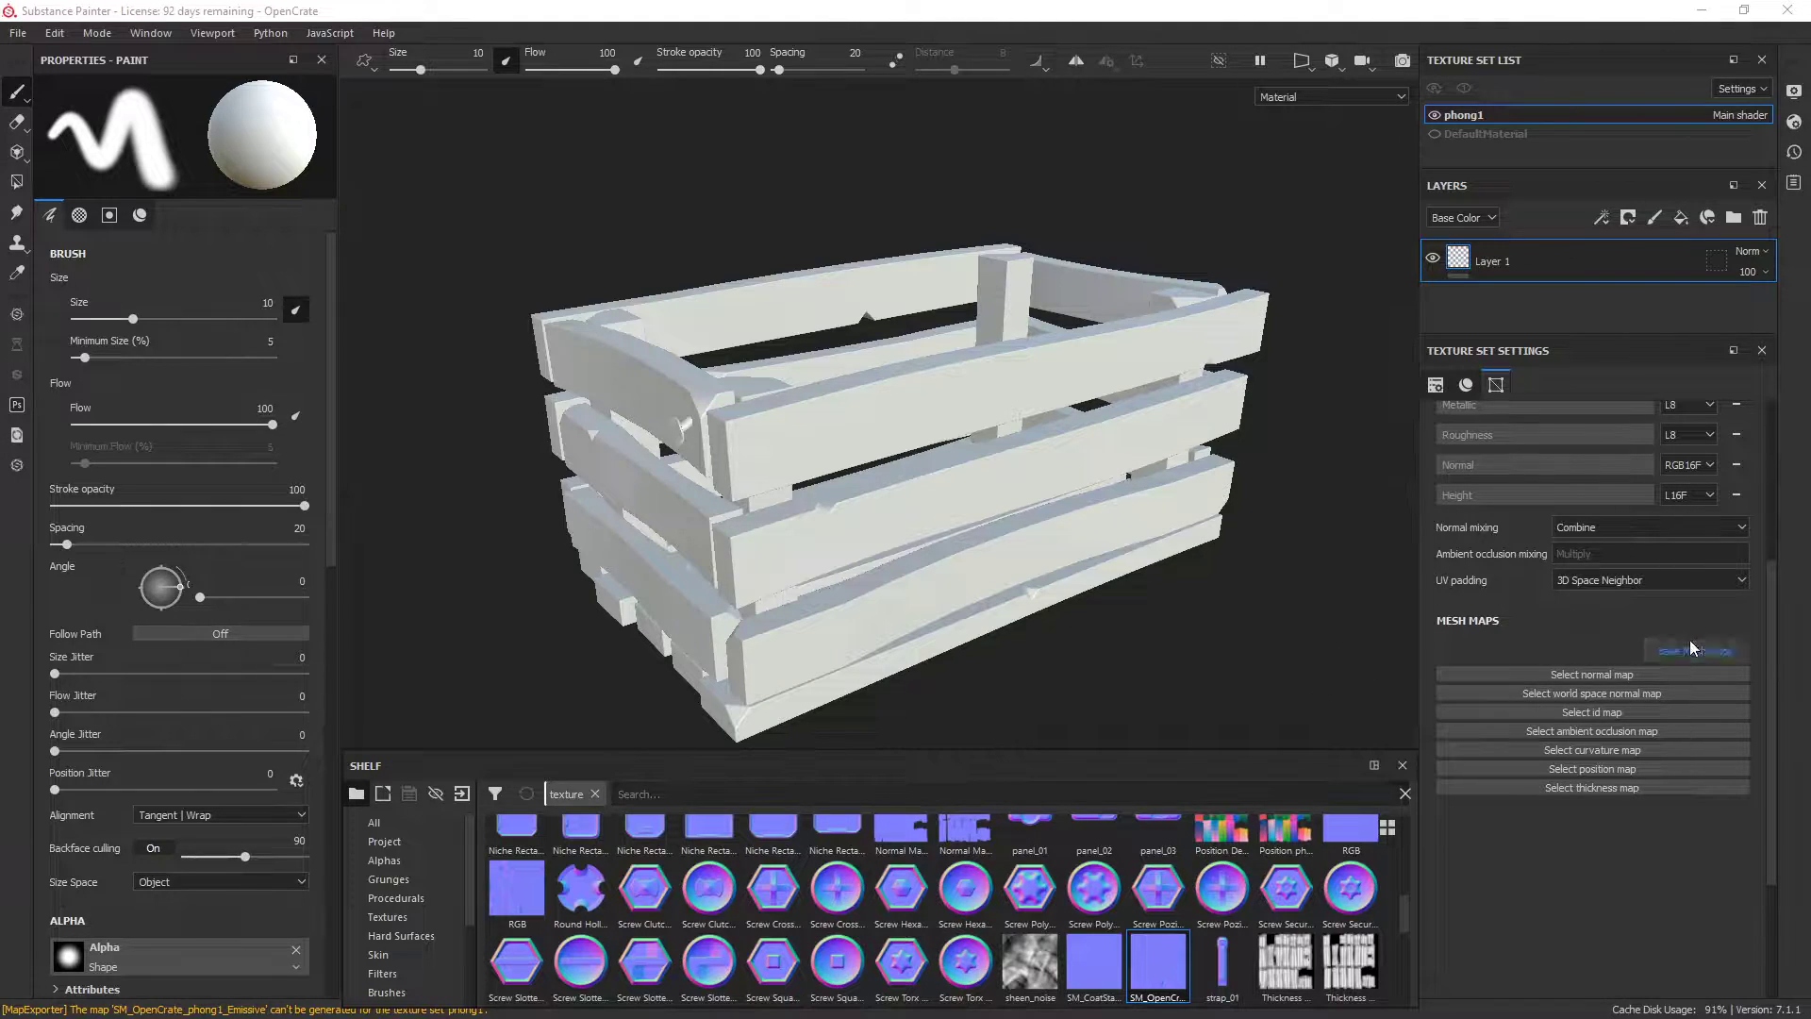
Step: Bake all seven mesh maps for the phong1 texture set at an output size of 2048
{"action": "left_click", "coordinate": [1664, 650]}
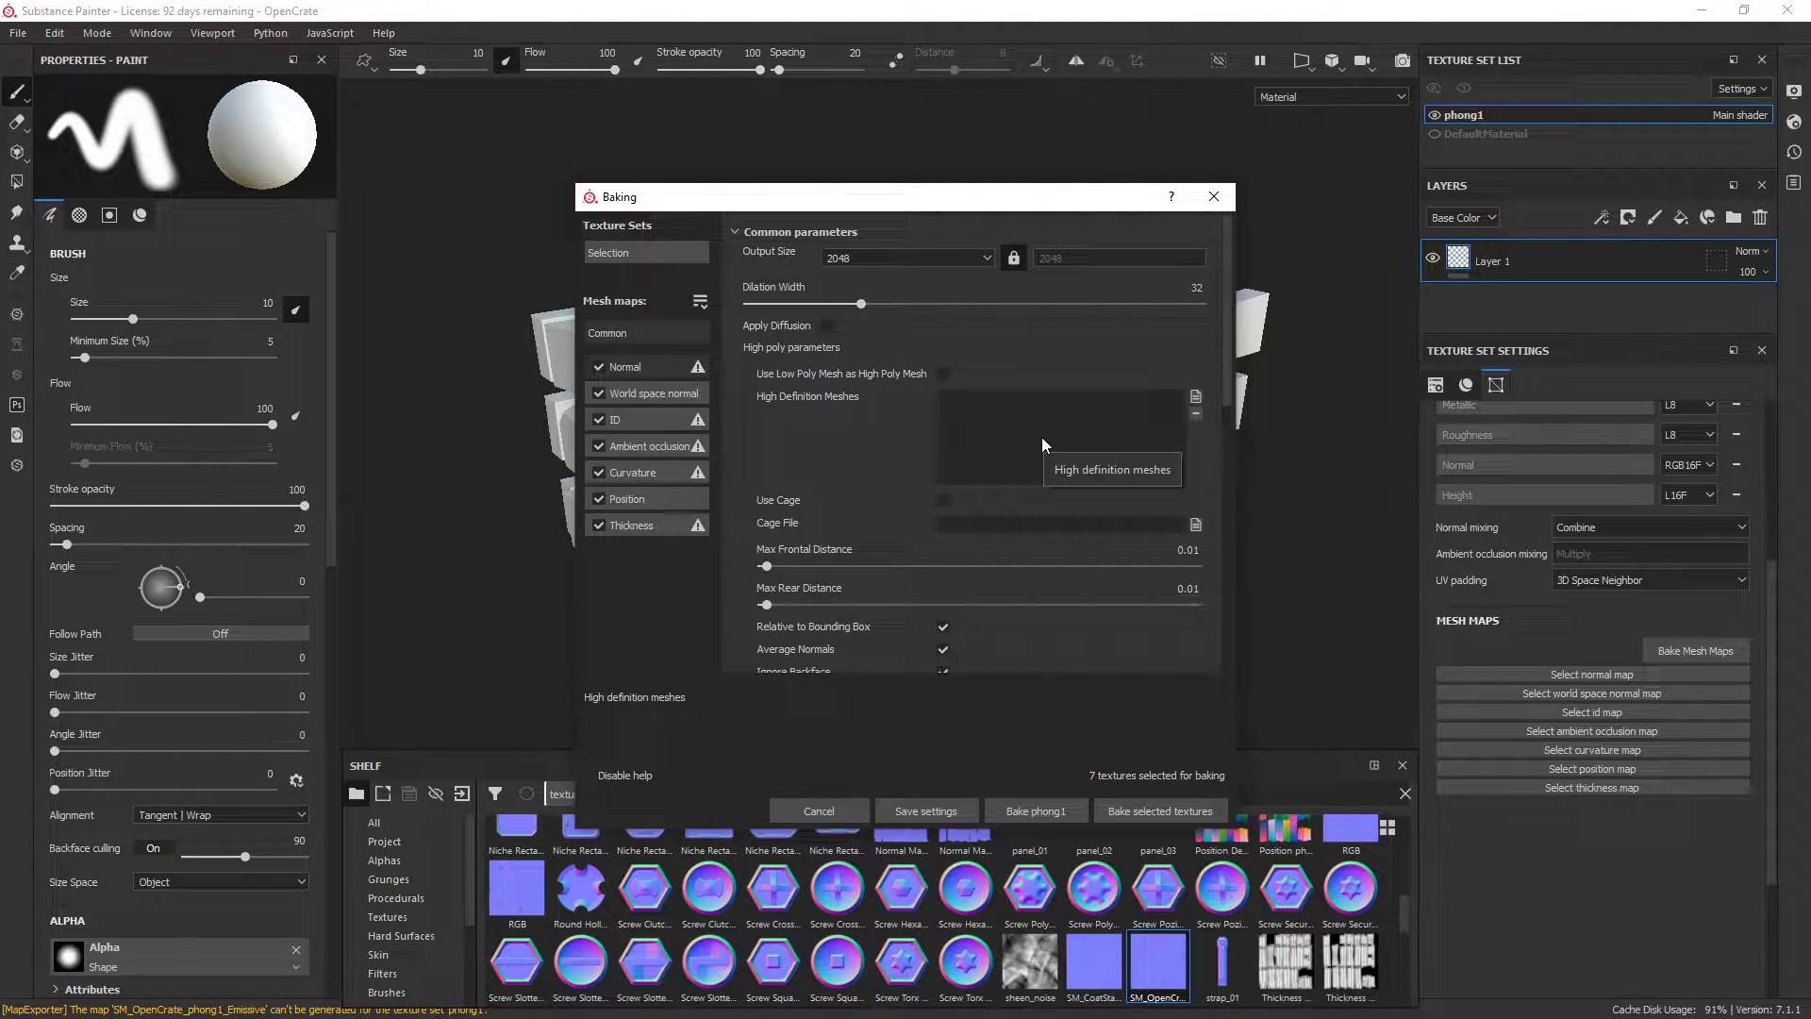
{"action": "left_click", "coordinate": [1172, 809]}
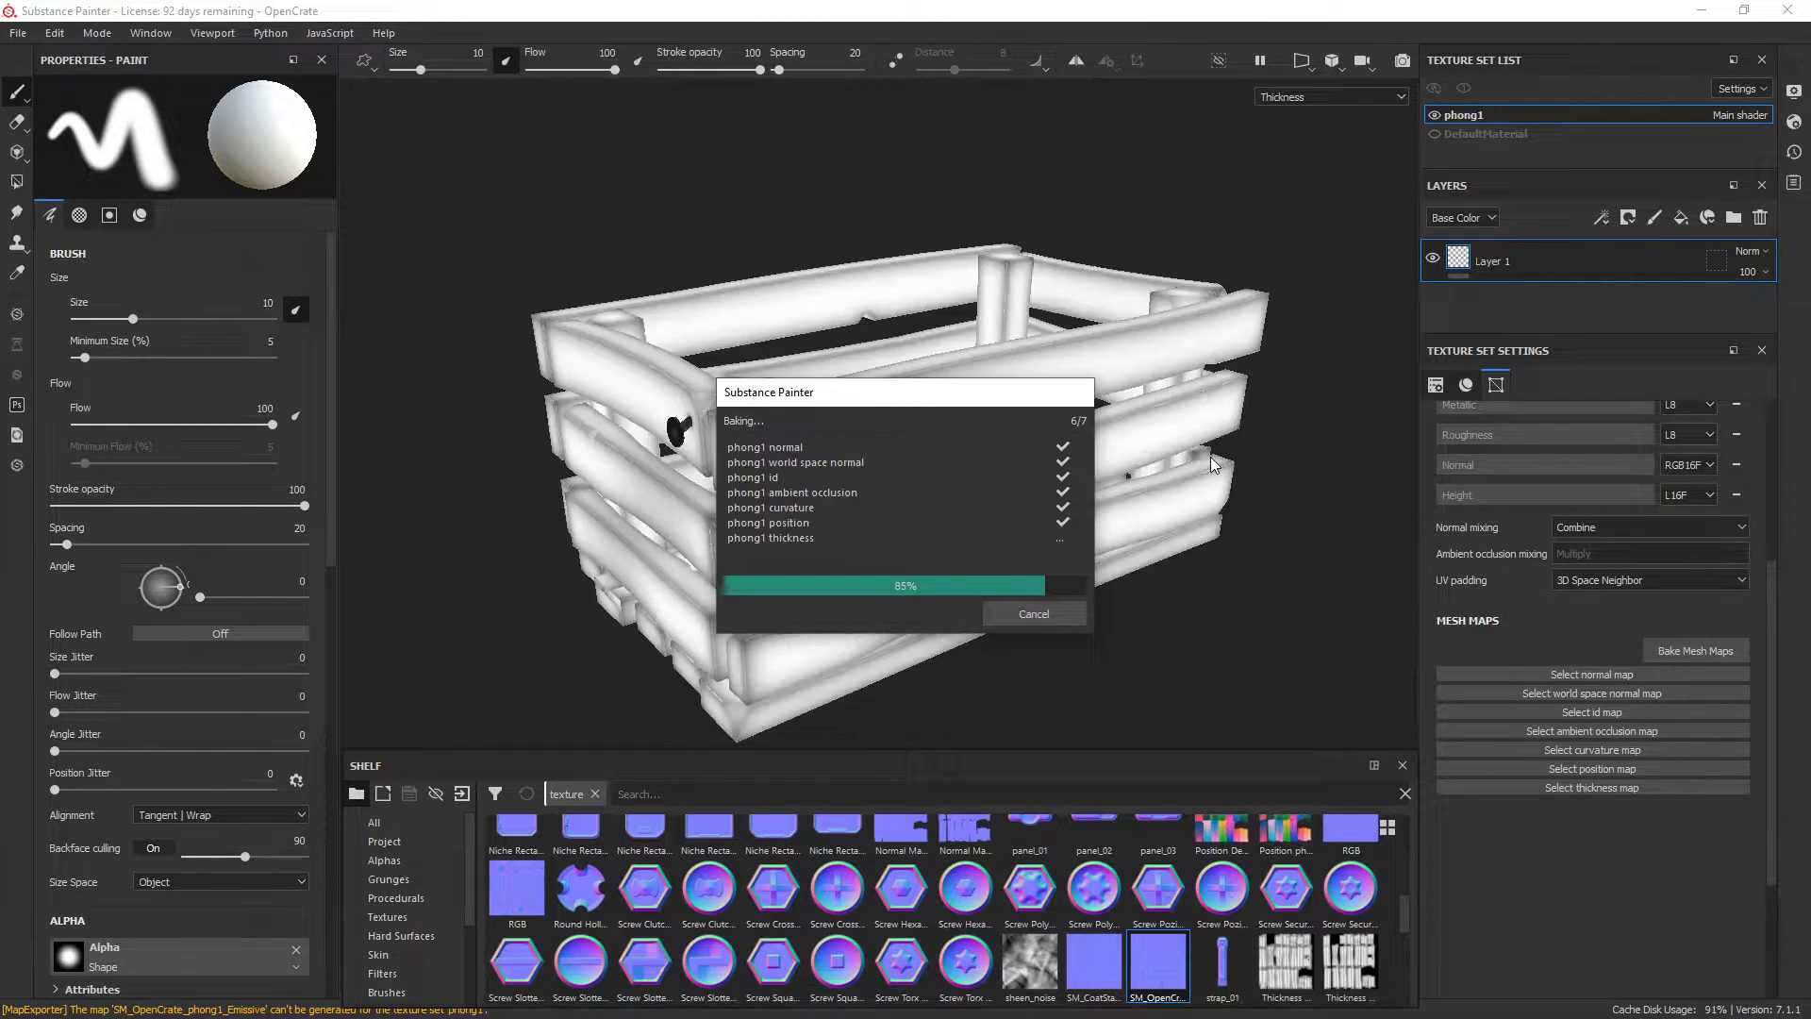
{"action": "left_click", "coordinate": [1038, 618]}
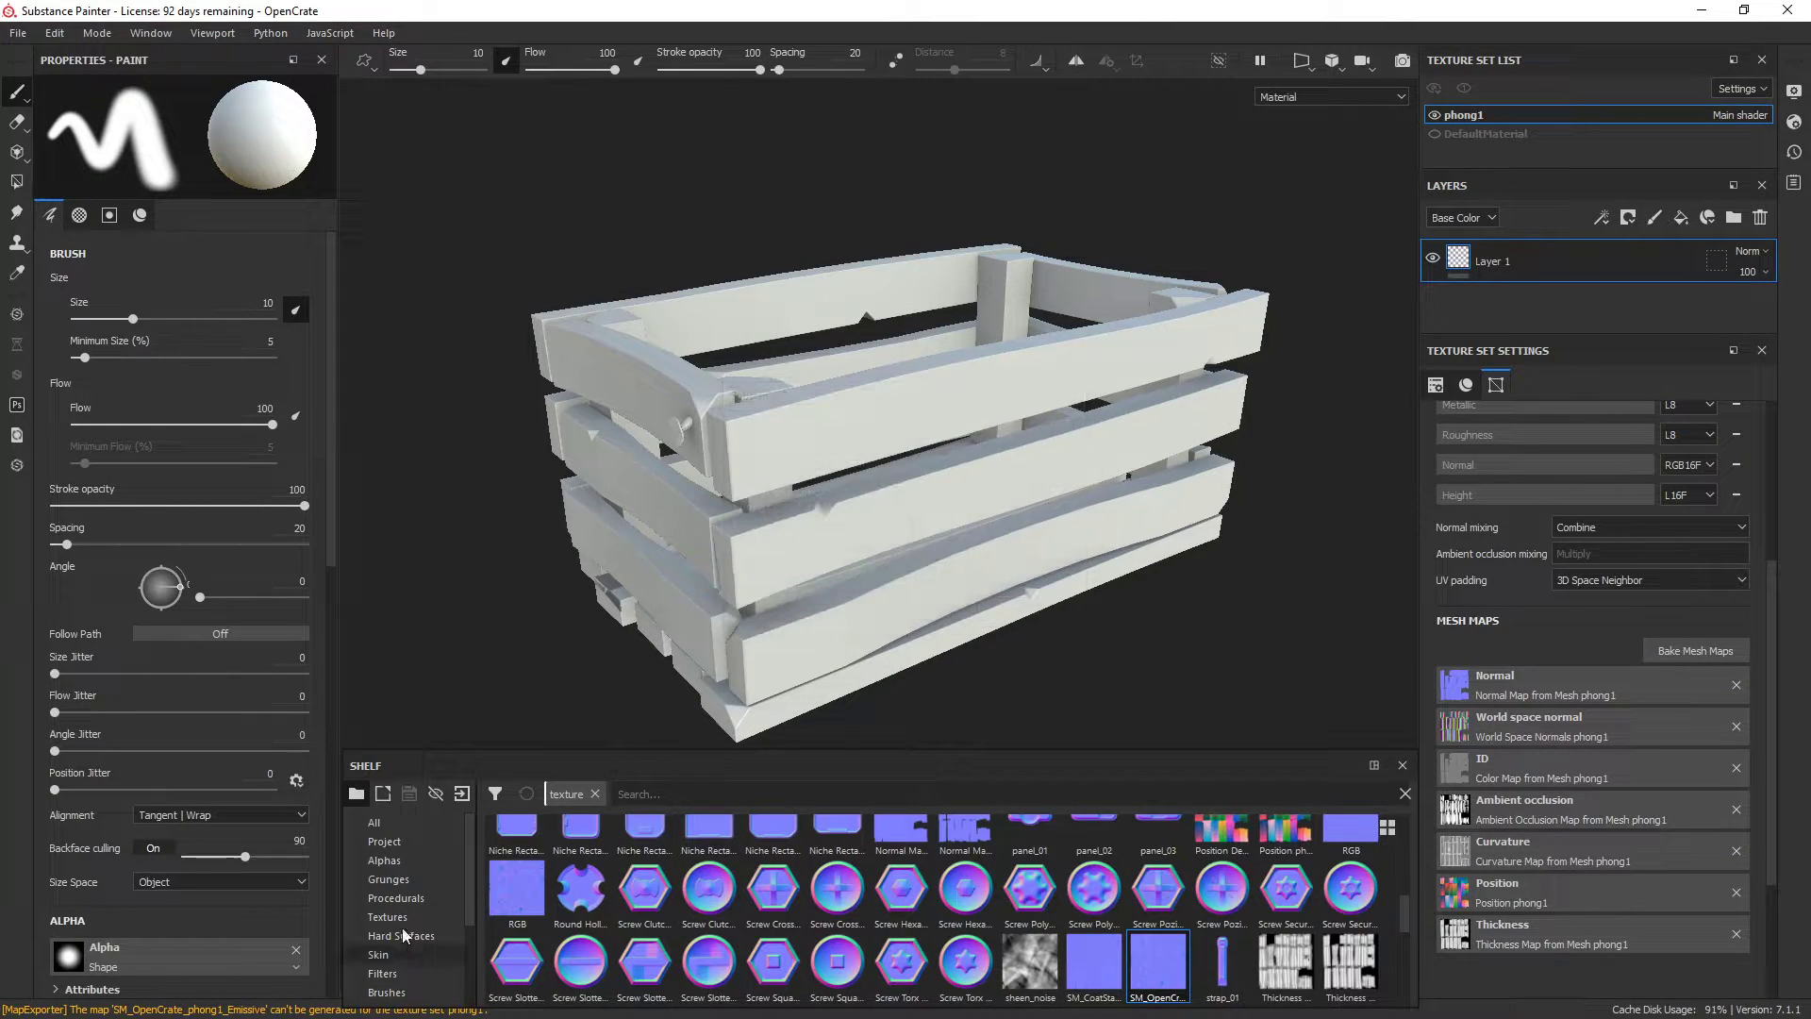
Step: Search the smart materials for "stylized" and apply the WoodStylized smart material to the crate
{"action": "scroll", "coordinate": [403, 929], "scroll_direction": "down", "scroll_amount": 2}
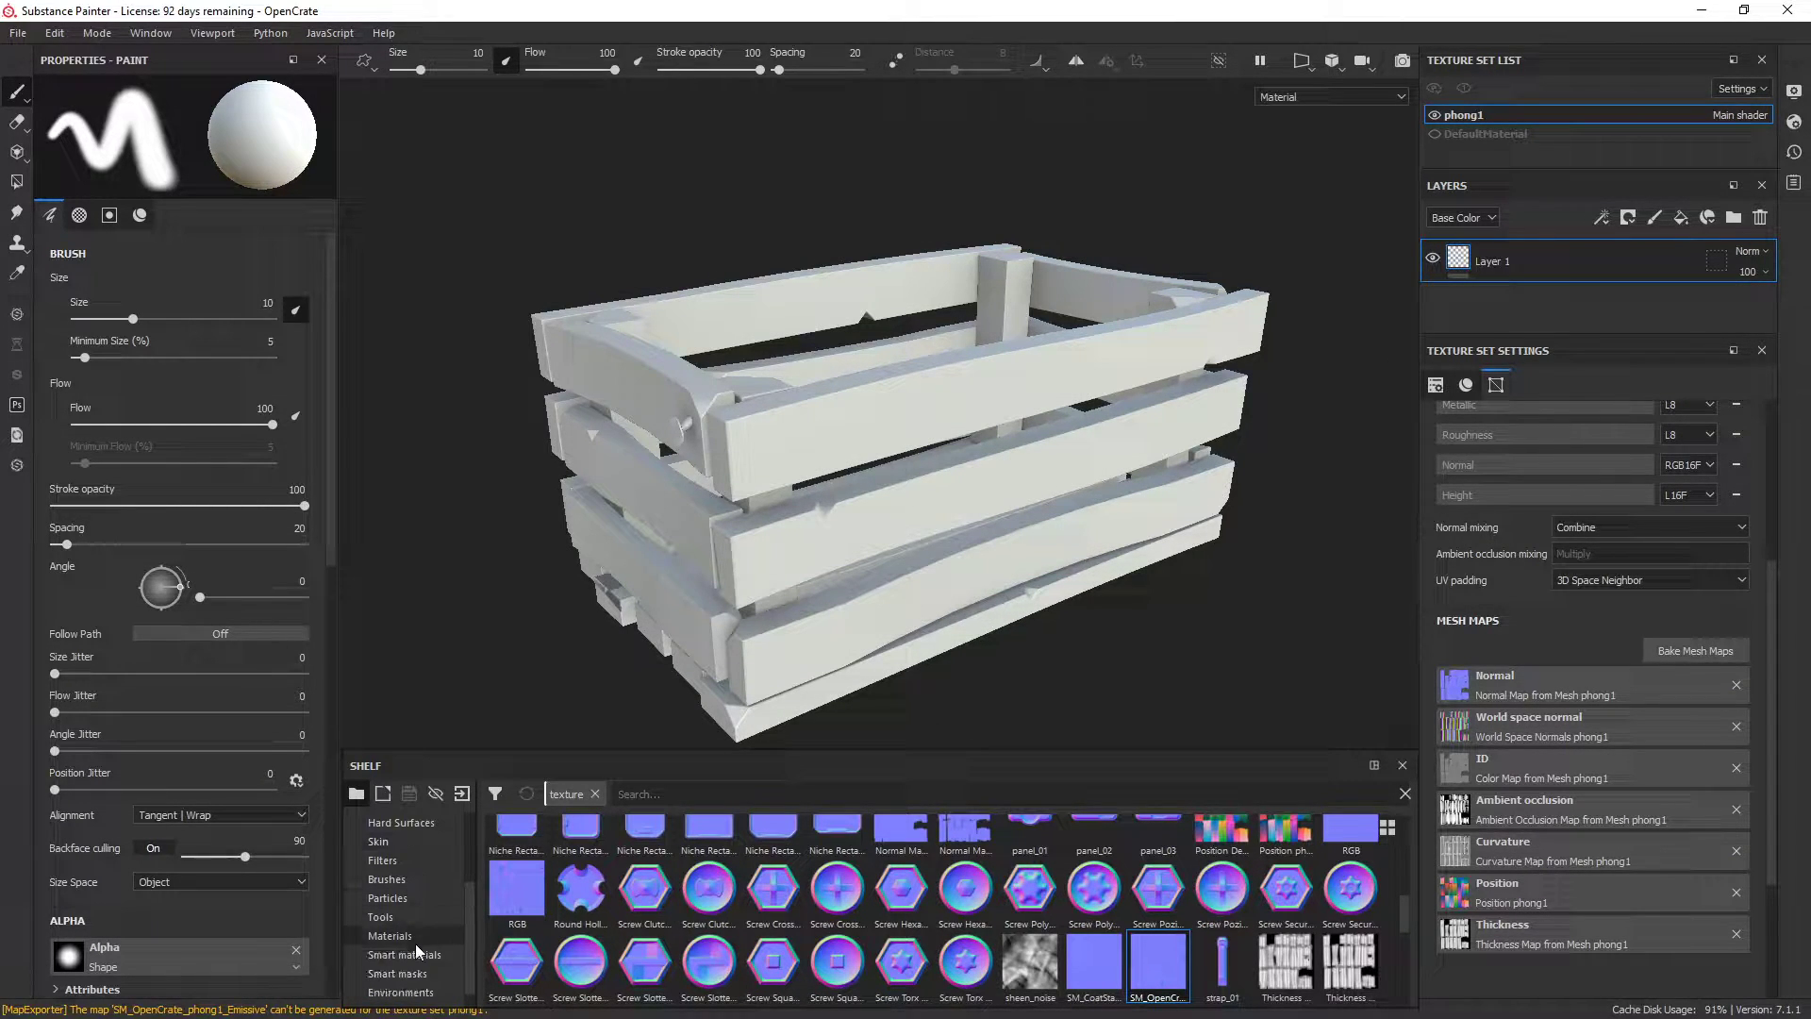
{"action": "left_click", "coordinate": [751, 793]}
{"action": "type", "text": "stu"}
{"action": "left_click", "coordinate": [404, 954]}
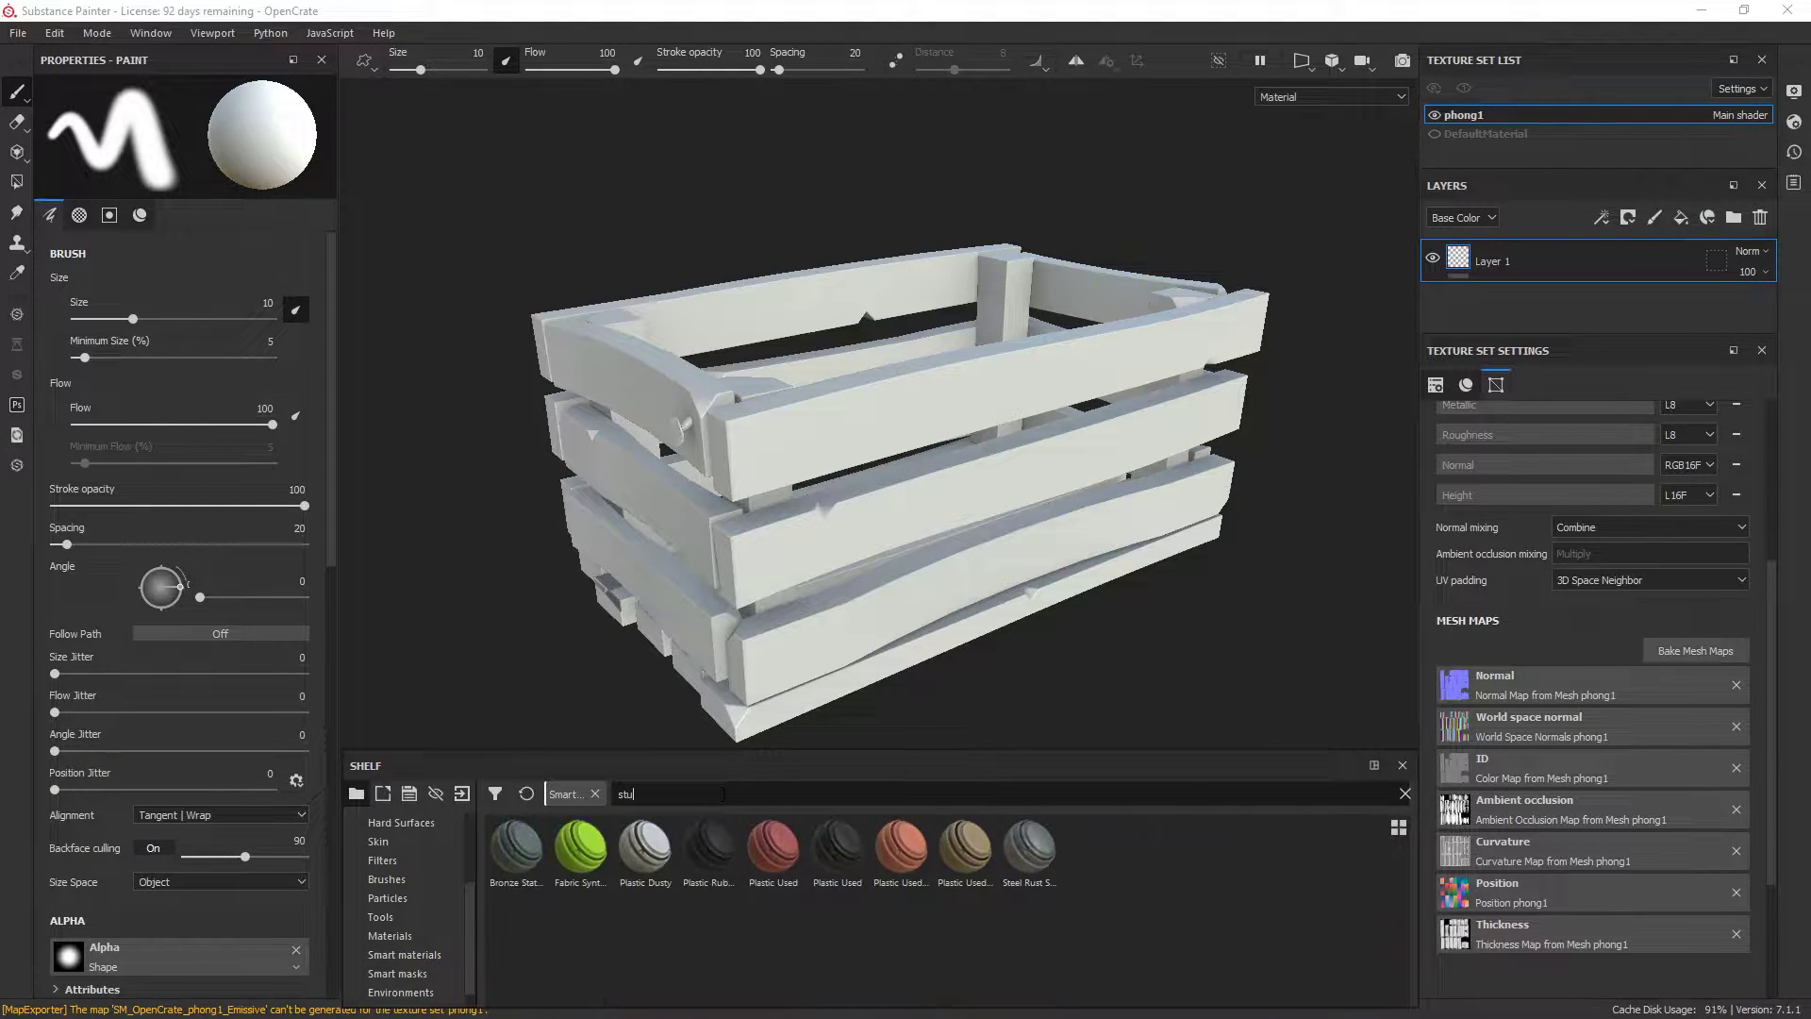
{"action": "type", "text": "lize"}
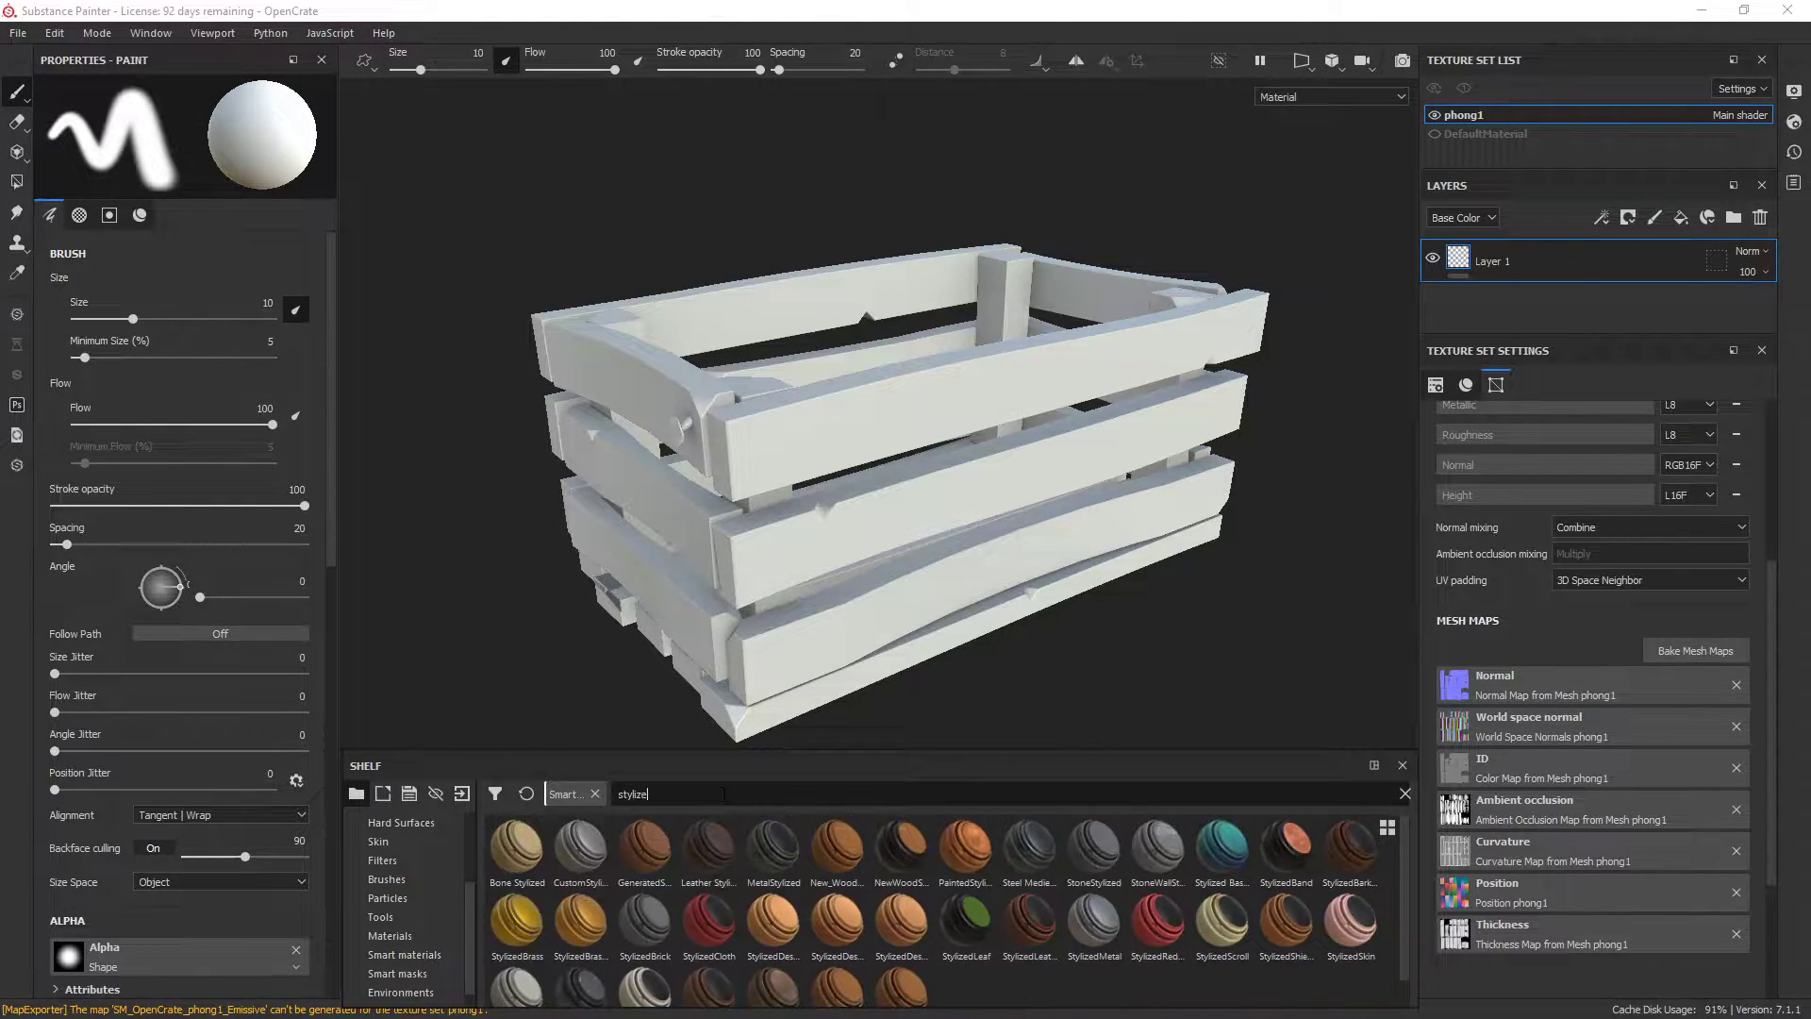
{"action": "type", "text": "d"}
{"action": "left_click_drag", "start_coordinate": [837, 985], "coordinate": [1057, 415]}
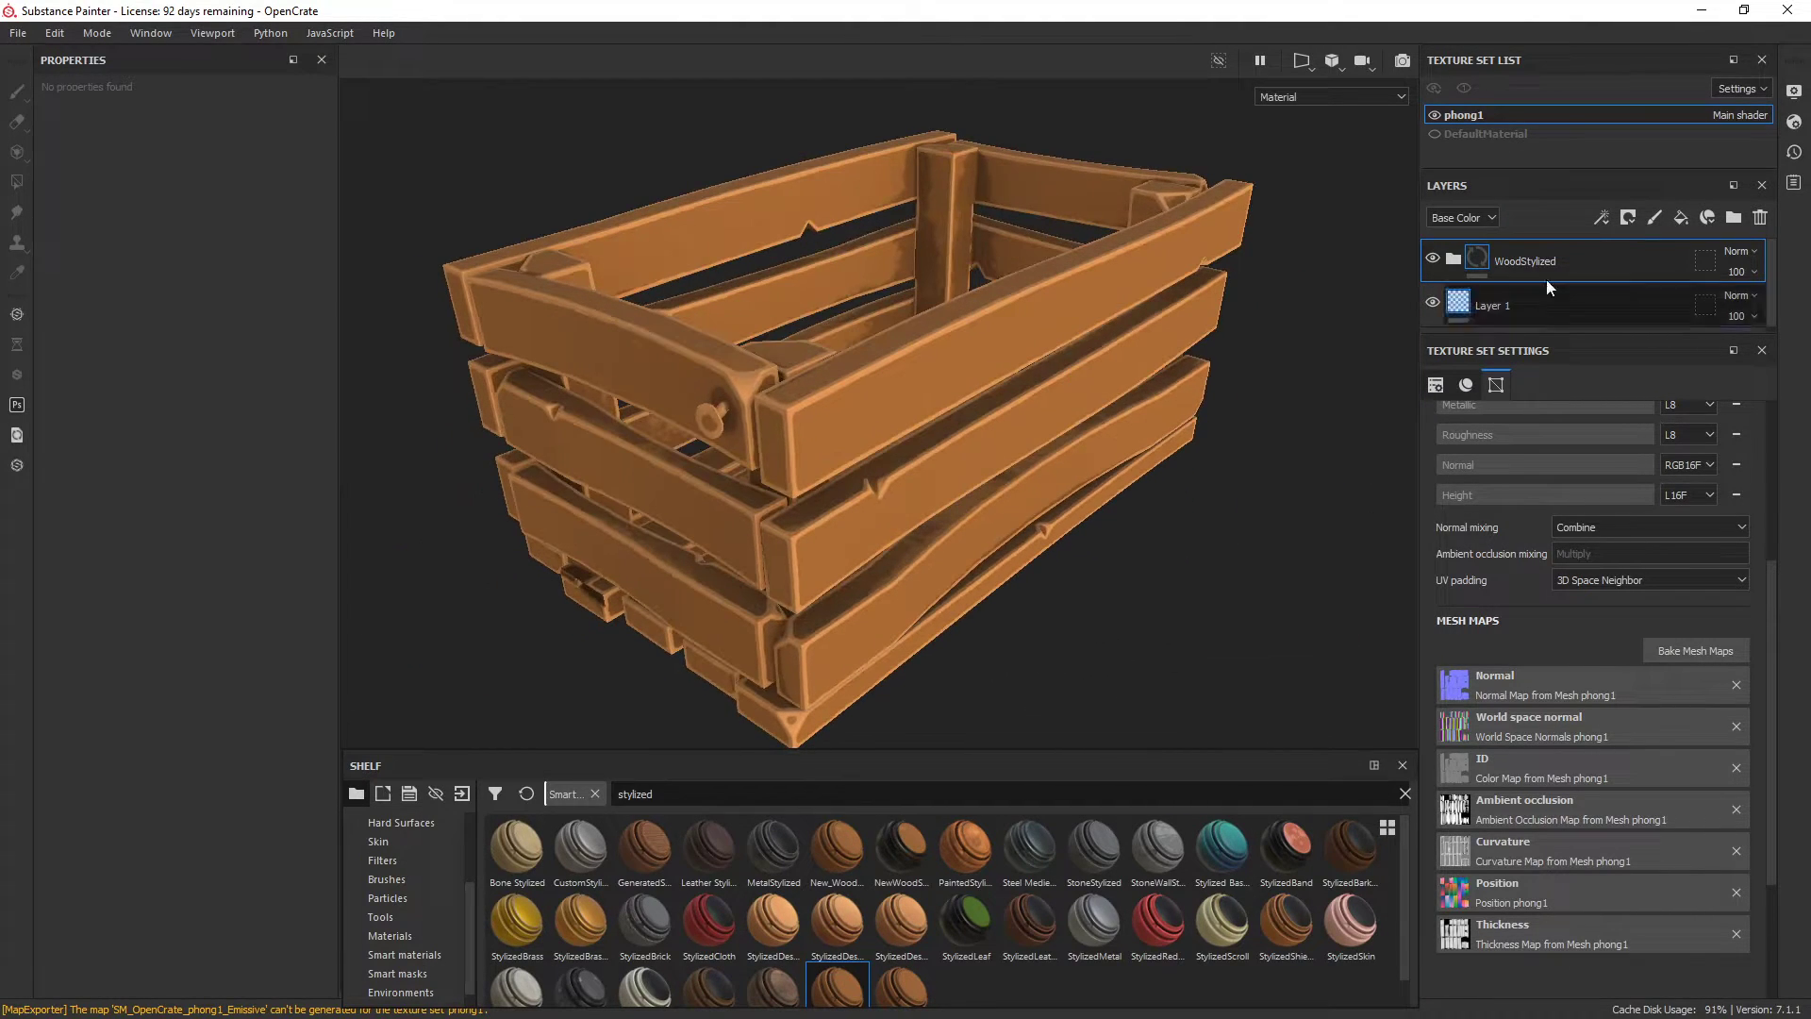
Step: Give the WoodStylized folder a white mask and activate Polygon Fill in mesh fill mode with black
{"action": "right_click", "coordinate": [1558, 257]}
{"action": "left_click", "coordinate": [1629, 42]}
{"action": "key", "text": "4"}
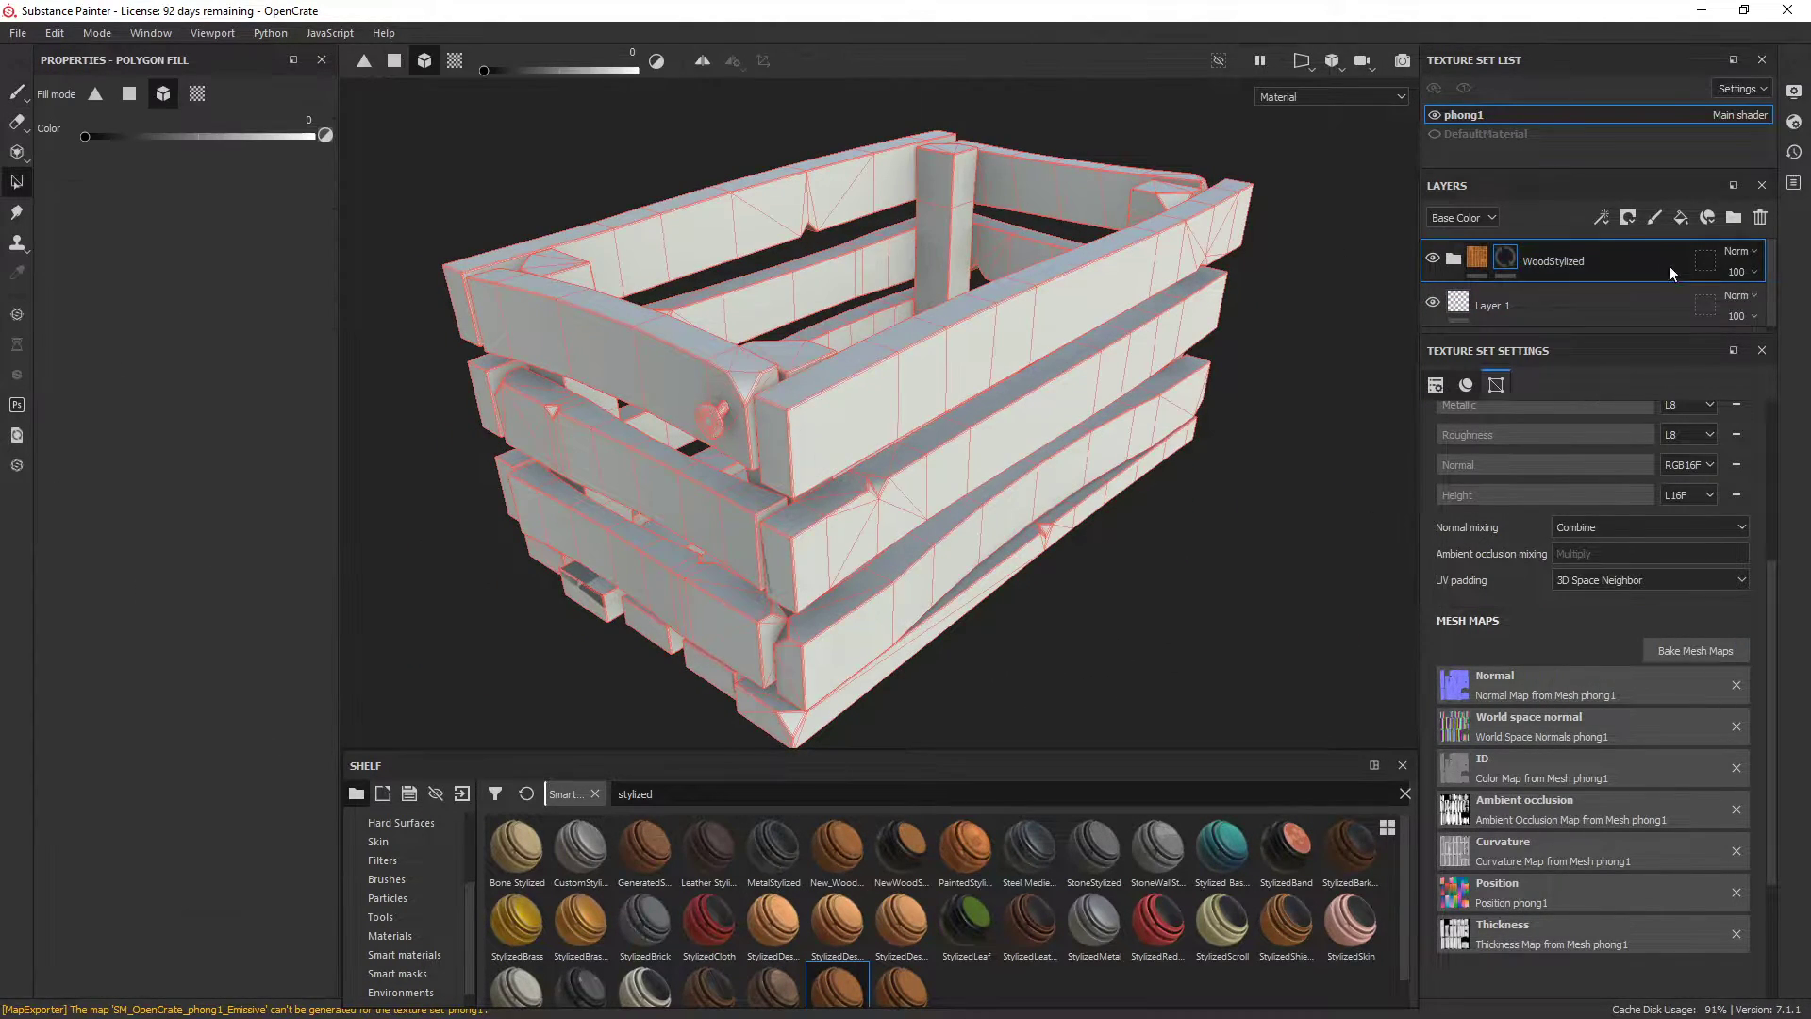
{"action": "right_click", "coordinate": [1560, 263]}
{"action": "left_click", "coordinate": [1603, 36]}
Step: Mask the nail out of the WoodStylized folder with Polygon Fill, then return to the Paint tool
{"action": "scroll", "coordinate": [830, 443], "scroll_direction": "up", "scroll_amount": 5}
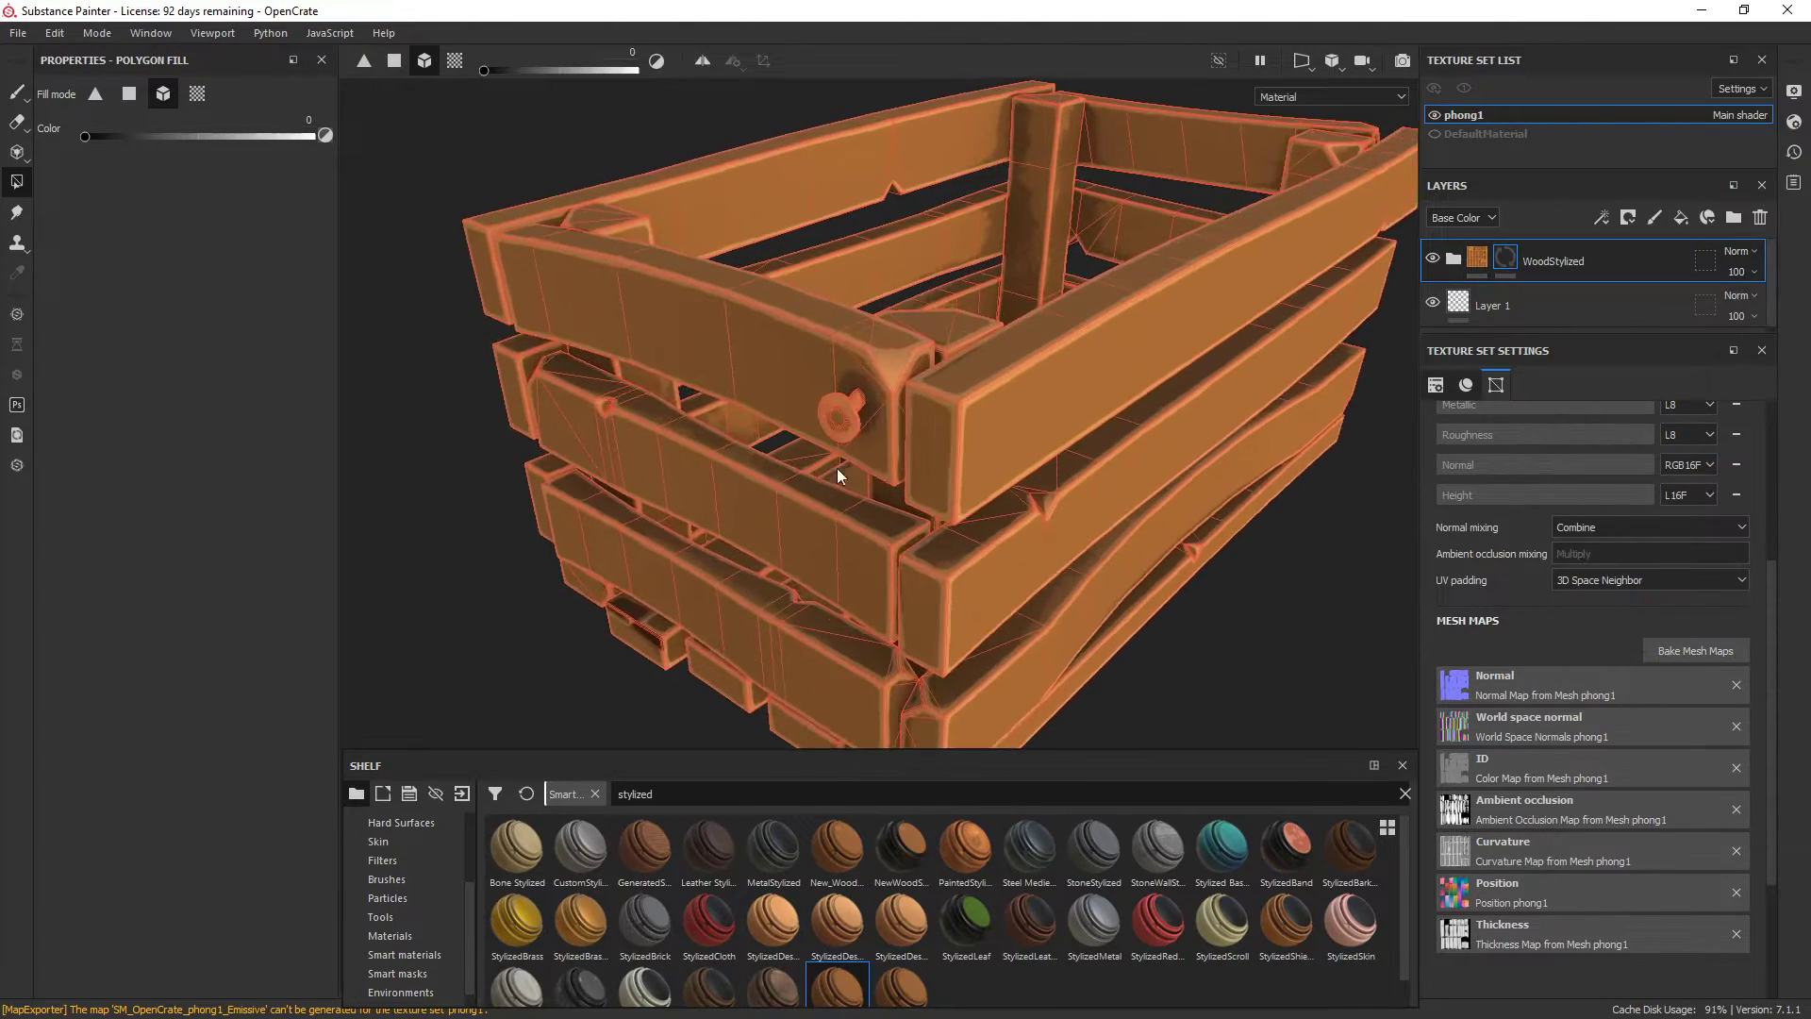
{"action": "left_click", "coordinate": [874, 436]}
{"action": "key", "text": "ctrl+z"}
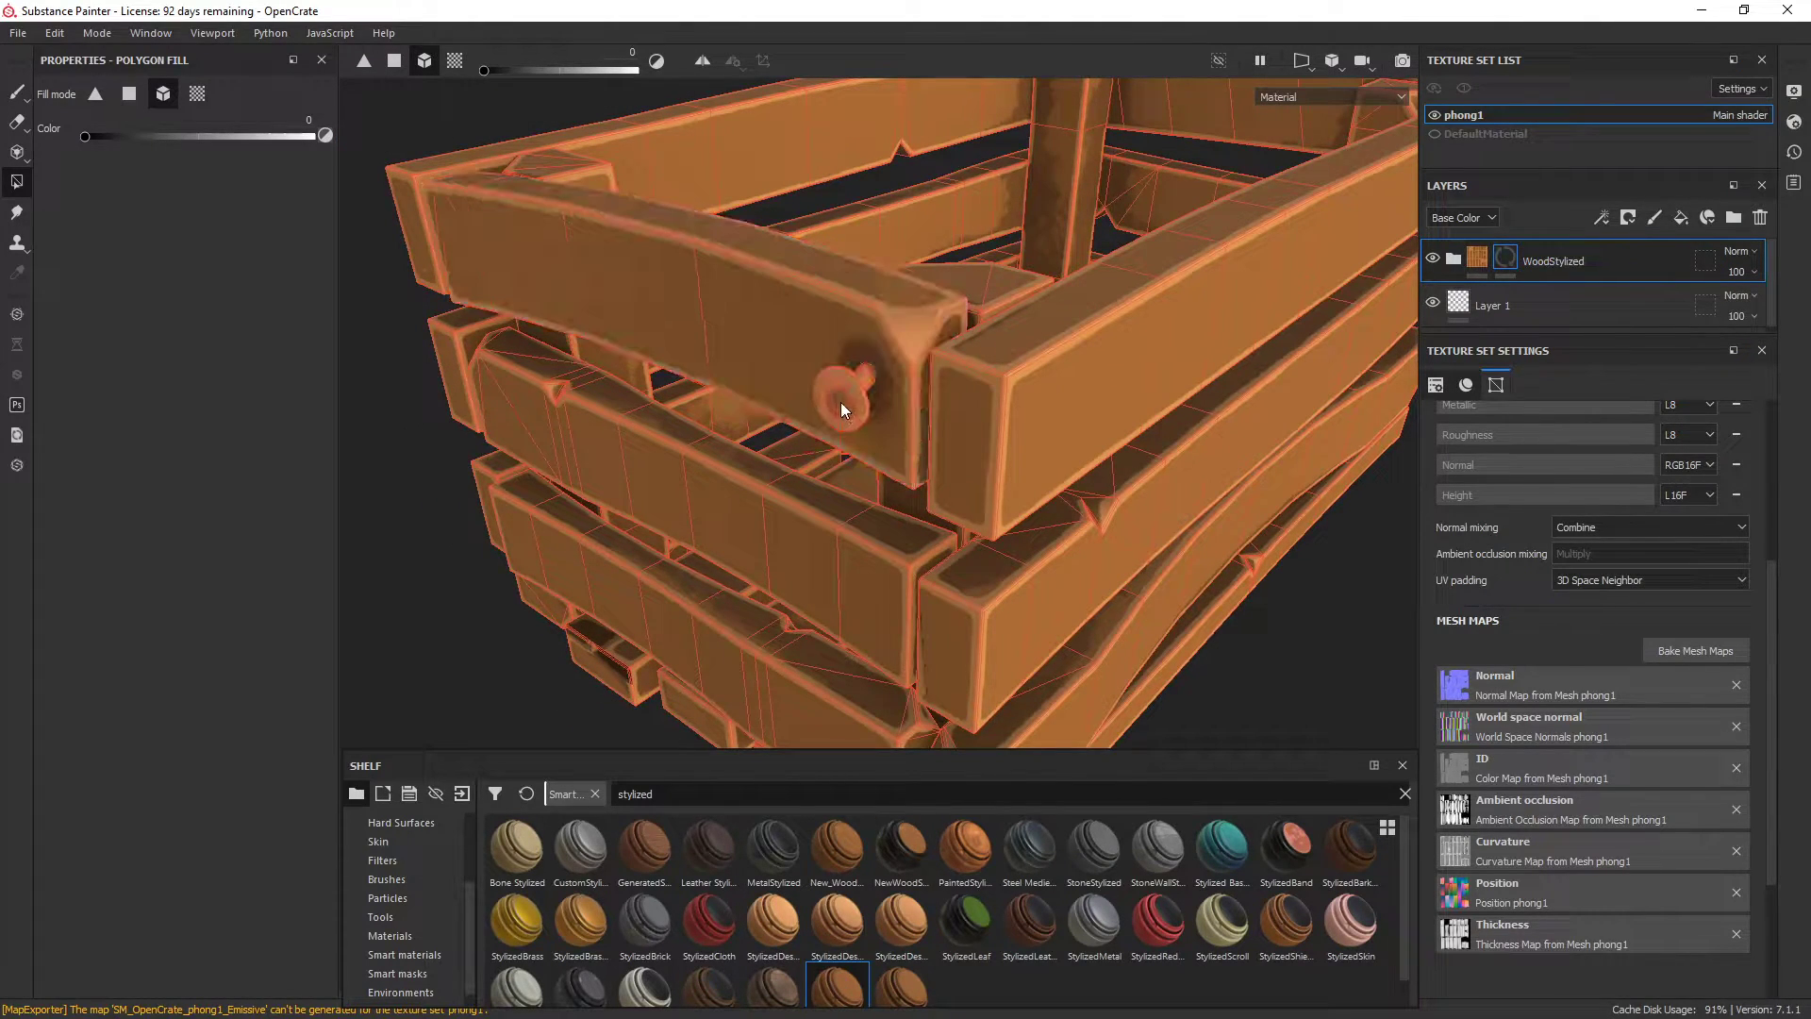
{"action": "left_click_drag", "start_coordinate": [840, 401], "coordinate": [888, 383], "text": "alt"}
{"action": "scroll", "coordinate": [860, 460], "scroll_direction": "down", "scroll_amount": 5}
{"action": "mouse_move", "coordinate": [1041, 393]}
{"action": "left_mouse_down", "text": "alt"}
{"action": "mouse_move", "coordinate": [1083, 364]}
{"action": "mouse_move", "coordinate": [1024, 297]}
{"action": "mouse_move", "coordinate": [1044, 358]}
{"action": "mouse_move", "coordinate": [627, 355]}
{"action": "mouse_move", "coordinate": [883, 388]}
{"action": "mouse_move", "coordinate": [626, 422]}
{"action": "mouse_move", "coordinate": [878, 534]}
{"action": "mouse_move", "coordinate": [760, 283]}
{"action": "left_mouse_up", "text": "alt"}
{"action": "key", "text": "1"}
Step: Hide the WoodStylized folder, search the materials for "sum" and apply StylizedWoodSumo to the crate as a fill layer
{"action": "left_click", "coordinate": [1433, 259]}
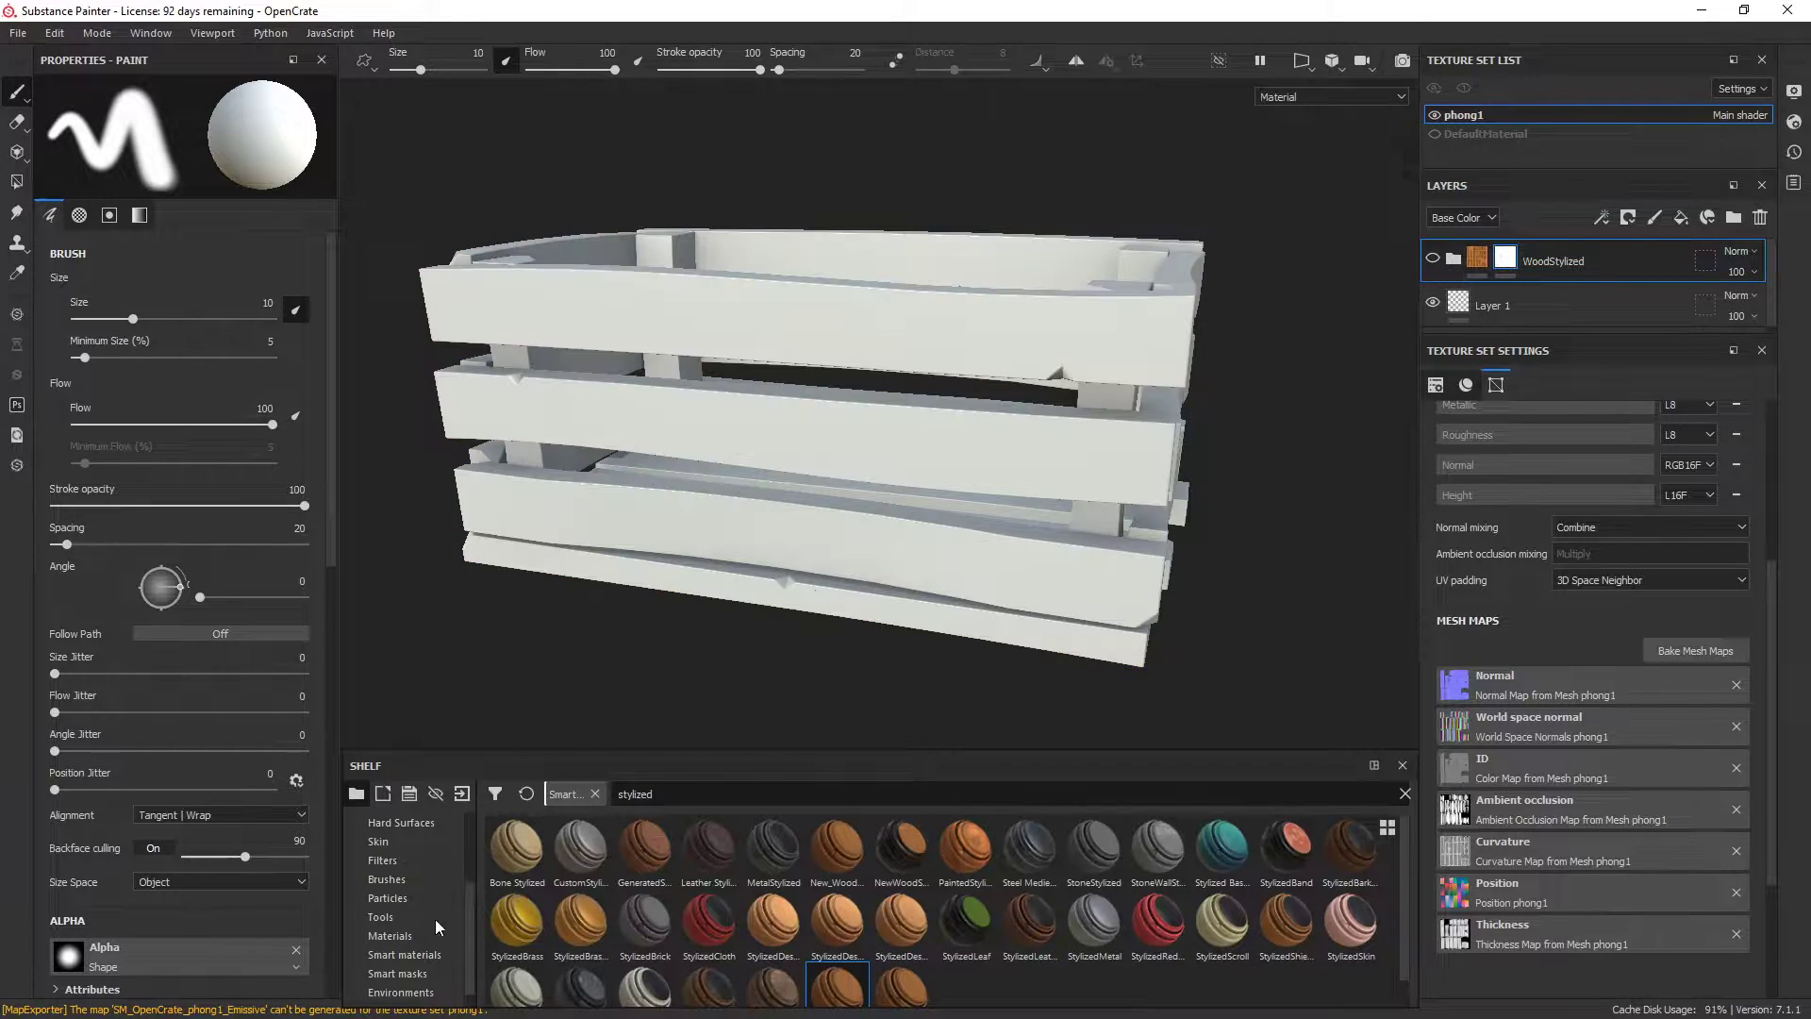
{"action": "left_click", "coordinate": [410, 937]}
{"action": "left_click", "coordinate": [811, 791]}
{"action": "type", "text": "sum"}
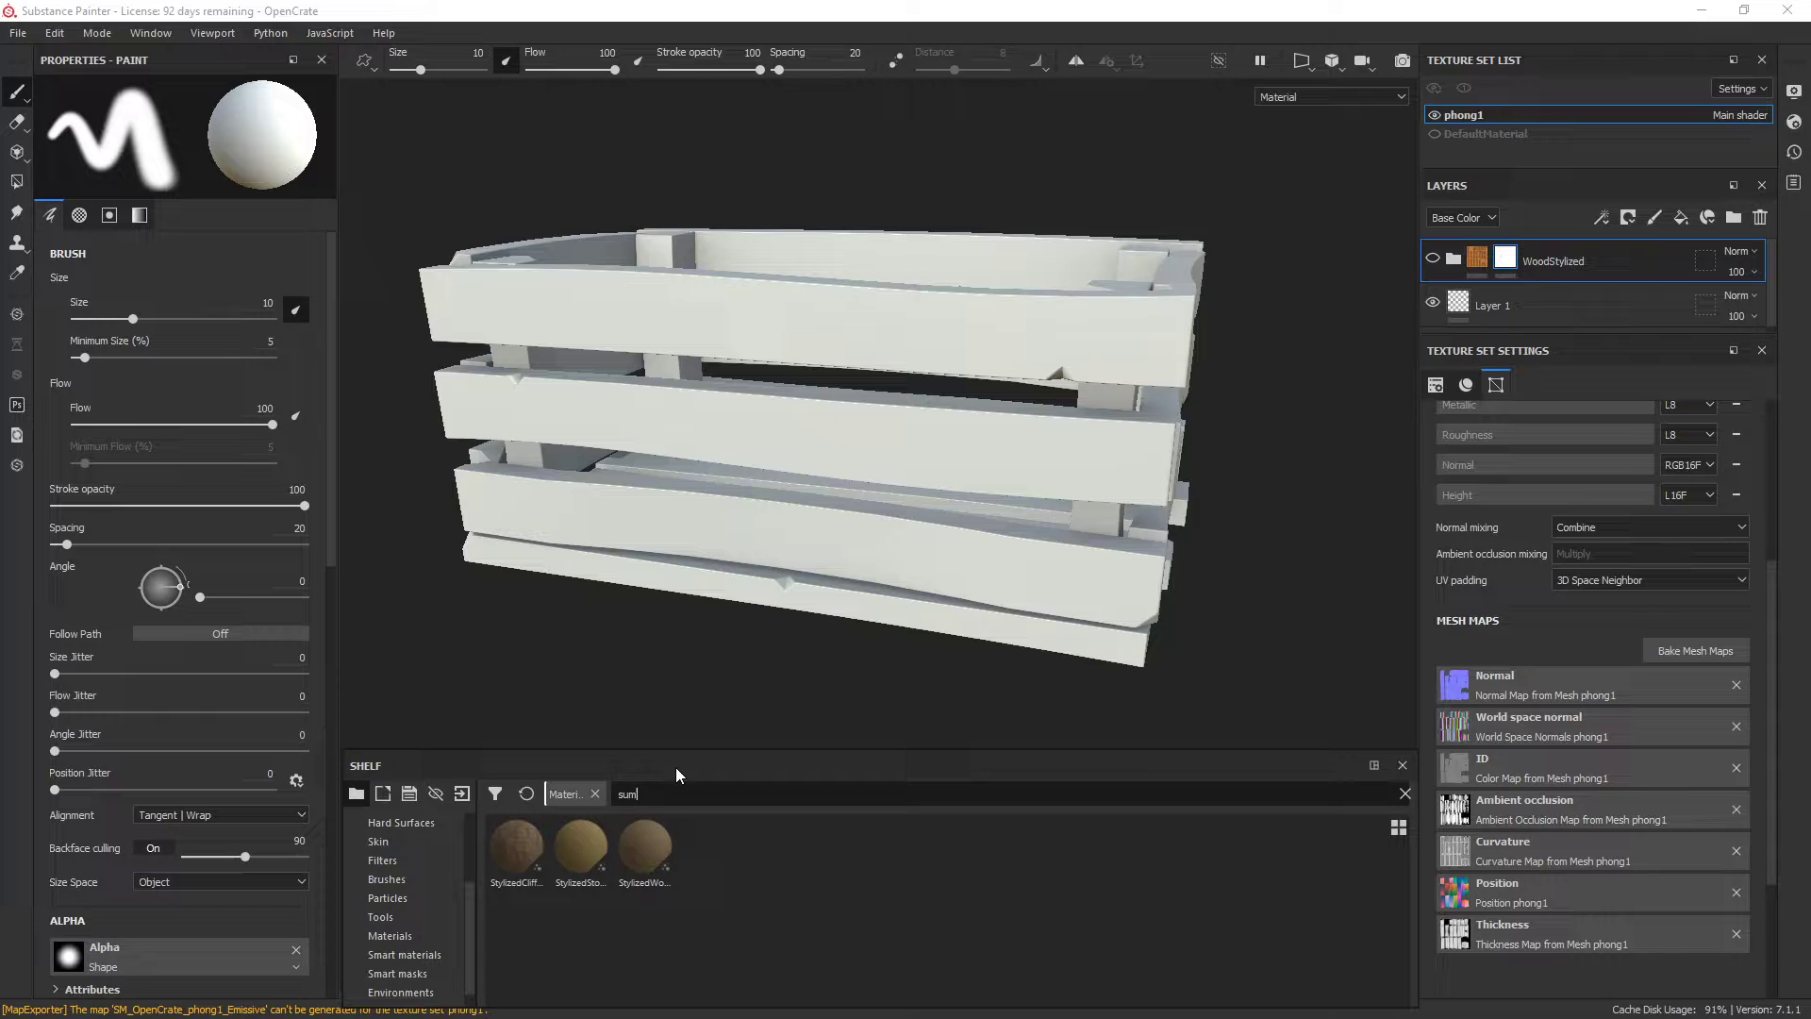
{"action": "left_click_drag", "start_coordinate": [647, 834], "coordinate": [919, 272]}
Step: Set the StylizedWoodSumo layer's UV scale to 1.5 and its rotation to 90 so the grain follows the planks
{"action": "left_click_drag", "start_coordinate": [171, 249], "coordinate": [285, 259]}
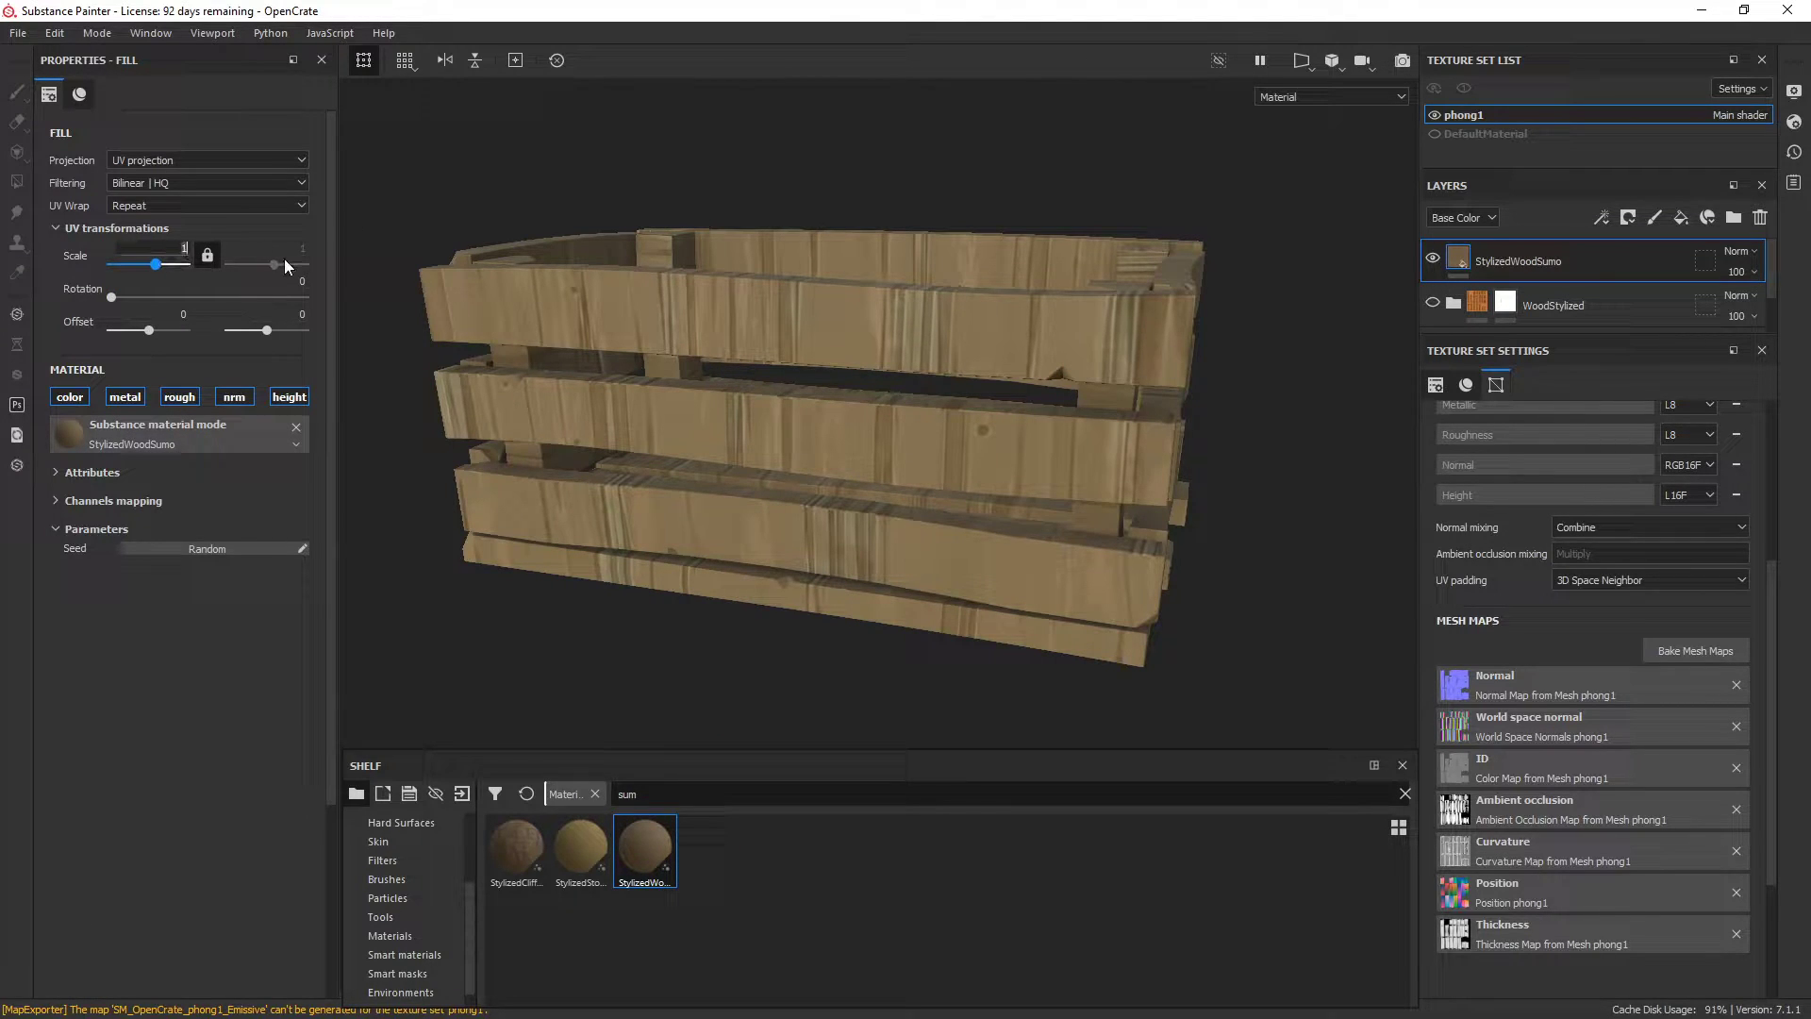
{"action": "type", "text": "1.5"}
{"action": "key", "text": "Return"}
{"action": "key", "text": "Tab"}
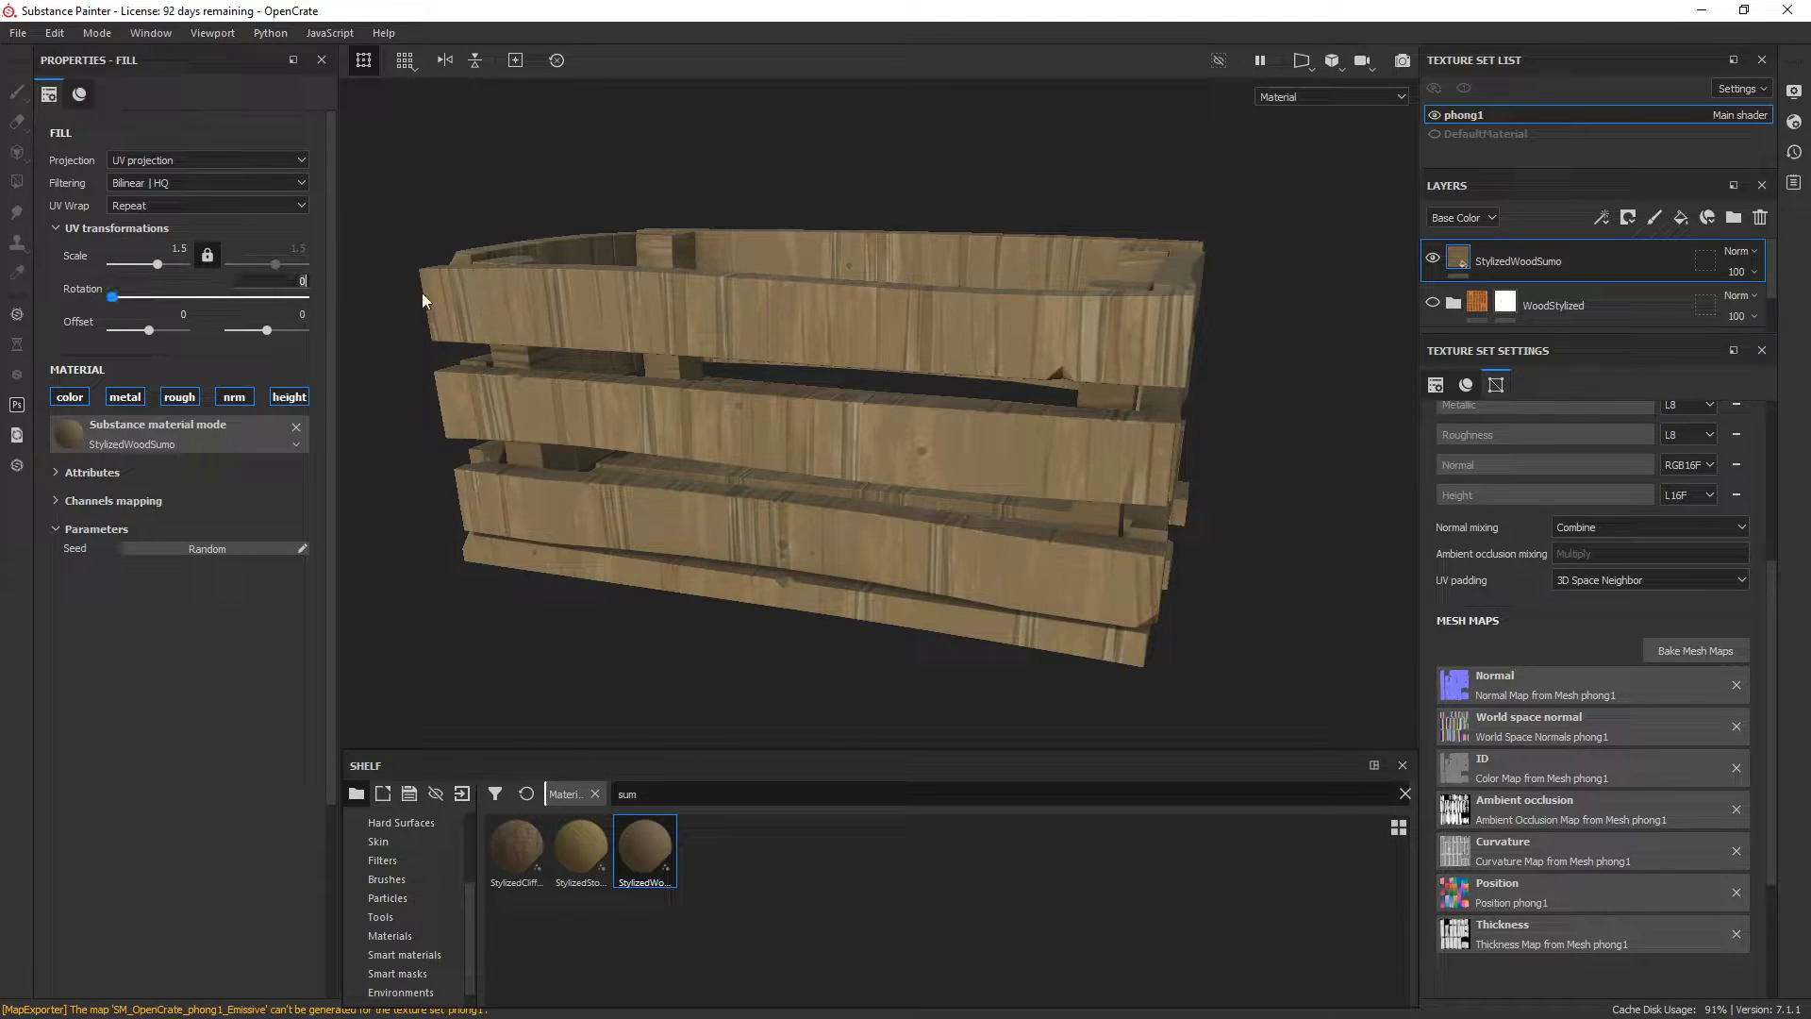
{"action": "type", "text": "90"}
{"action": "key", "text": "Return"}
{"action": "middle_click_drag", "start_coordinate": [693, 498], "coordinate": [925, 500], "text": "alt"}
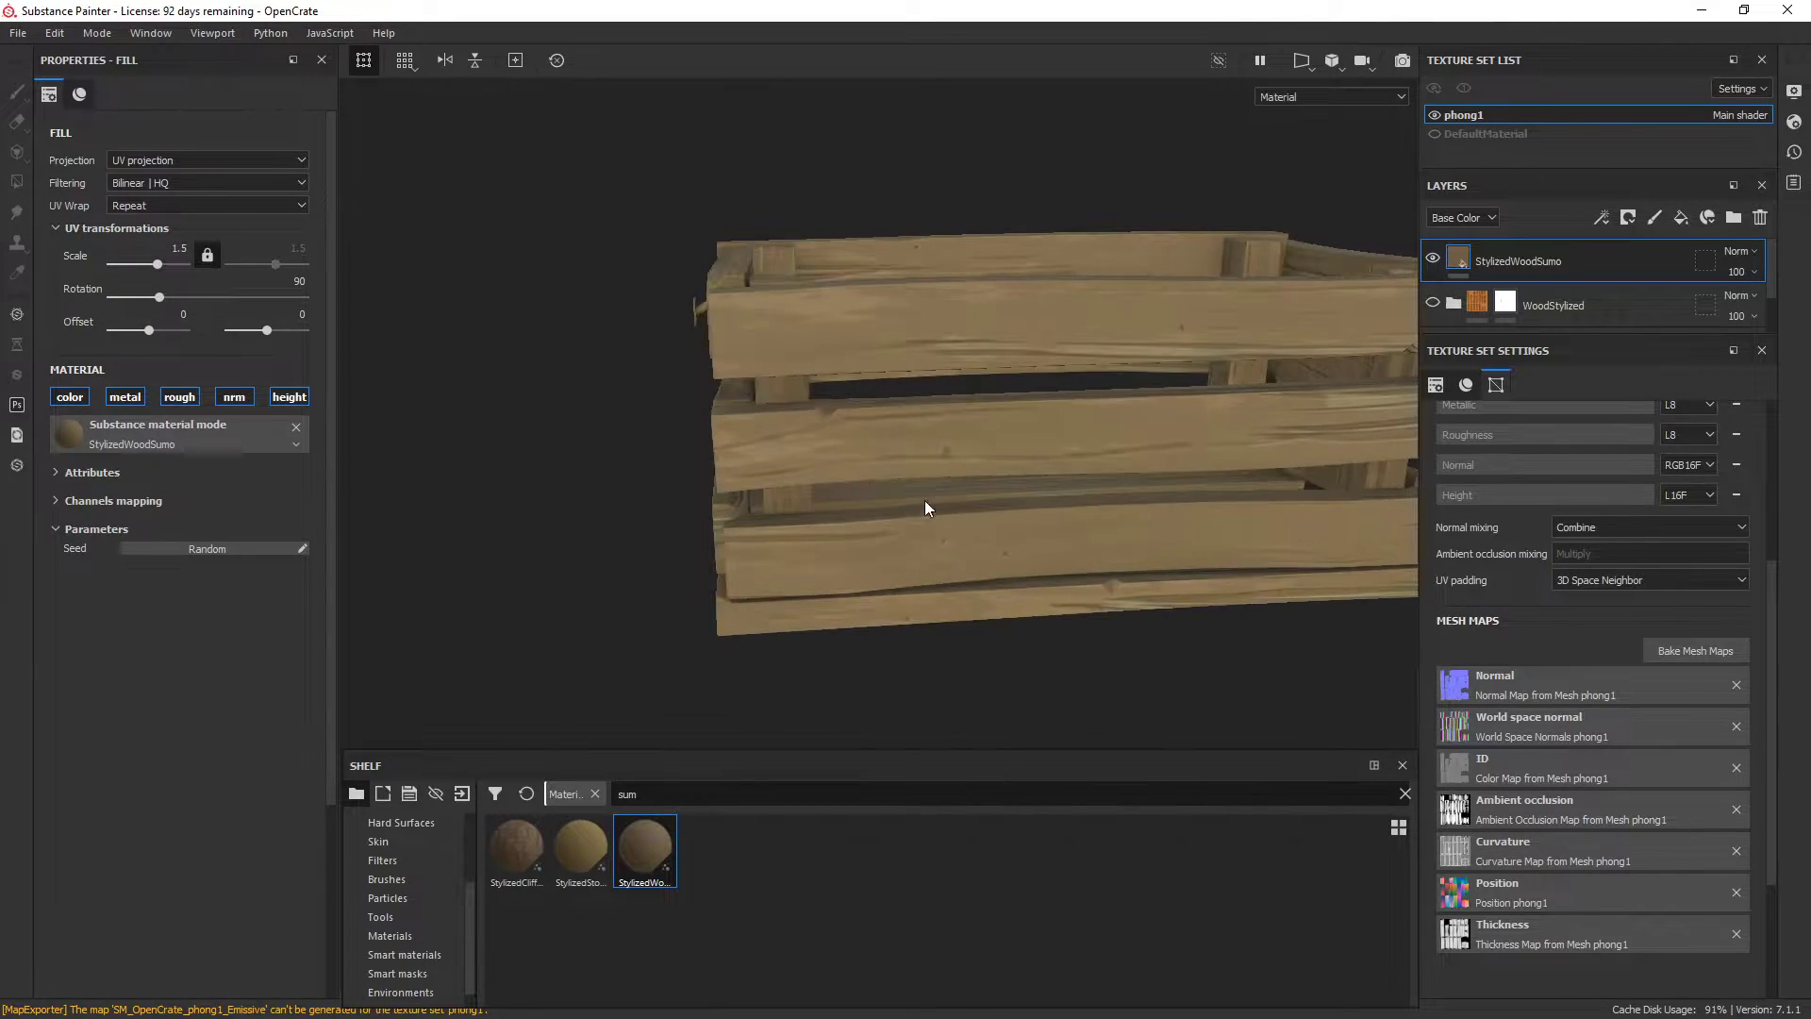
{"action": "left_click_drag", "start_coordinate": [1265, 304], "coordinate": [1135, 377], "text": "alt"}
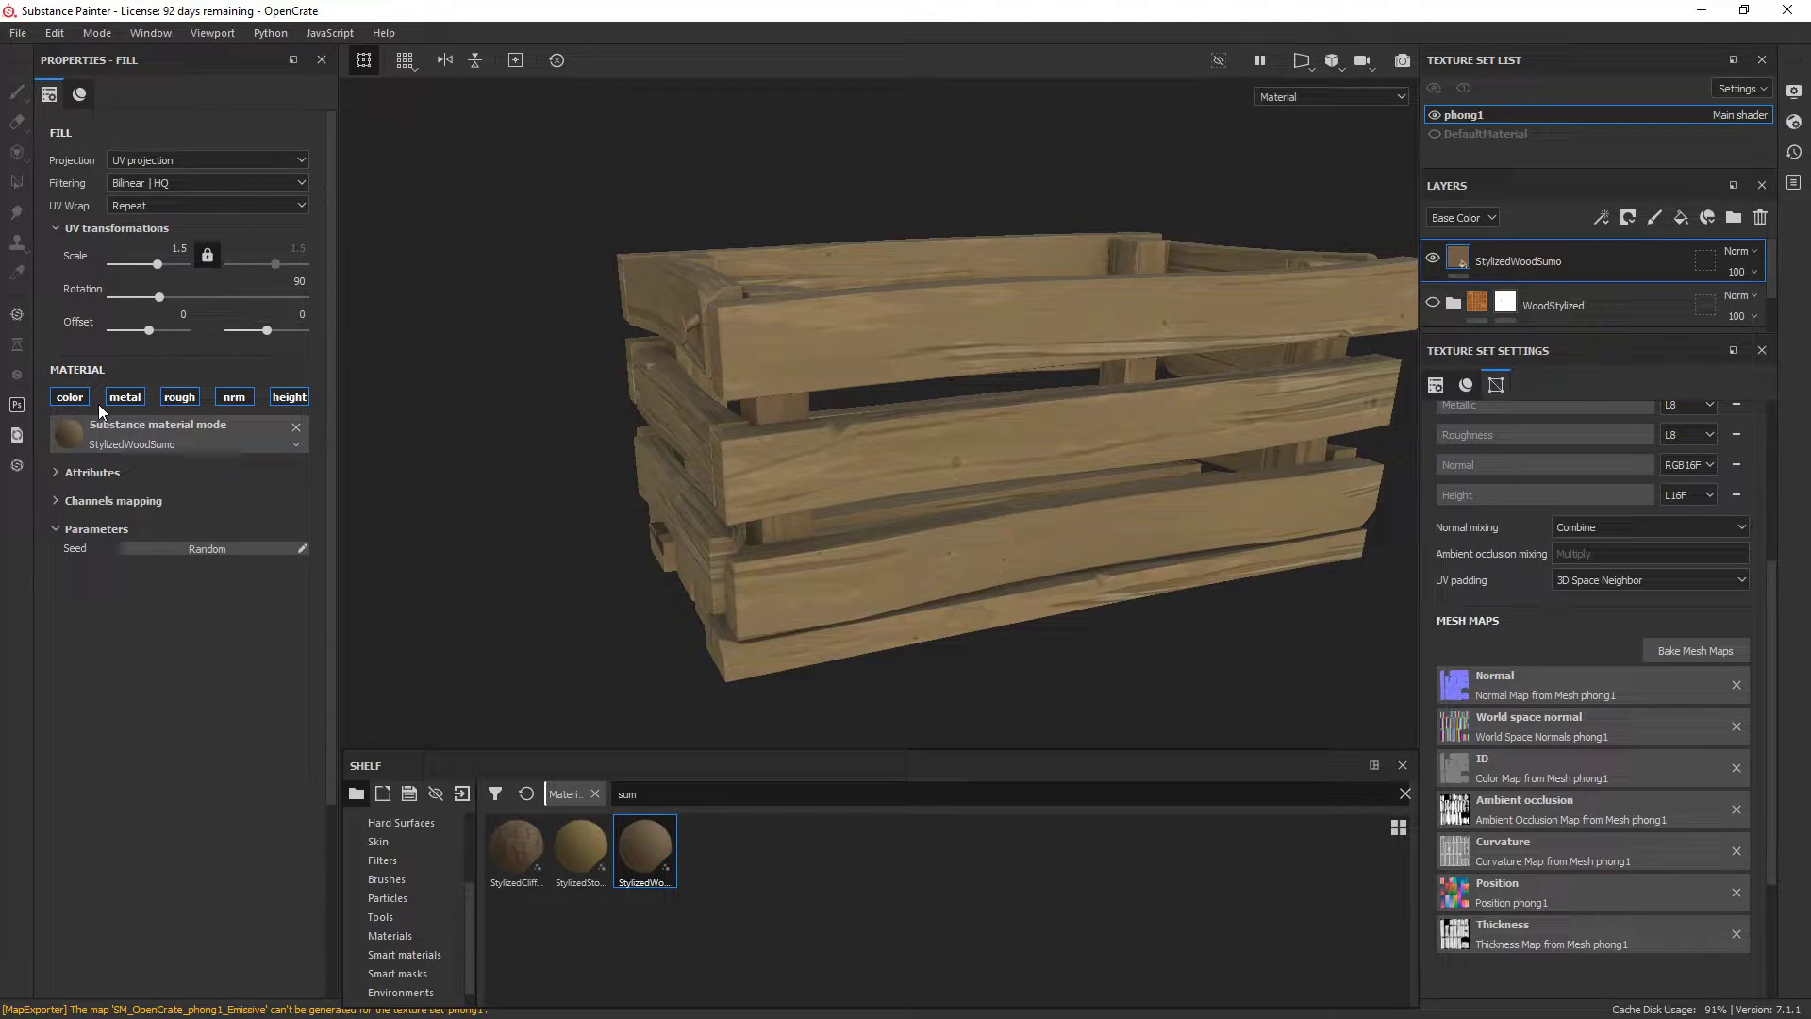
Step: Turn off the color, metal and rough channels of the StylizedWoodSumo layer, leaving only normal and height active
{"action": "left_click", "coordinate": [70, 396]}
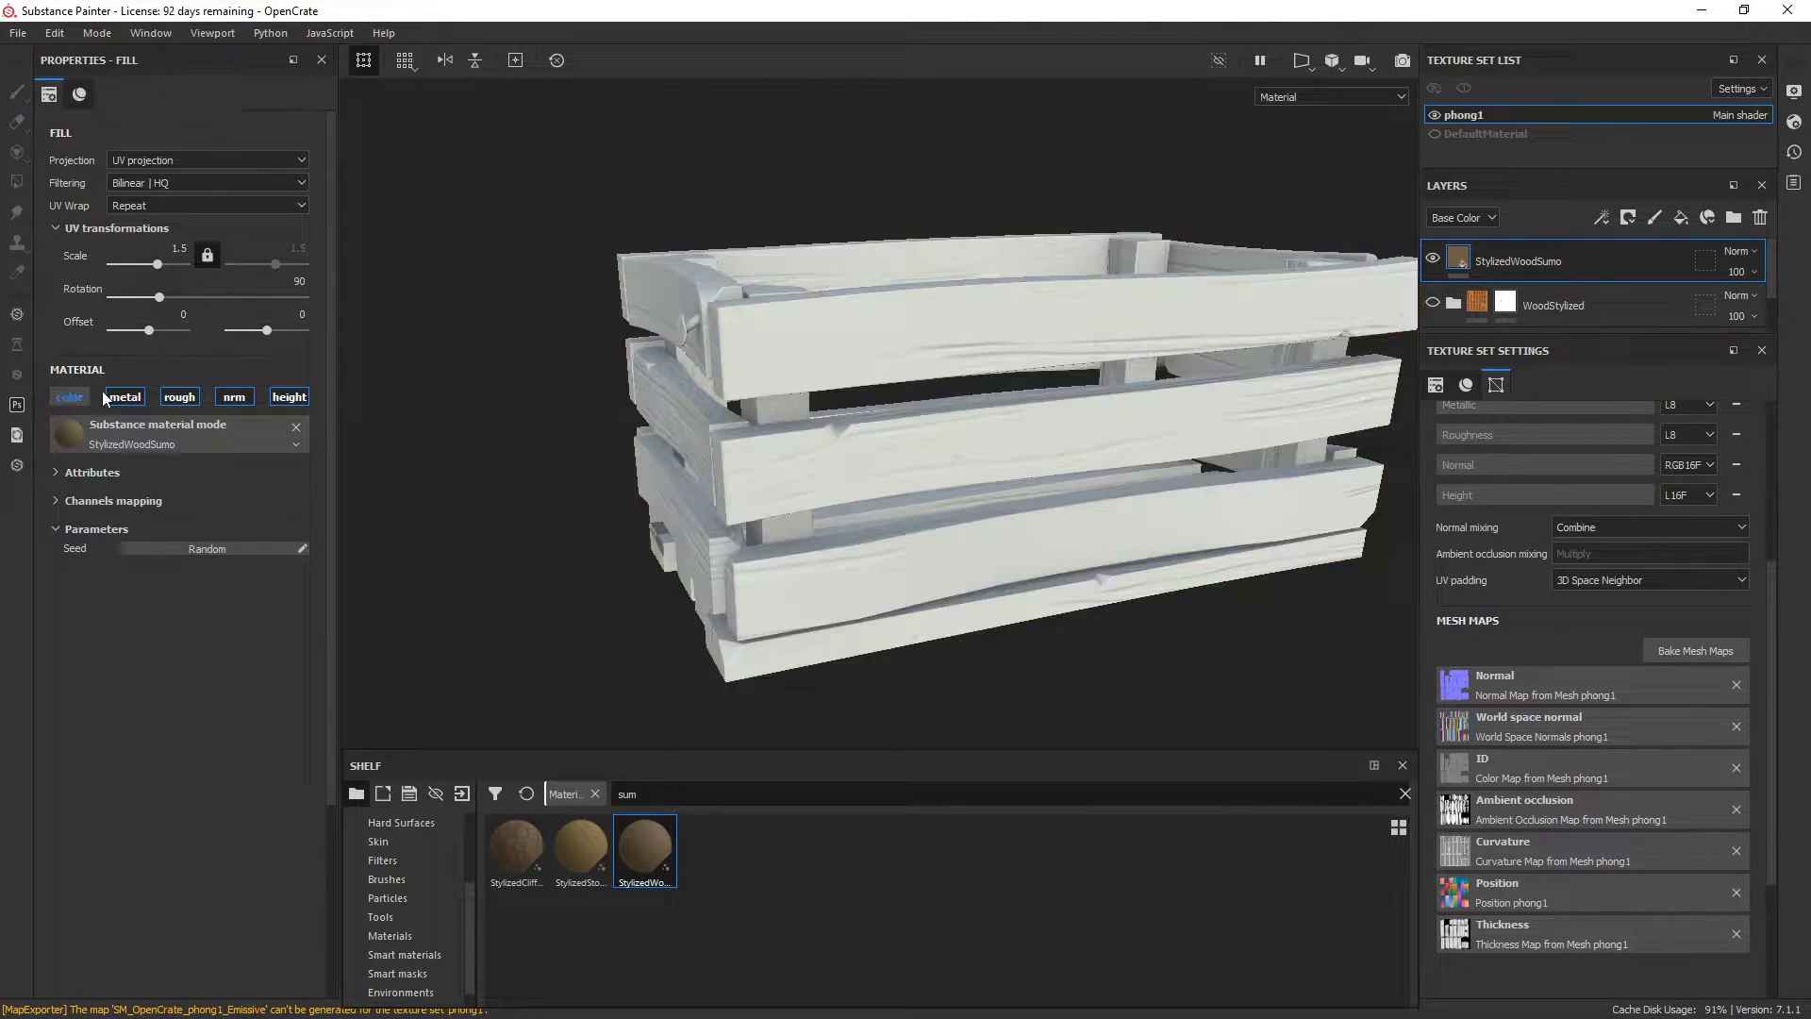
{"action": "left_click", "coordinate": [124, 396]}
{"action": "left_click", "coordinate": [166, 390]}
{"action": "left_click_drag", "start_coordinate": [724, 480], "coordinate": [794, 475], "text": "alt"}
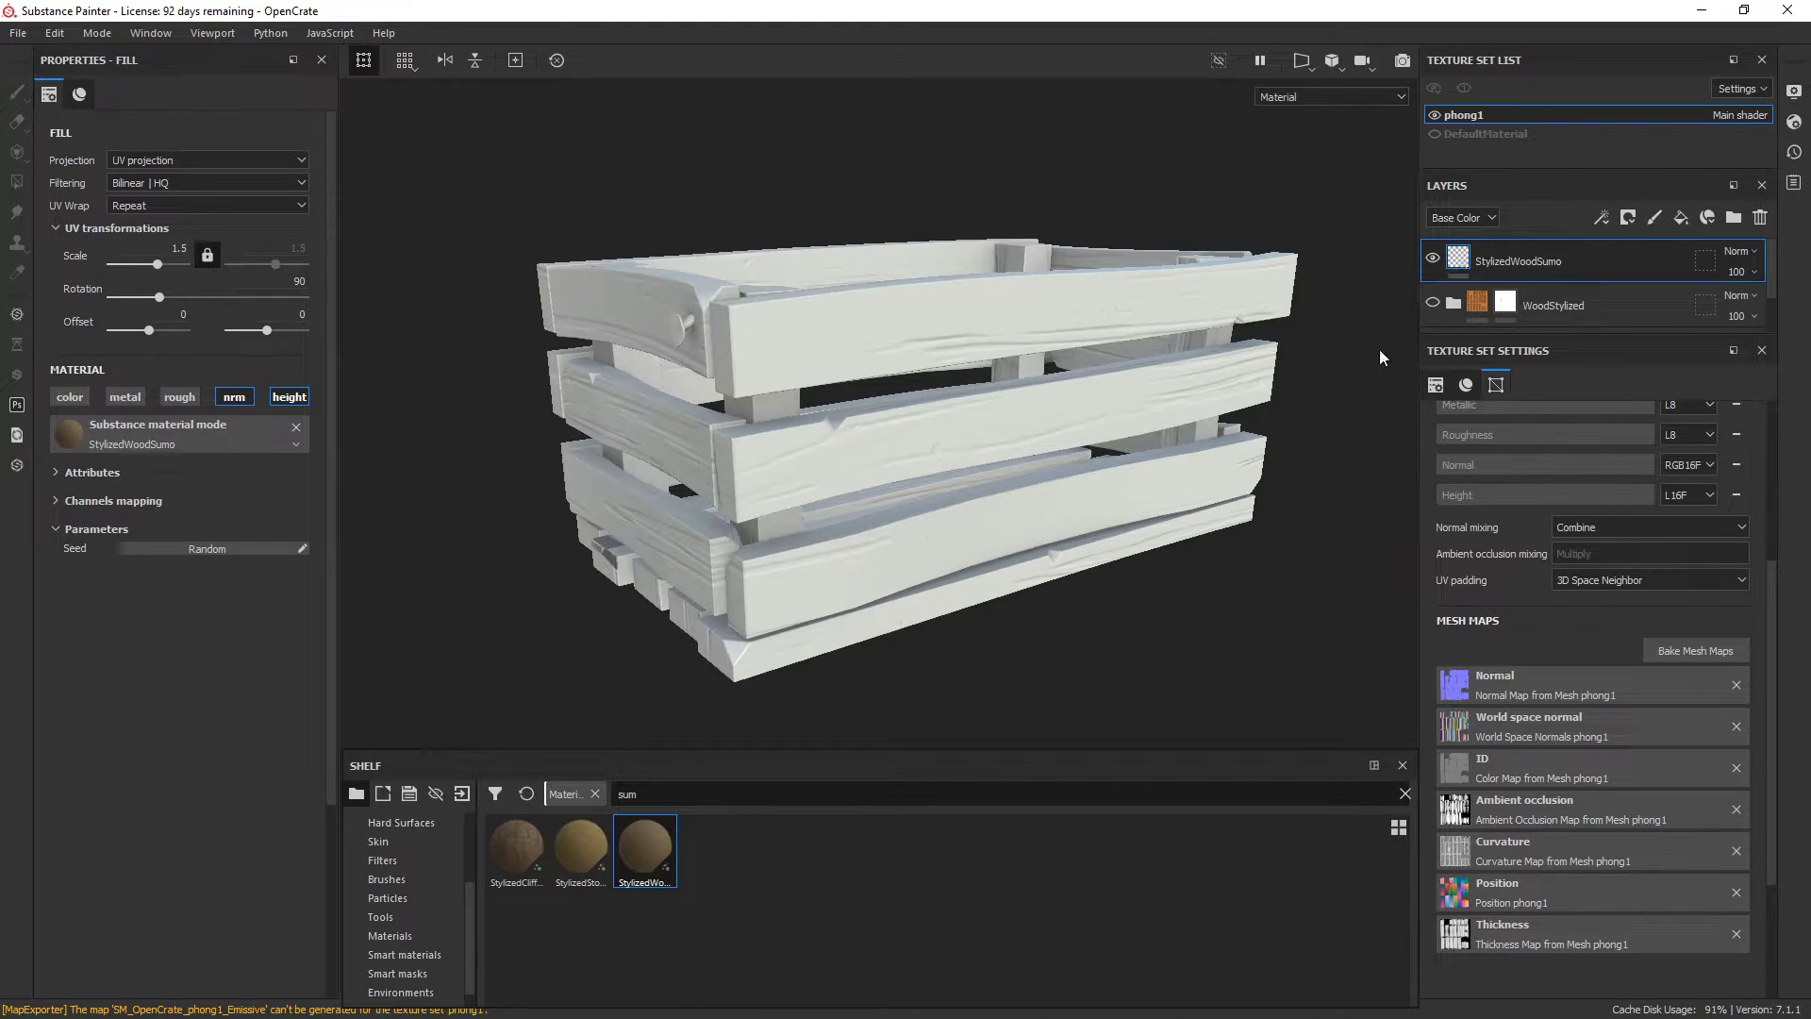
Step: Show the WoodStylized folder and duplicate the StylizedWoodSumo layer to strengthen the grain on the planks
{"action": "left_click", "coordinate": [1433, 304]}
{"action": "scroll", "coordinate": [1407, 277], "scroll_direction": "up", "scroll_amount": 5}
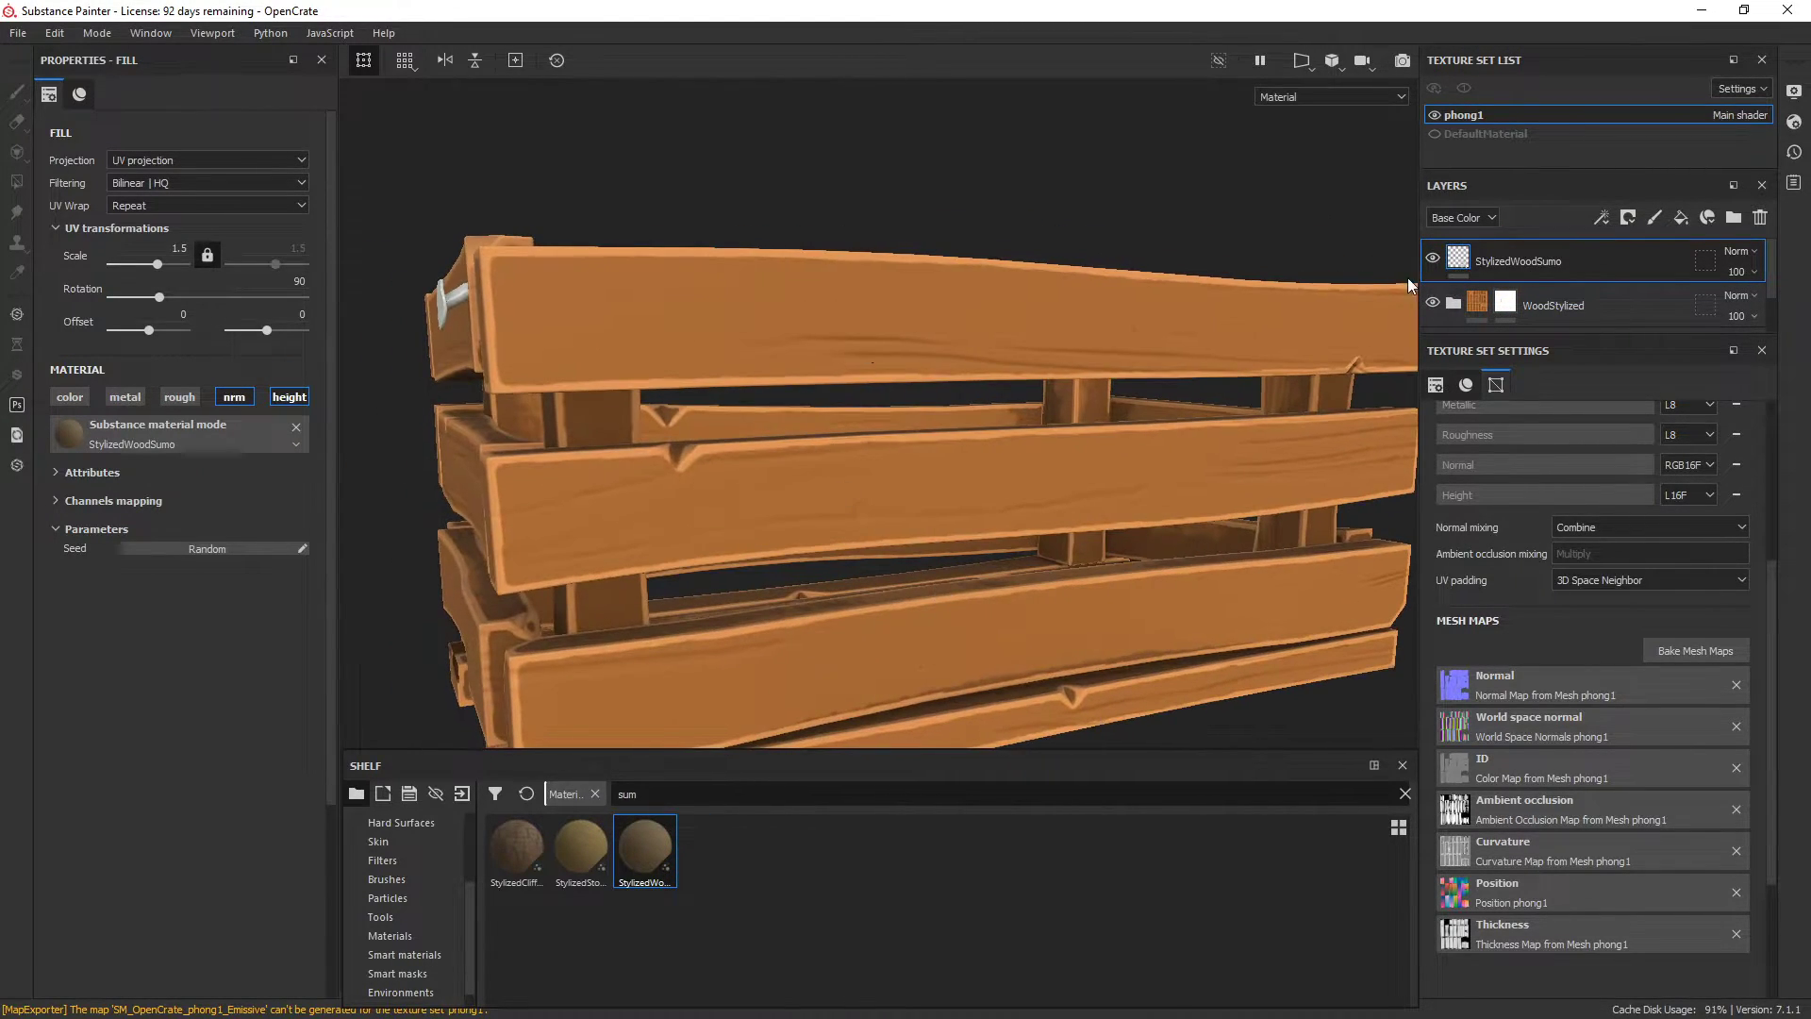
{"action": "right_click", "coordinate": [1491, 259]}
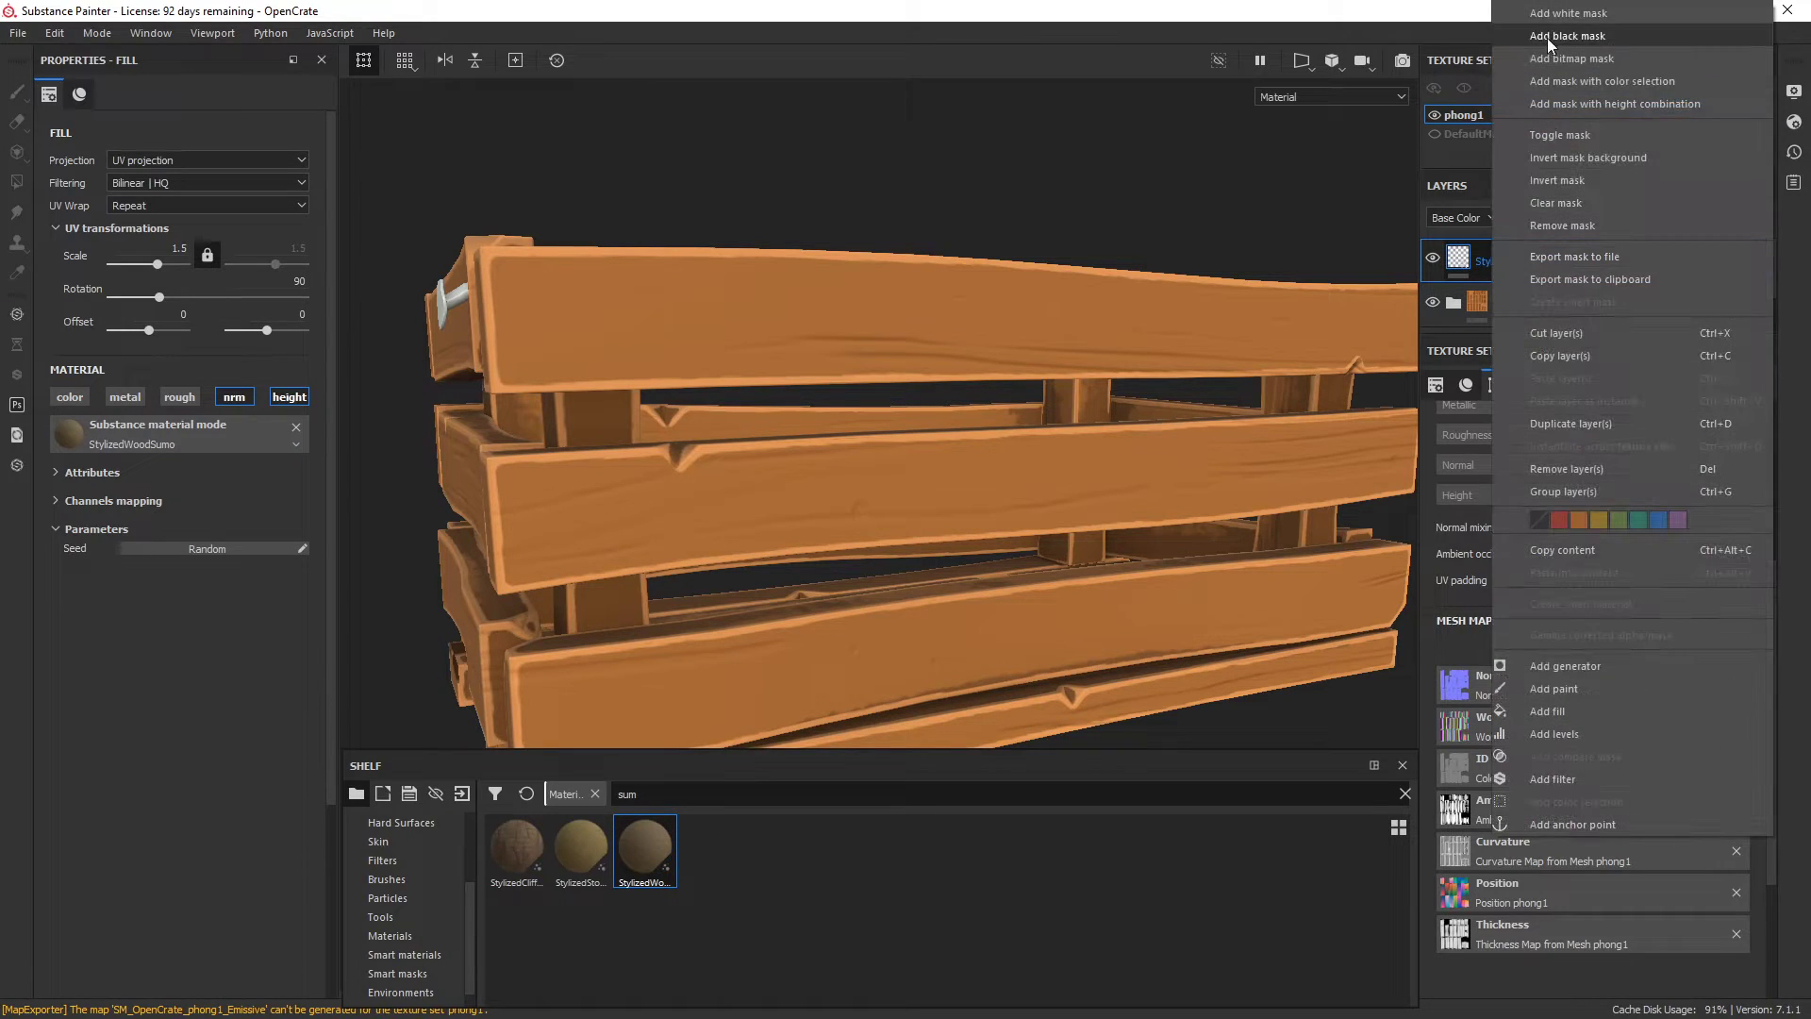
{"action": "left_click", "coordinate": [1556, 424]}
{"action": "scroll", "coordinate": [869, 551], "scroll_direction": "up", "scroll_amount": 3}
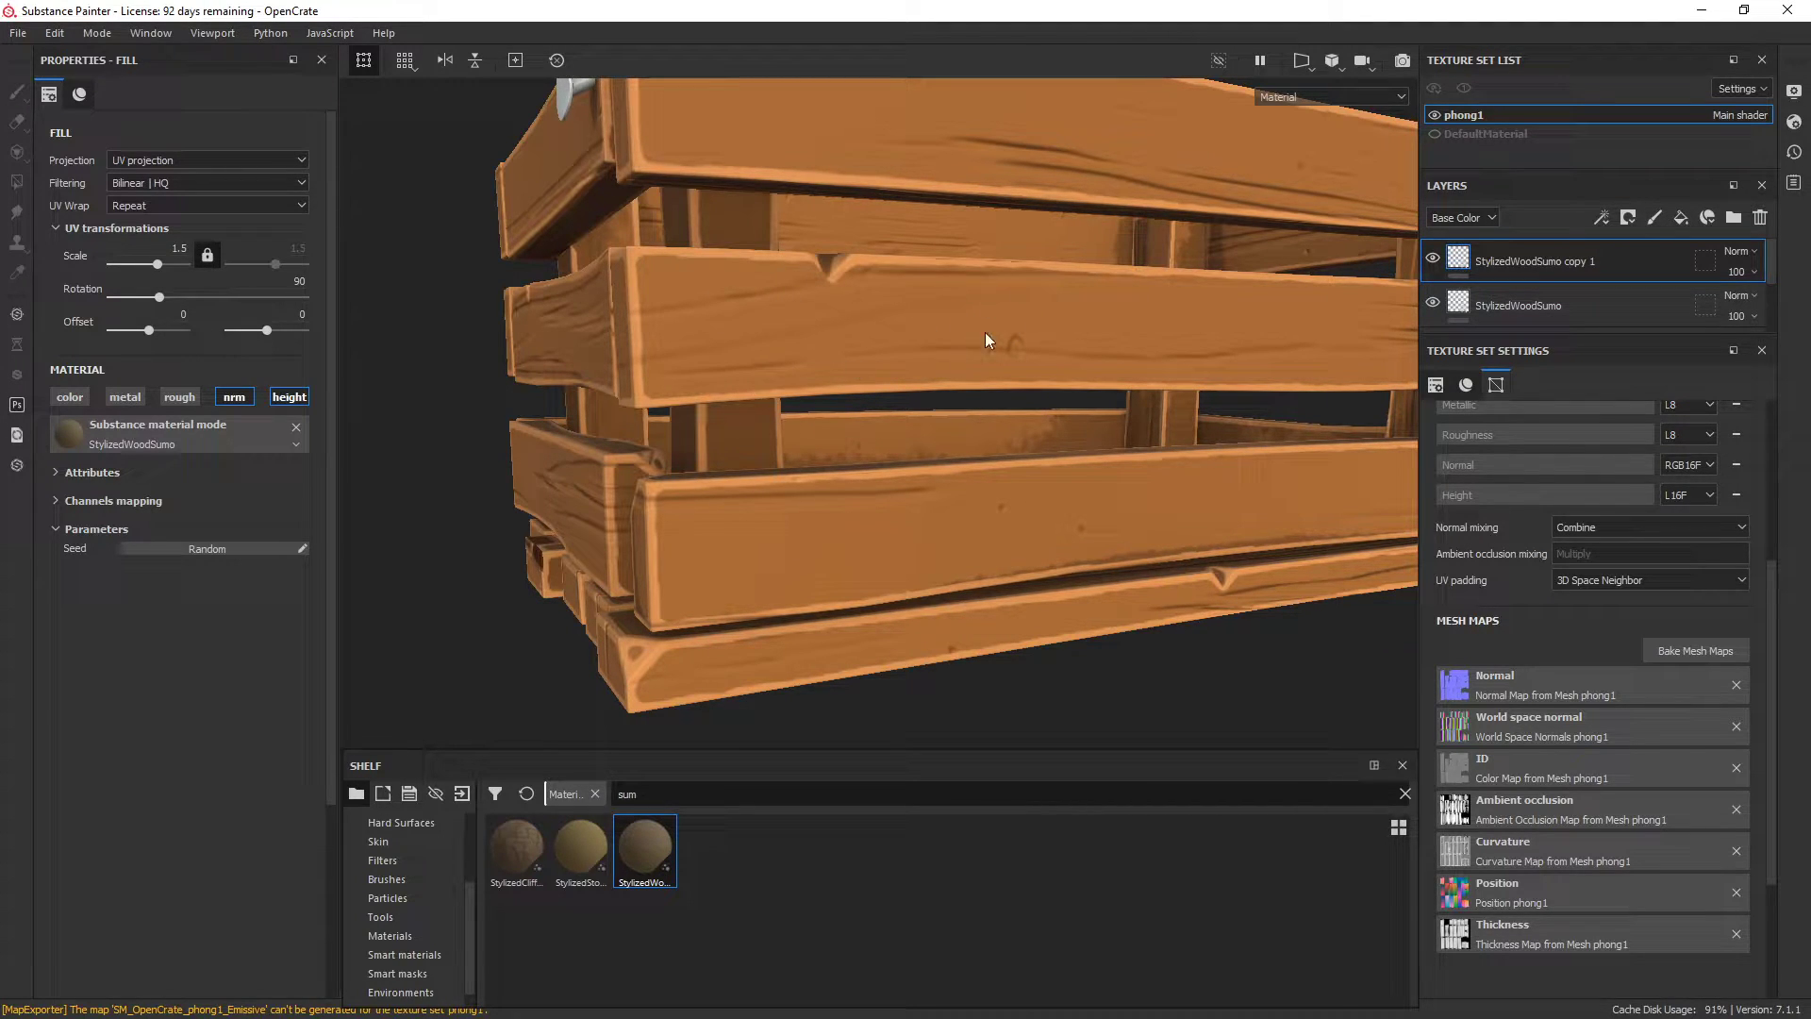
{"action": "scroll", "coordinate": [1126, 466], "scroll_direction": "down", "scroll_amount": 2}
{"action": "left_click_drag", "start_coordinate": [1052, 330], "coordinate": [1081, 421], "text": "alt"}
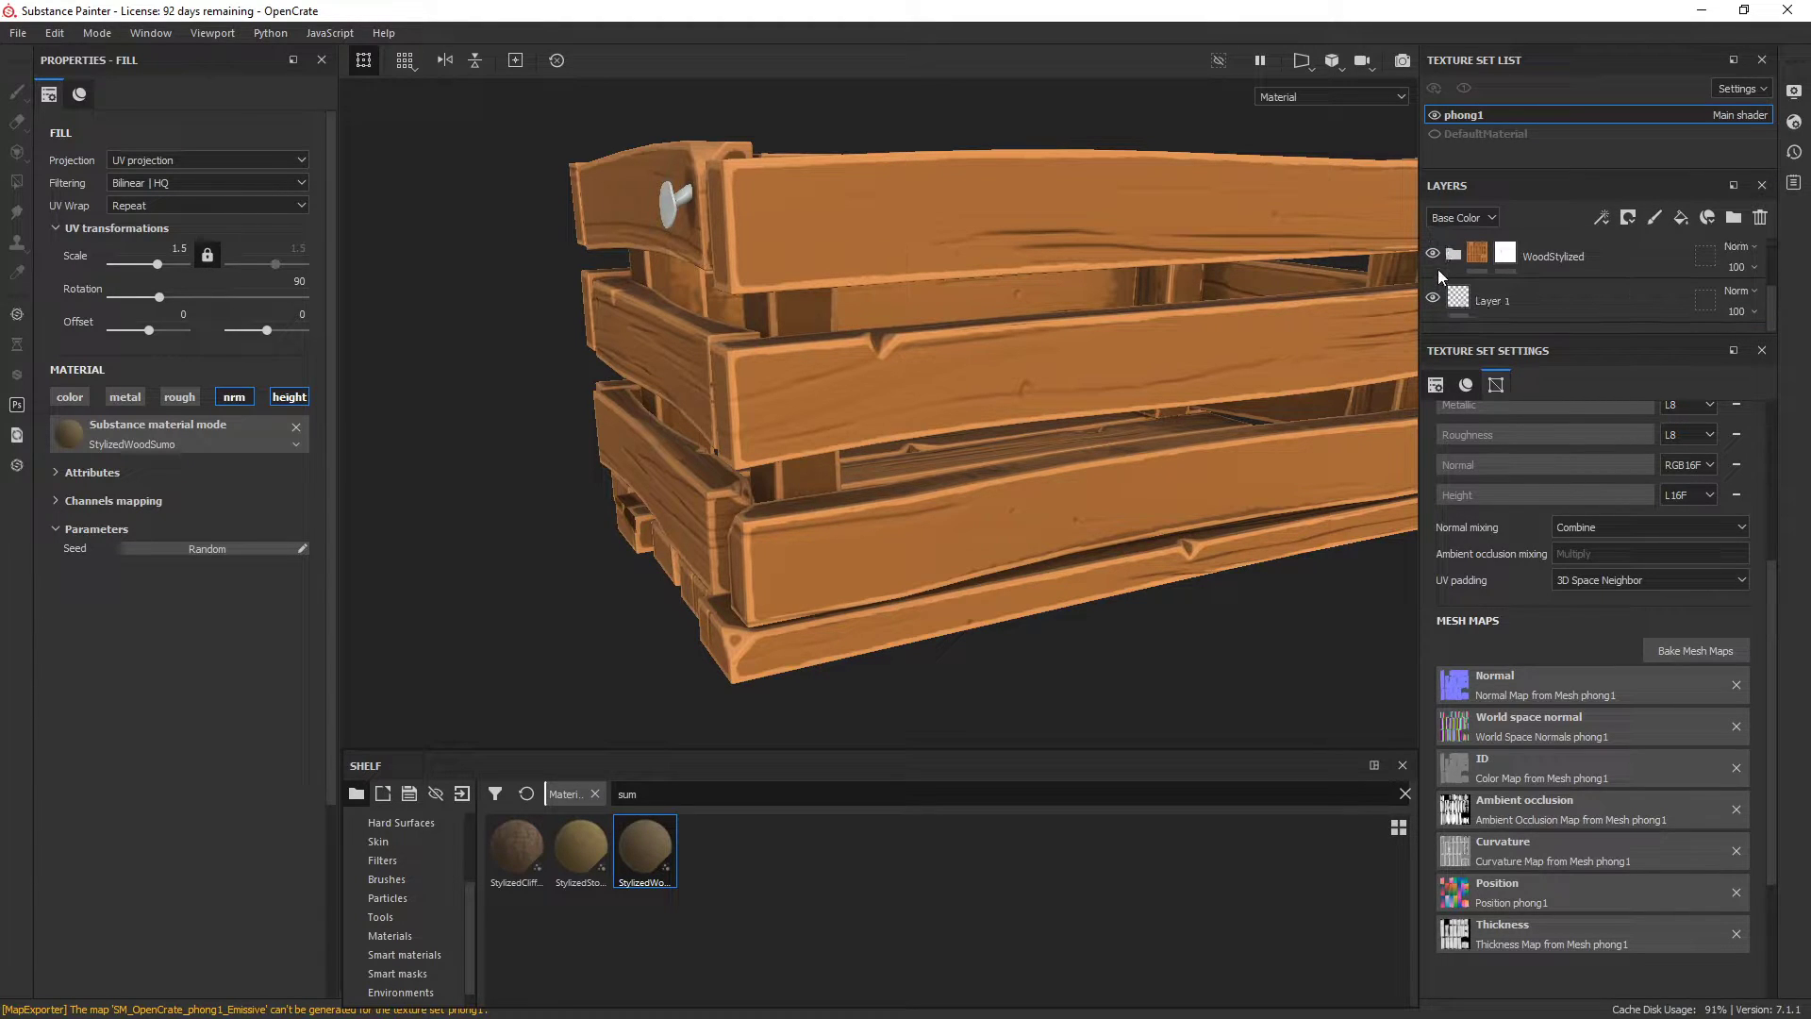
Step: Hide the WoodStylized folder and remove the duplicated StylizedWoodSumo layer
{"action": "left_click", "coordinate": [1431, 252]}
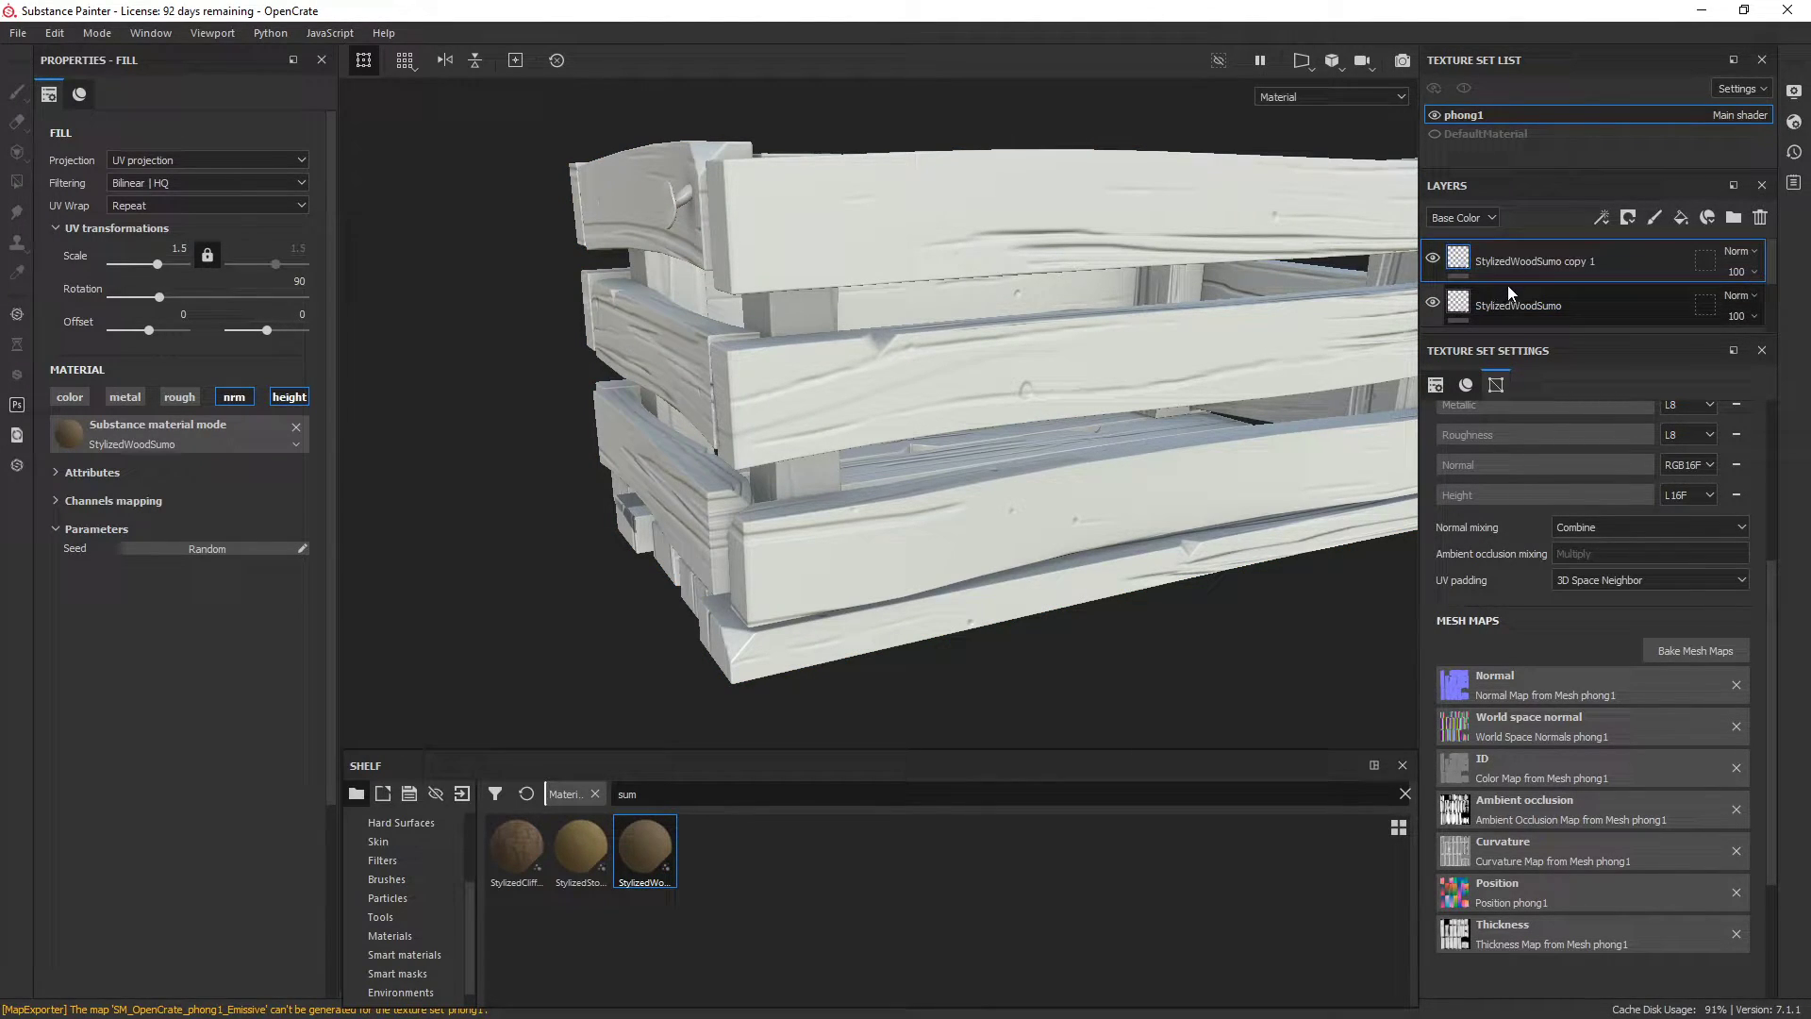
{"action": "key", "text": "Delete"}
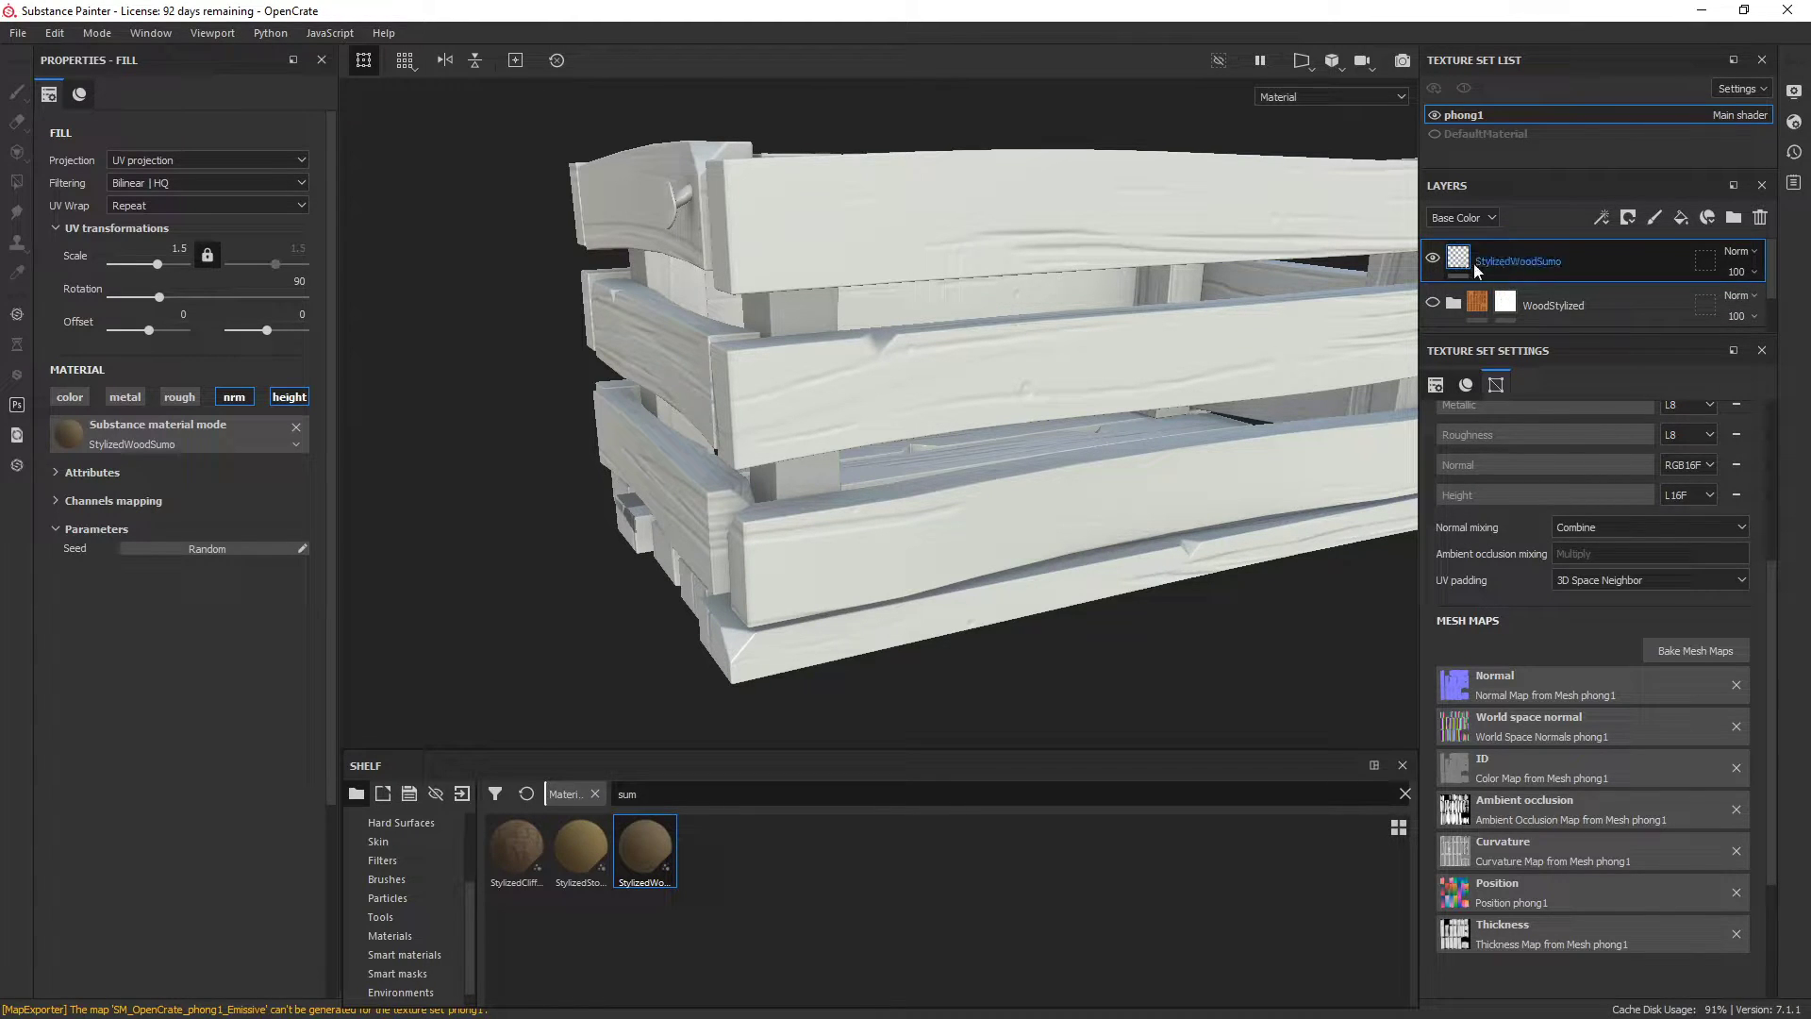
Step: Add a white mask to the StylizedWoodSumo layer and mask the nail out of it with Polygon Fill
{"action": "mouse_move", "coordinate": [719, 311]}
{"action": "left_mouse_down", "text": "alt"}
{"action": "mouse_move", "coordinate": [830, 311]}
{"action": "mouse_move", "coordinate": [888, 446]}
{"action": "mouse_move", "coordinate": [975, 409]}
{"action": "mouse_move", "coordinate": [569, 373]}
{"action": "mouse_move", "coordinate": [657, 351]}
{"action": "mouse_move", "coordinate": [971, 501]}
{"action": "left_mouse_up", "text": "alt"}
{"action": "right_click", "coordinate": [1536, 249]}
{"action": "left_click", "coordinate": [1567, 198]}
{"action": "key", "text": "4"}
{"action": "middle_click_drag", "start_coordinate": [976, 660], "coordinate": [975, 415], "text": "alt"}
{"action": "right_click_drag", "start_coordinate": [975, 415], "coordinate": [959, 596], "text": "alt"}
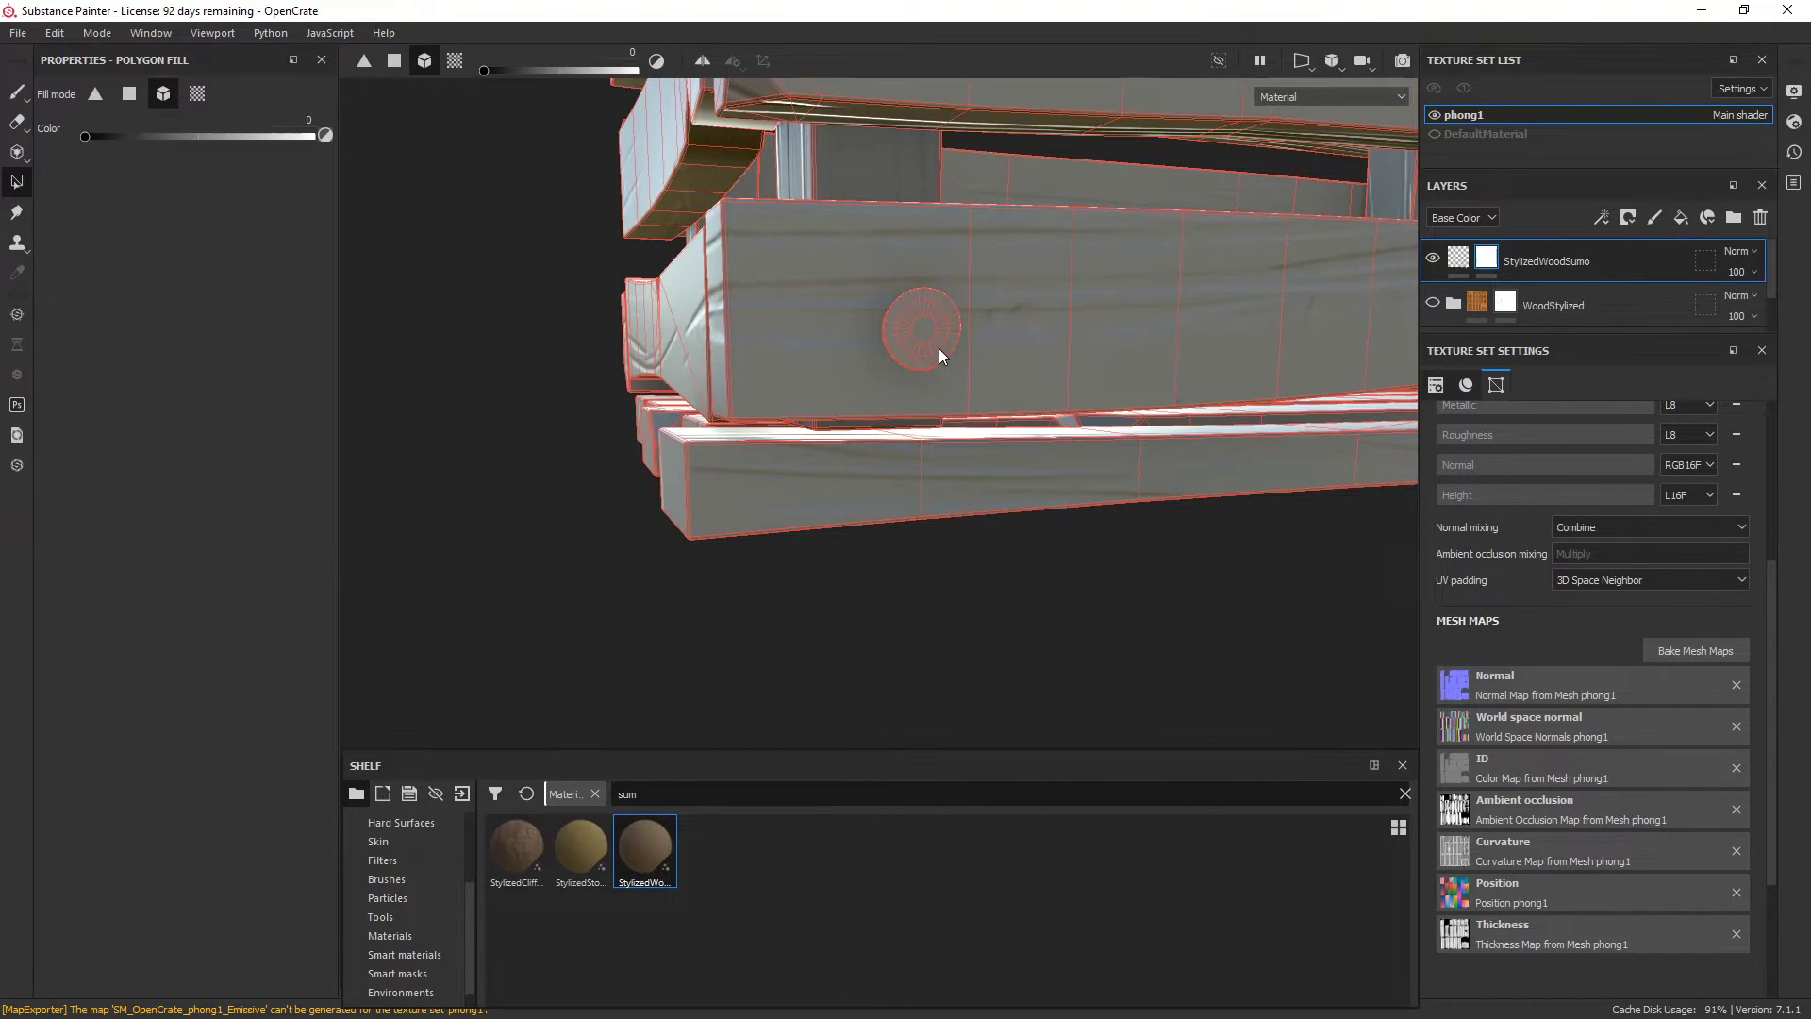
{"action": "key", "text": "1"}
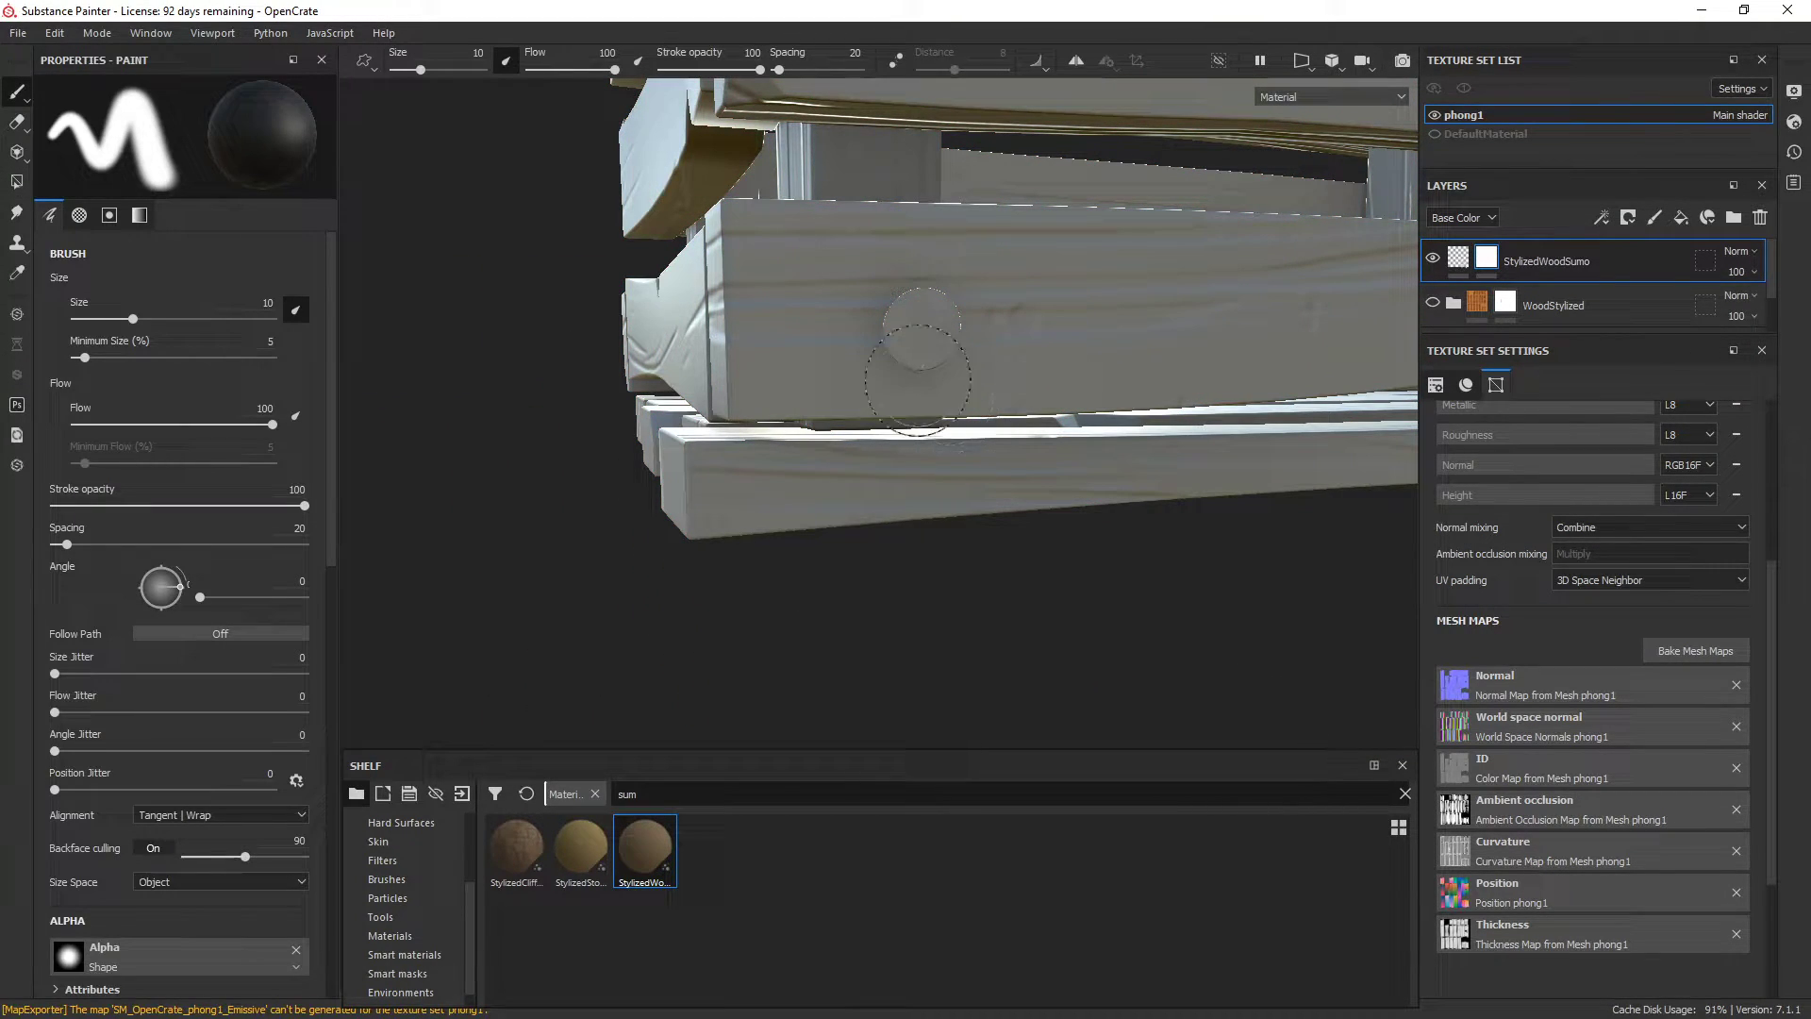
{"action": "left_click_drag", "start_coordinate": [917, 379], "coordinate": [1216, 500], "text": "alt"}
{"action": "right_click_drag", "start_coordinate": [1217, 500], "coordinate": [1232, 345], "text": "alt"}
{"action": "left_click_drag", "start_coordinate": [1232, 345], "coordinate": [1151, 468], "text": "alt"}
{"action": "right_click_drag", "start_coordinate": [1184, 429], "coordinate": [1122, 349], "text": "alt"}
{"action": "left_click_drag", "start_coordinate": [1122, 349], "coordinate": [1227, 442], "text": "alt"}
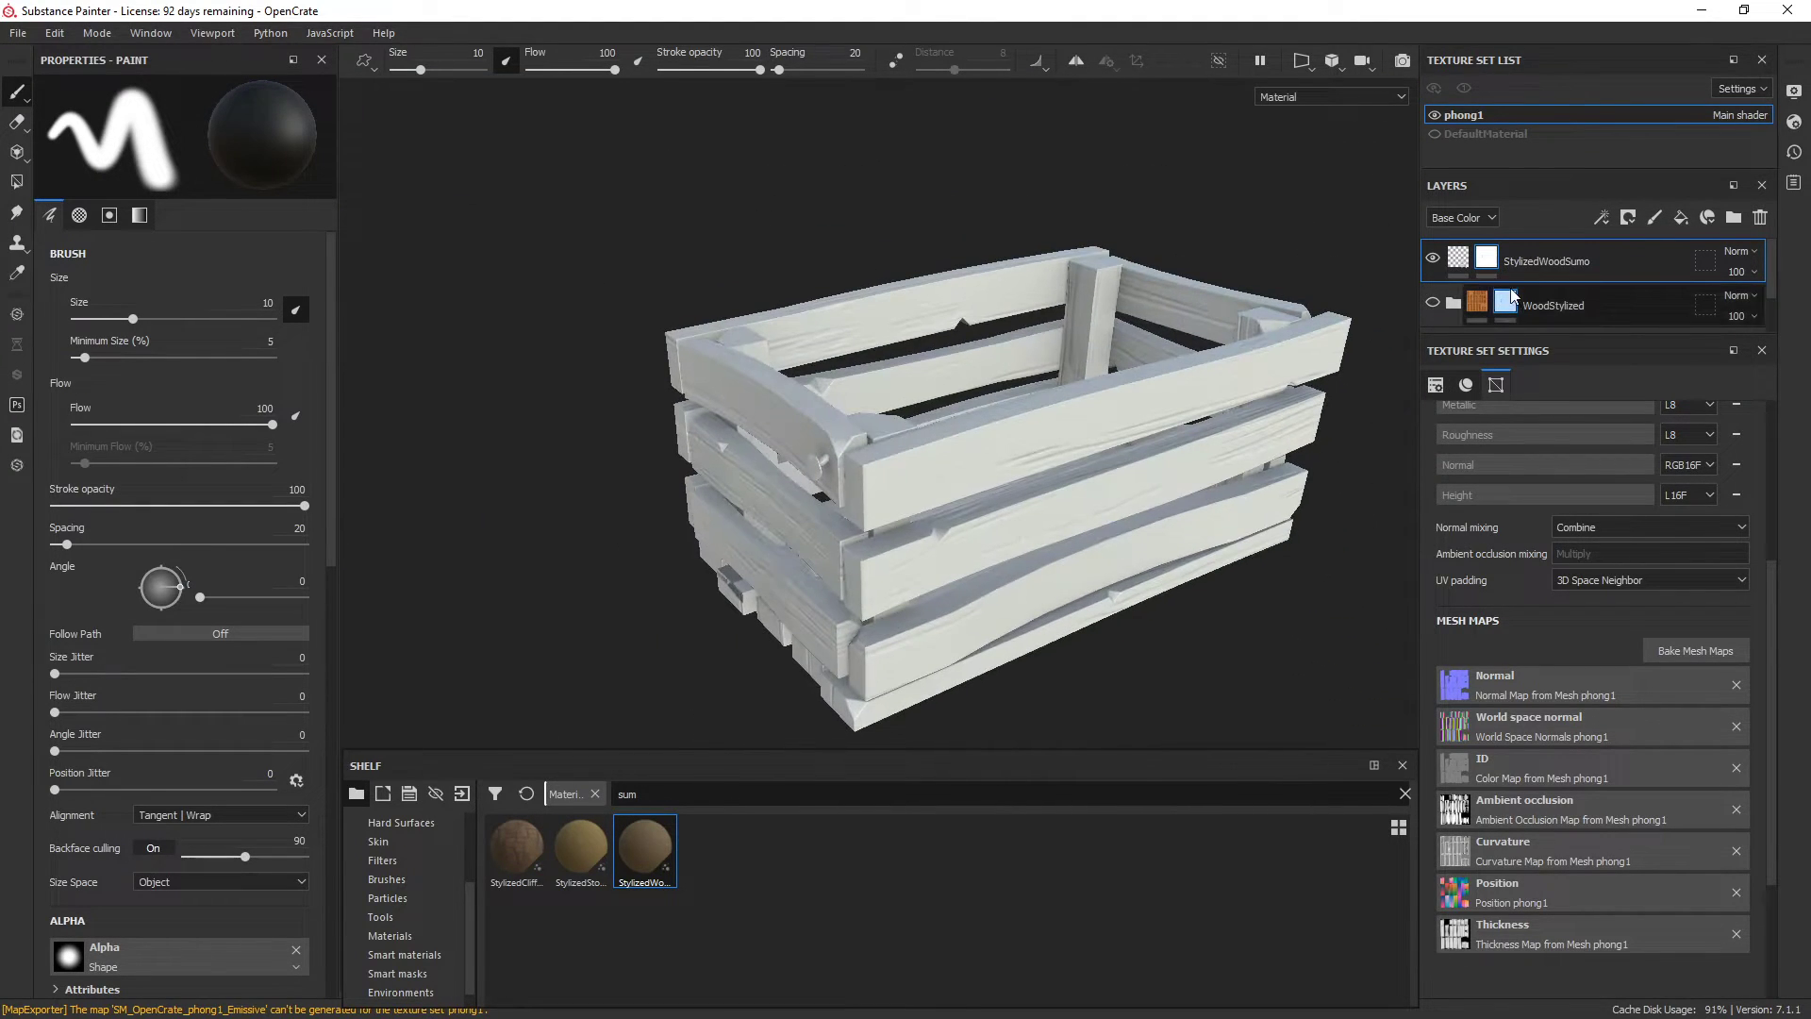
Step: Duplicate the masked StylizedWoodSumo layer to intensify the wood grain and check the crate from the side
{"action": "right_click", "coordinate": [1532, 272]}
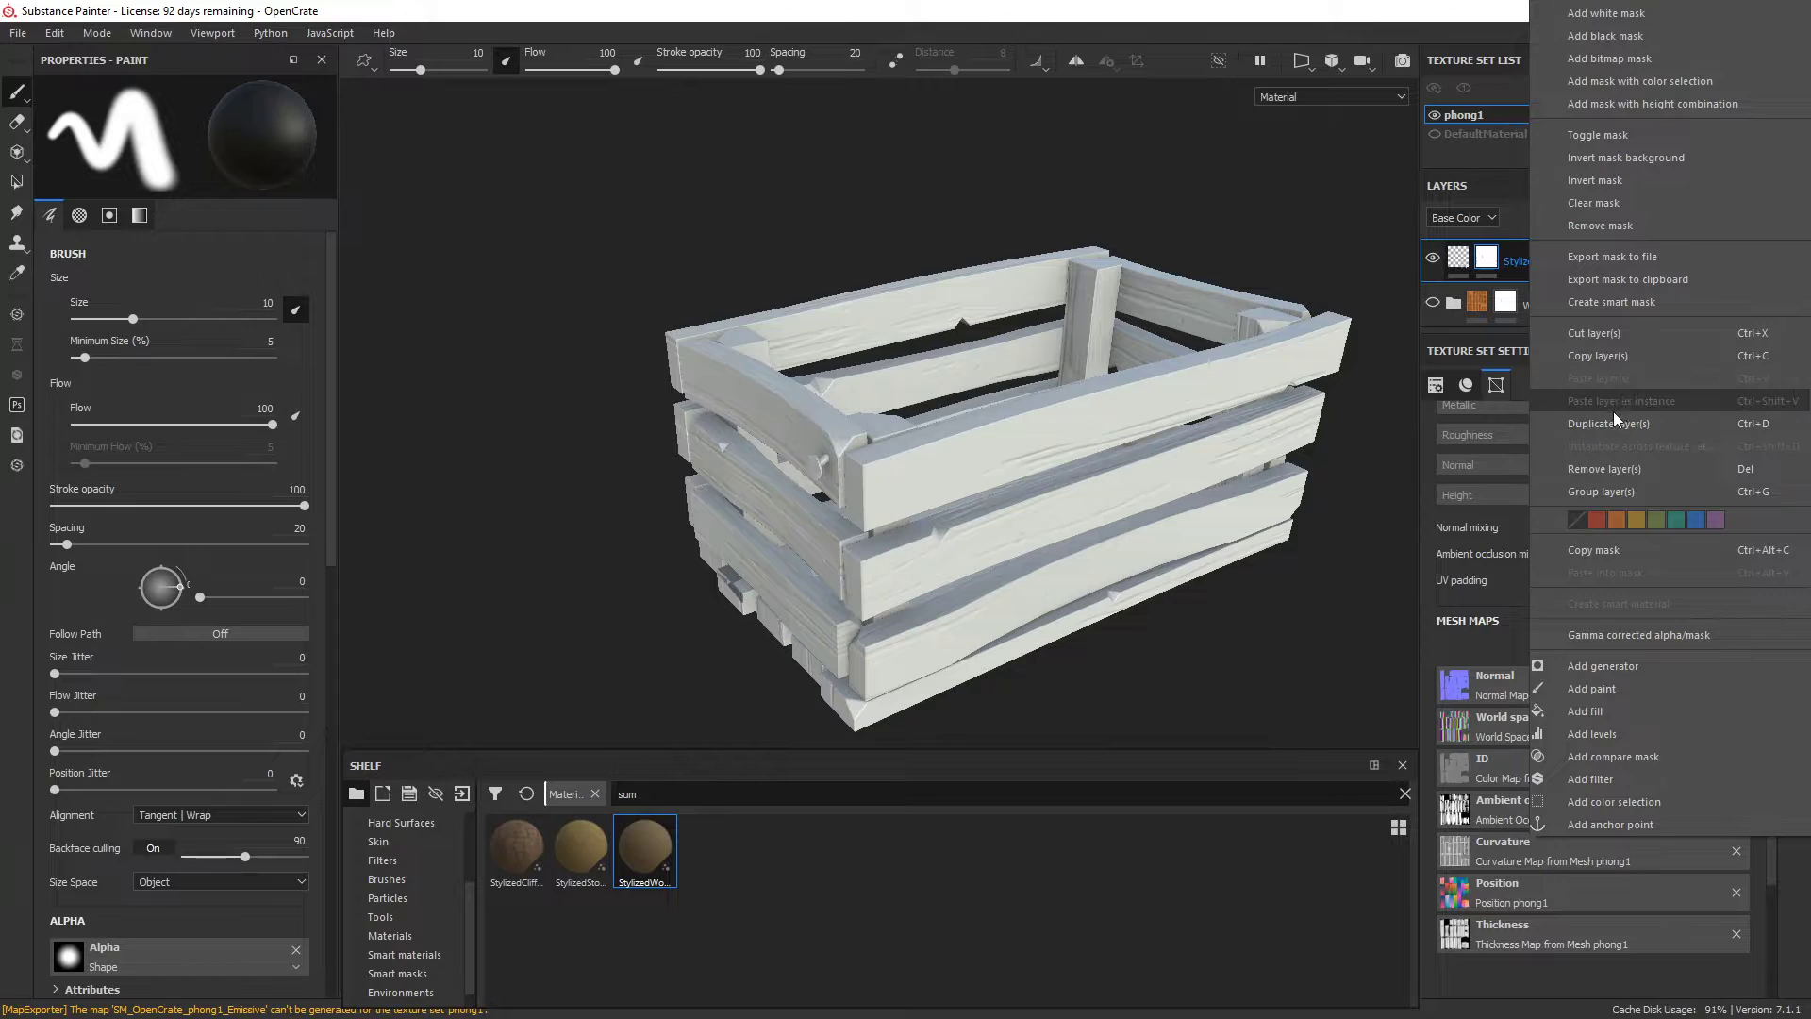
{"action": "left_click", "coordinate": [1614, 421]}
{"action": "right_click_drag", "start_coordinate": [1112, 430], "coordinate": [1028, 400], "text": "alt"}
{"action": "left_click_drag", "start_coordinate": [782, 553], "coordinate": [934, 434], "text": "alt"}
{"action": "right_click_drag", "start_coordinate": [934, 433], "coordinate": [911, 474], "text": "alt"}
{"action": "middle_click_drag", "start_coordinate": [911, 473], "coordinate": [1005, 310], "text": "alt"}
Step: Export the textures to the desktop as 8-bit PNG at 2048 with the Unreal Engine 4 (Packed) output template
{"action": "left_click", "coordinate": [15, 34]}
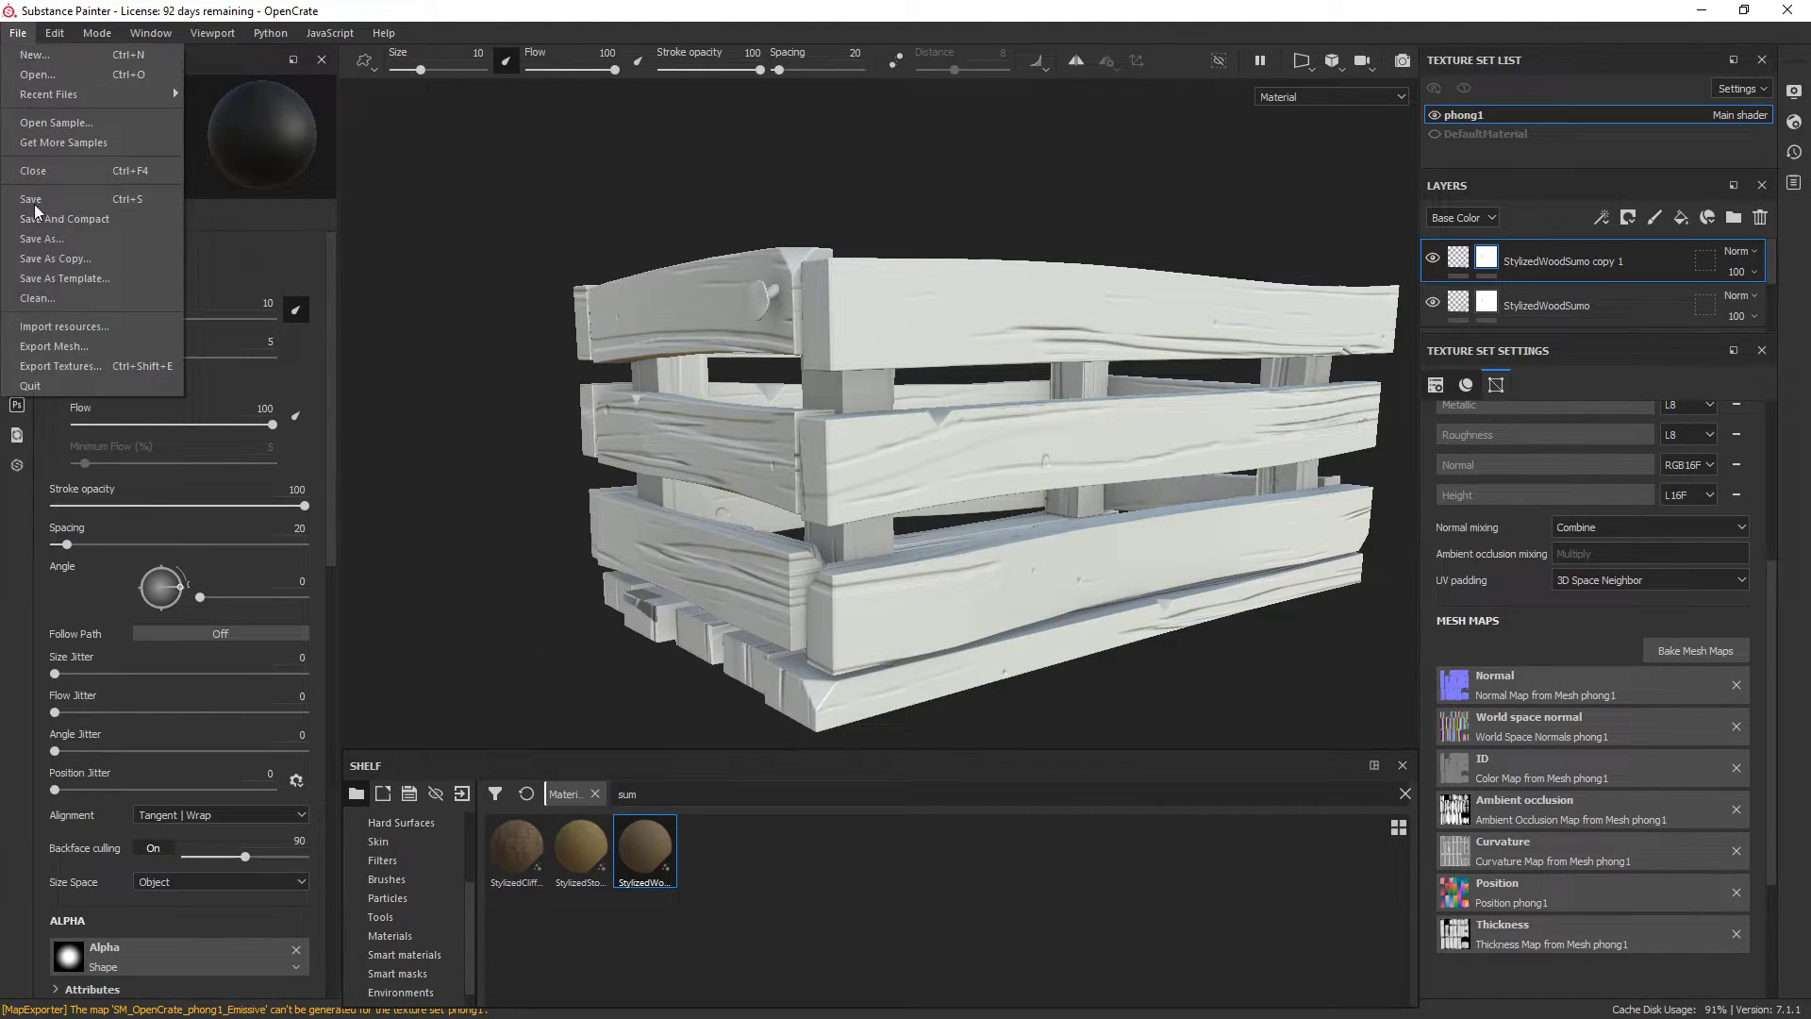
{"action": "left_click", "coordinate": [77, 374]}
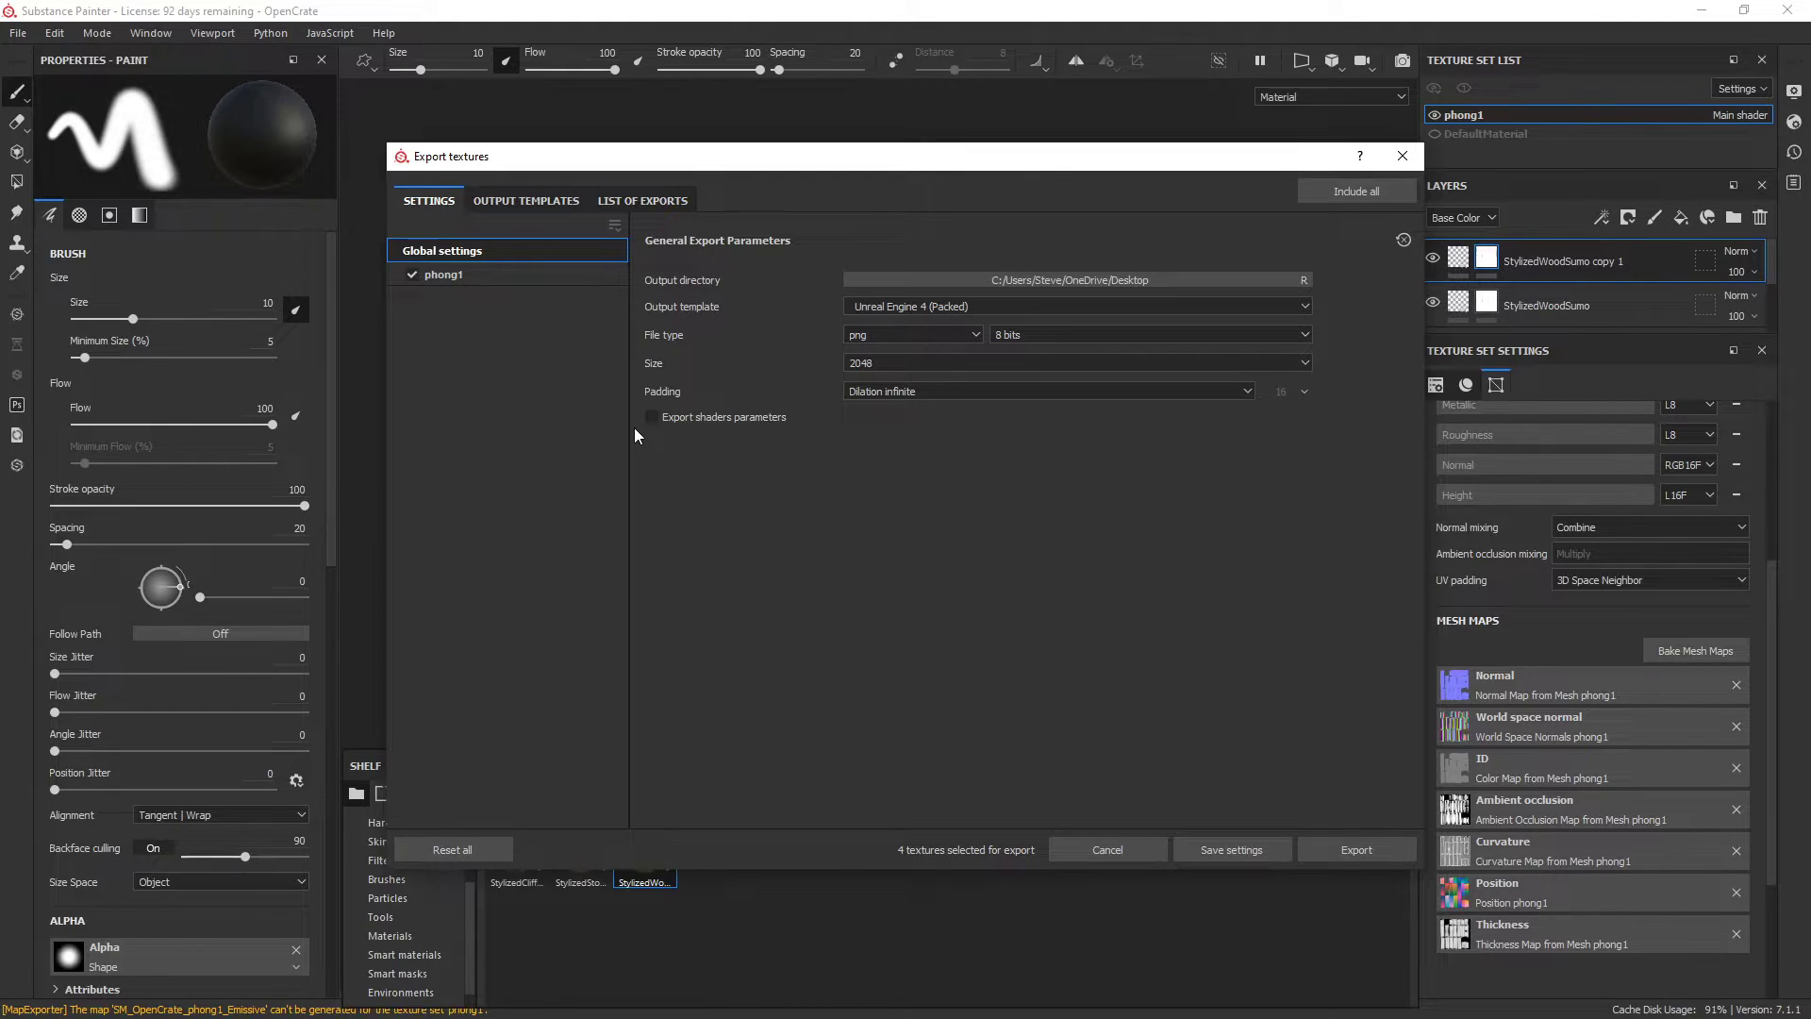
{"action": "left_click", "coordinate": [947, 312]}
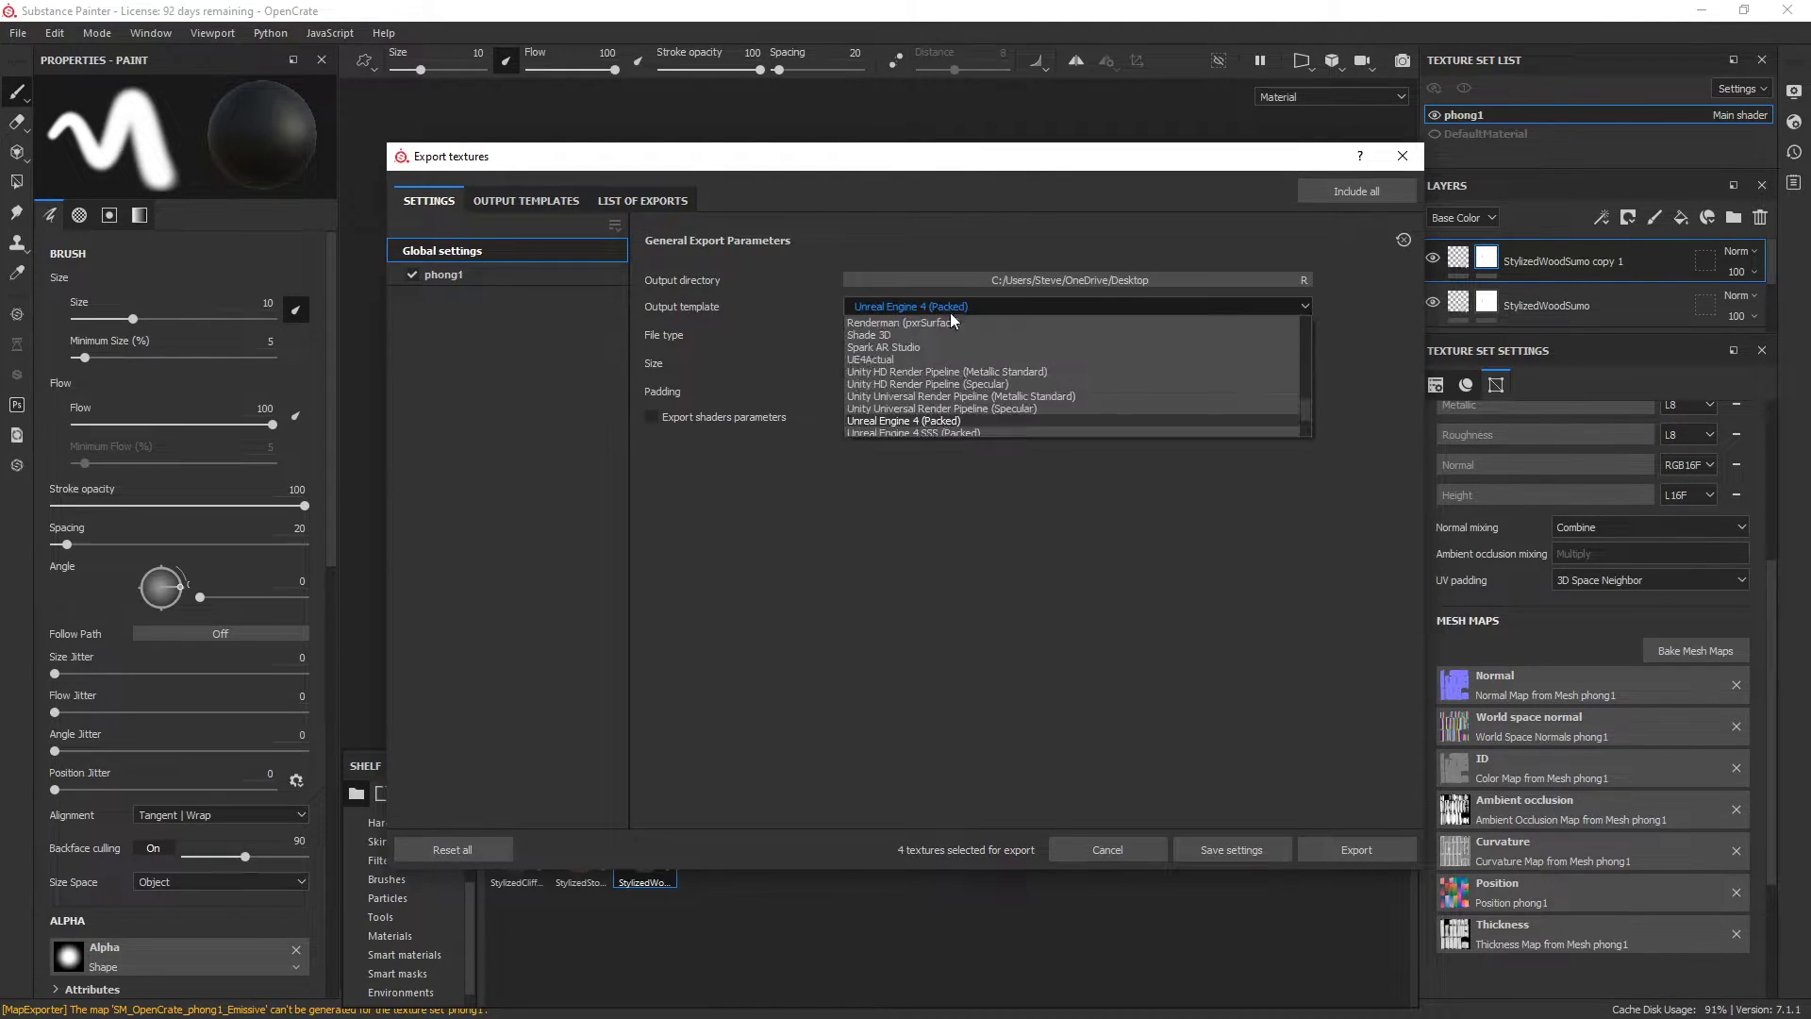
{"action": "scroll", "coordinate": [951, 354], "scroll_direction": "down", "scroll_amount": 3}
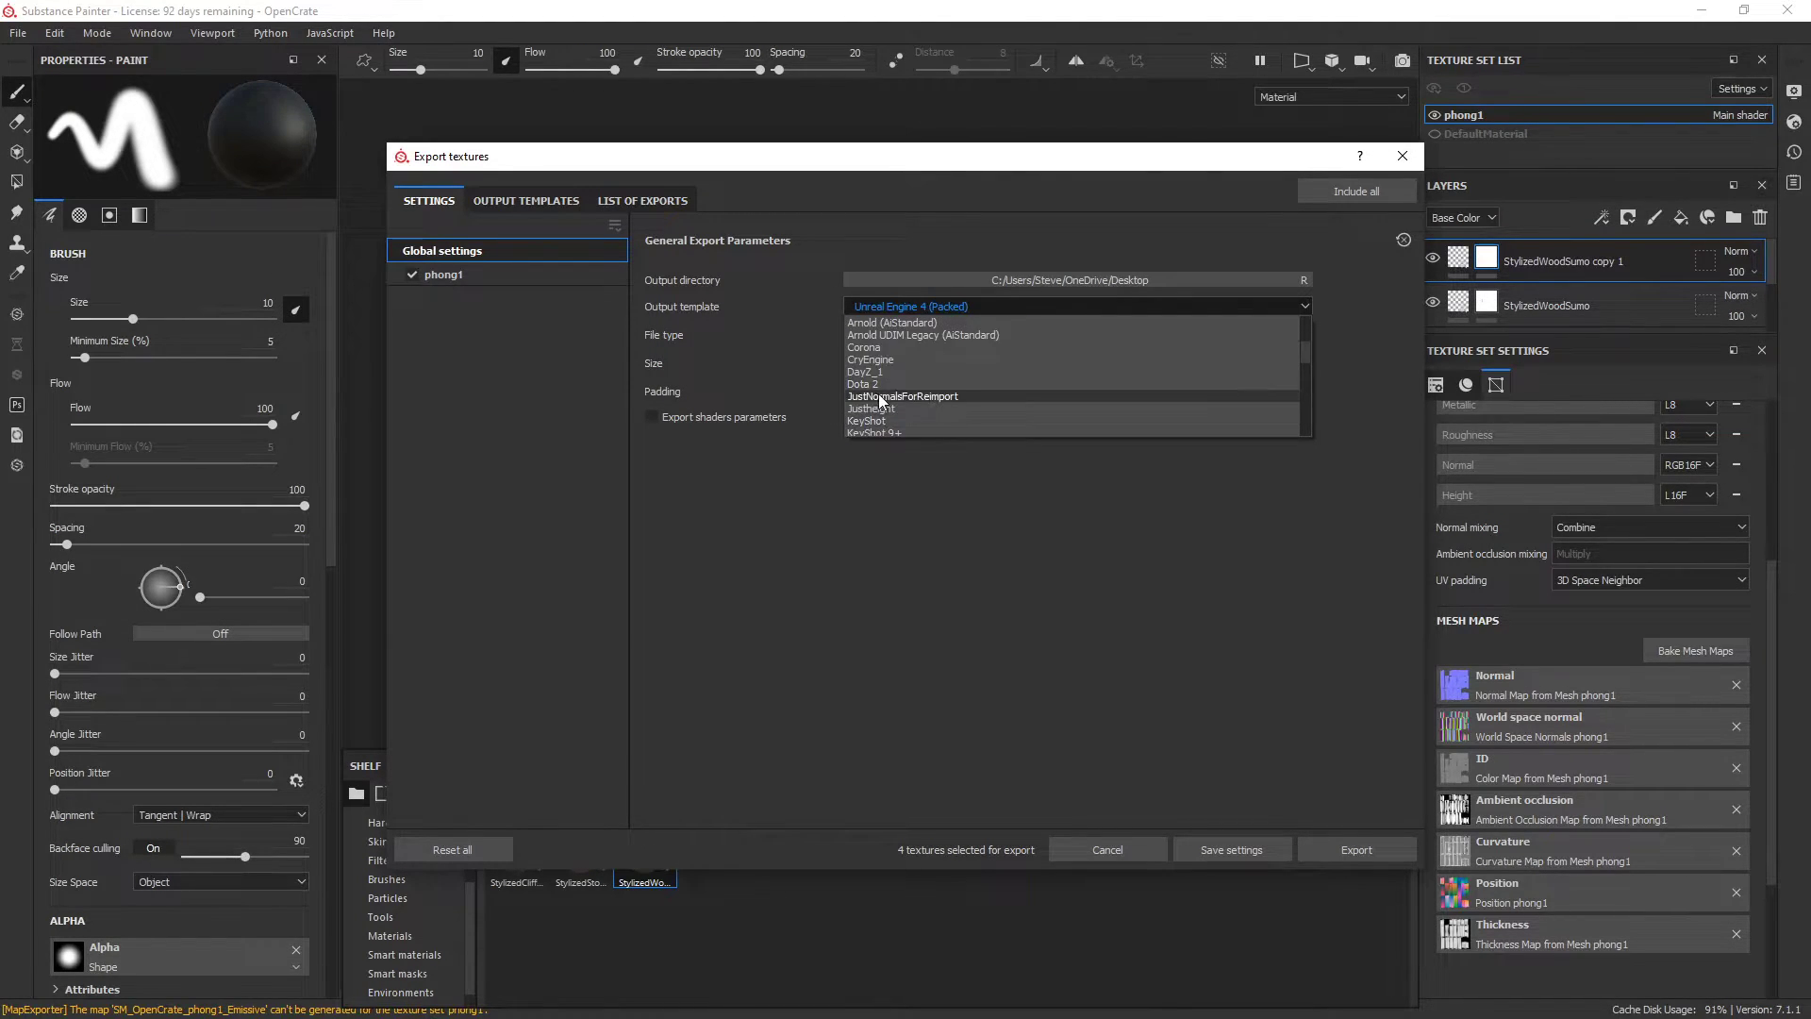
{"action": "scroll", "coordinate": [944, 392], "scroll_direction": "down", "scroll_amount": 10}
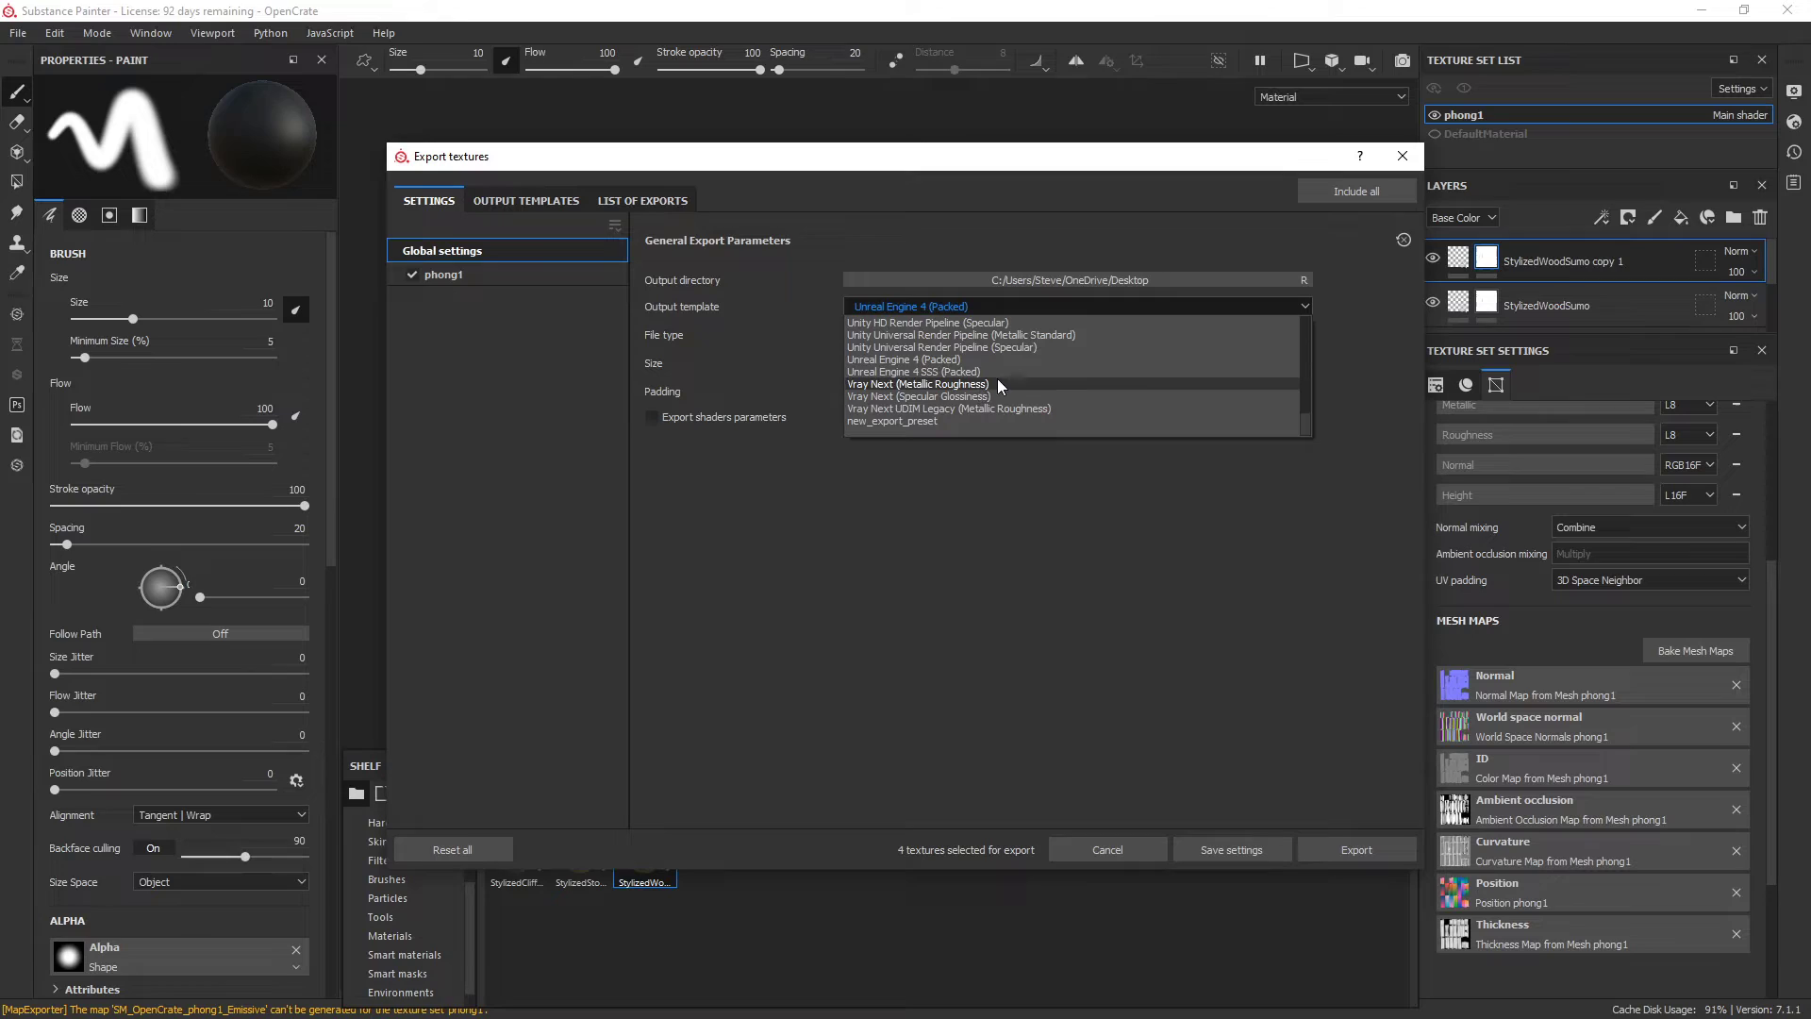
{"action": "left_click", "coordinate": [1007, 361]}
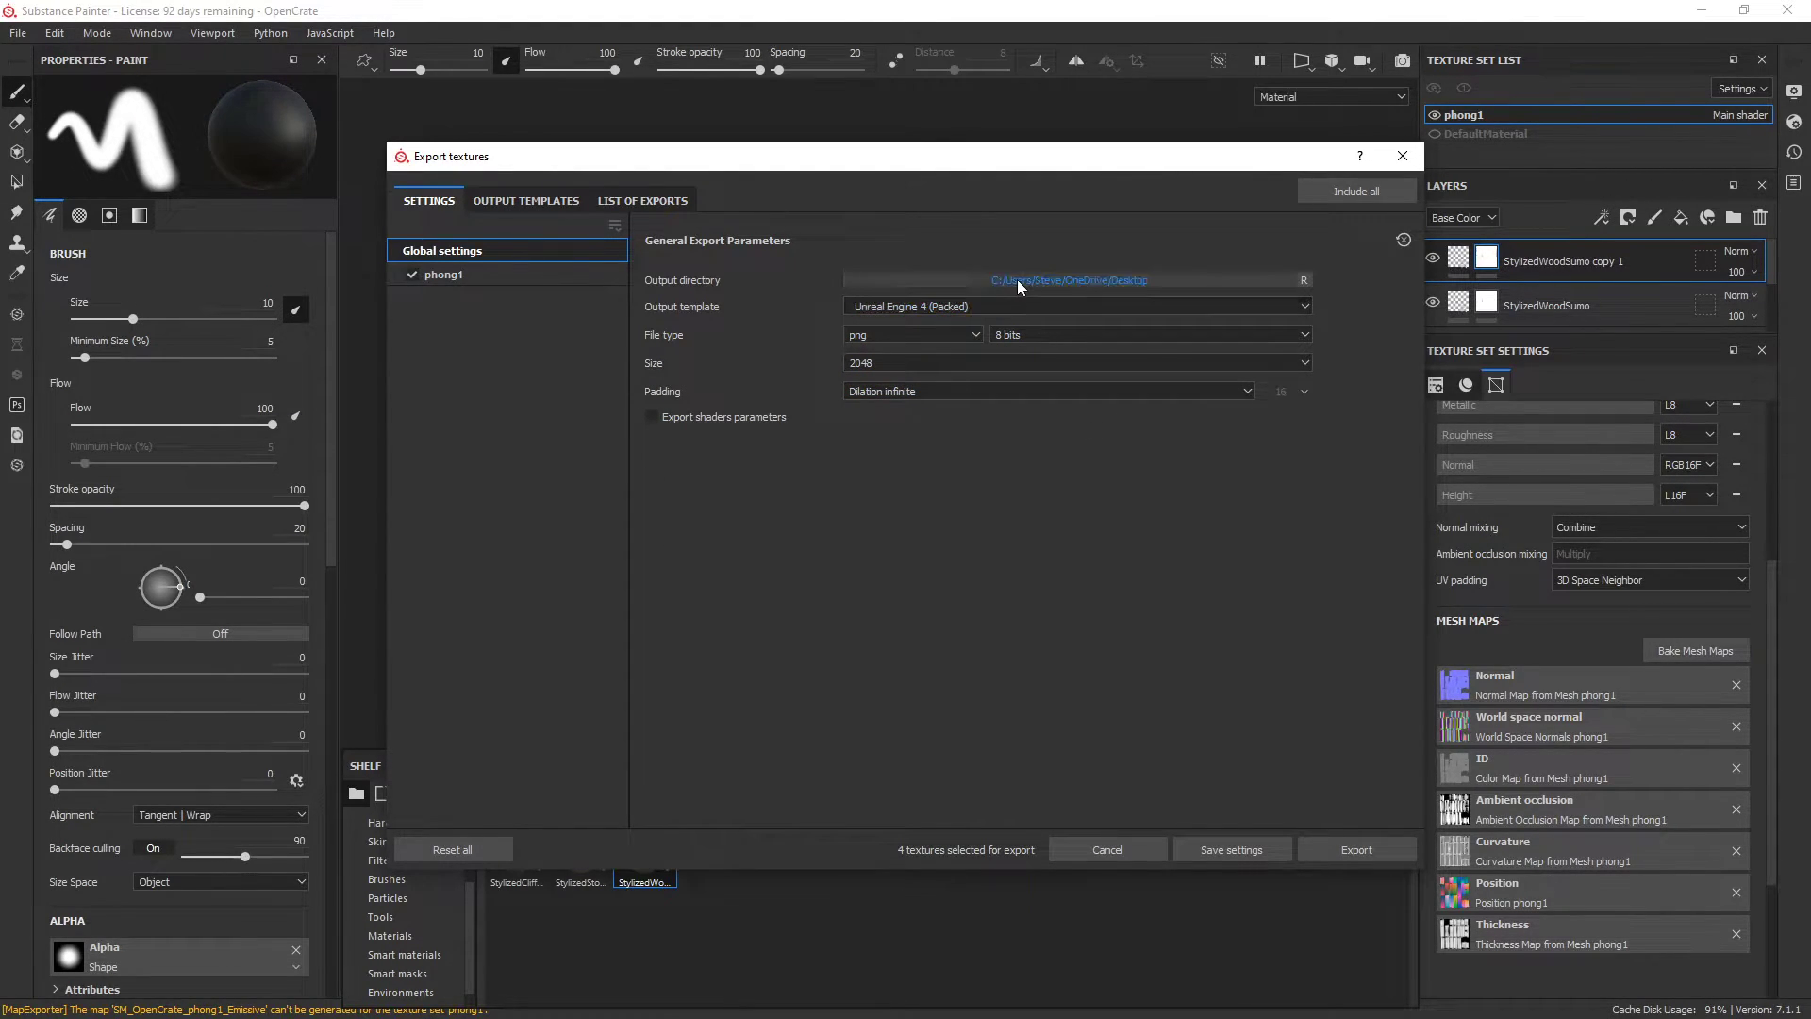
{"action": "left_click", "coordinate": [1356, 848]}
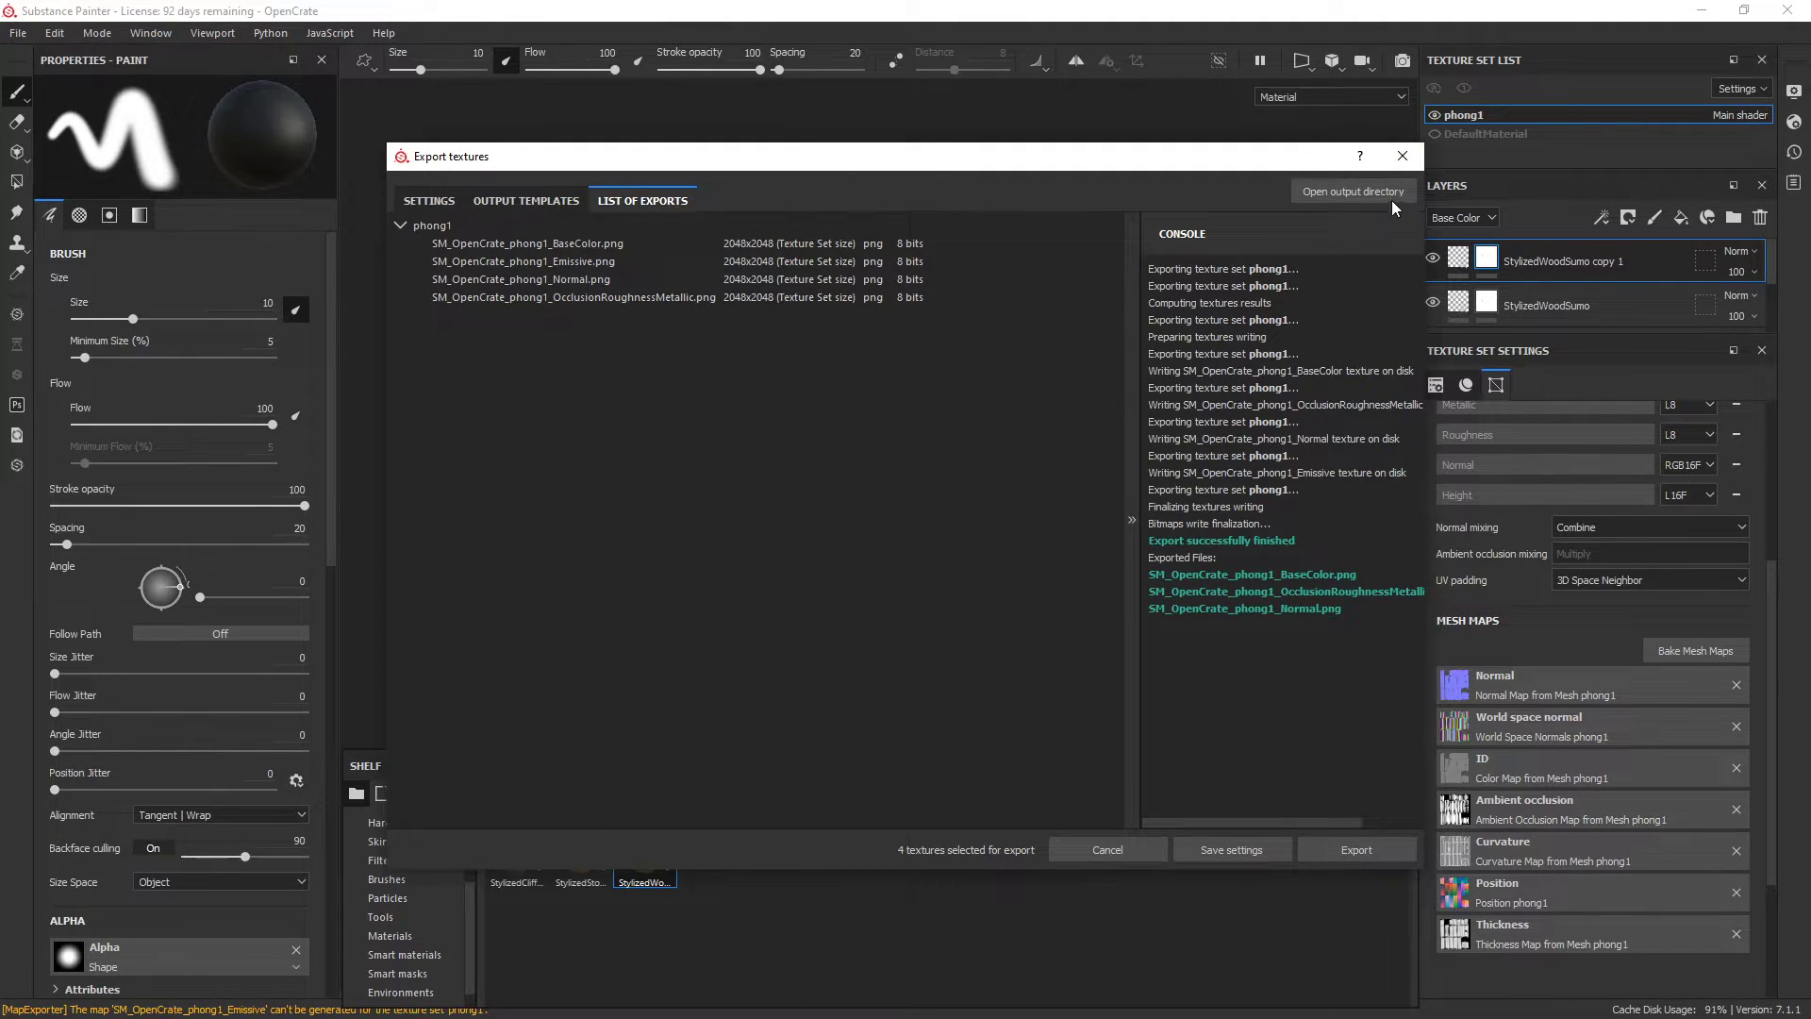
Step: Close the export window and import SM_OpenCrate_phong1_Normal.png as a texture into project 'OpenCrate'
{"action": "left_click", "coordinate": [1401, 155]}
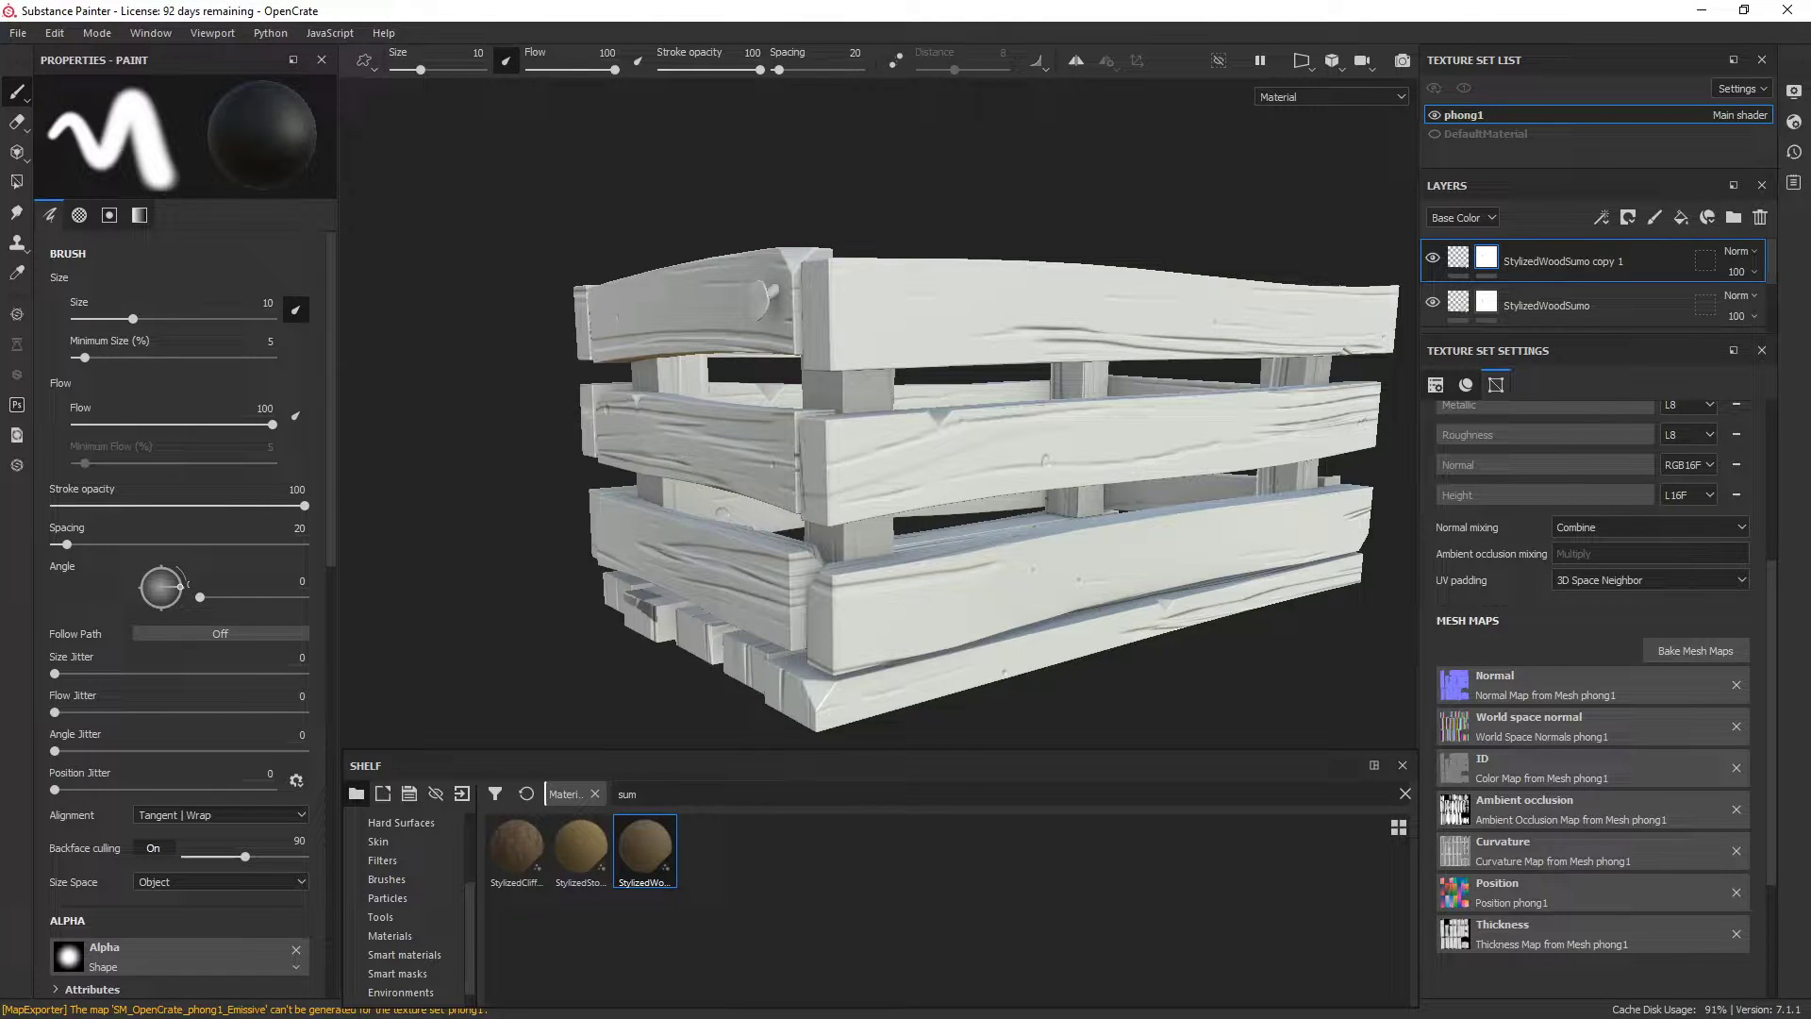
{"action": "left_click_drag", "start_coordinate": [1809, 811], "coordinate": [971, 809]}
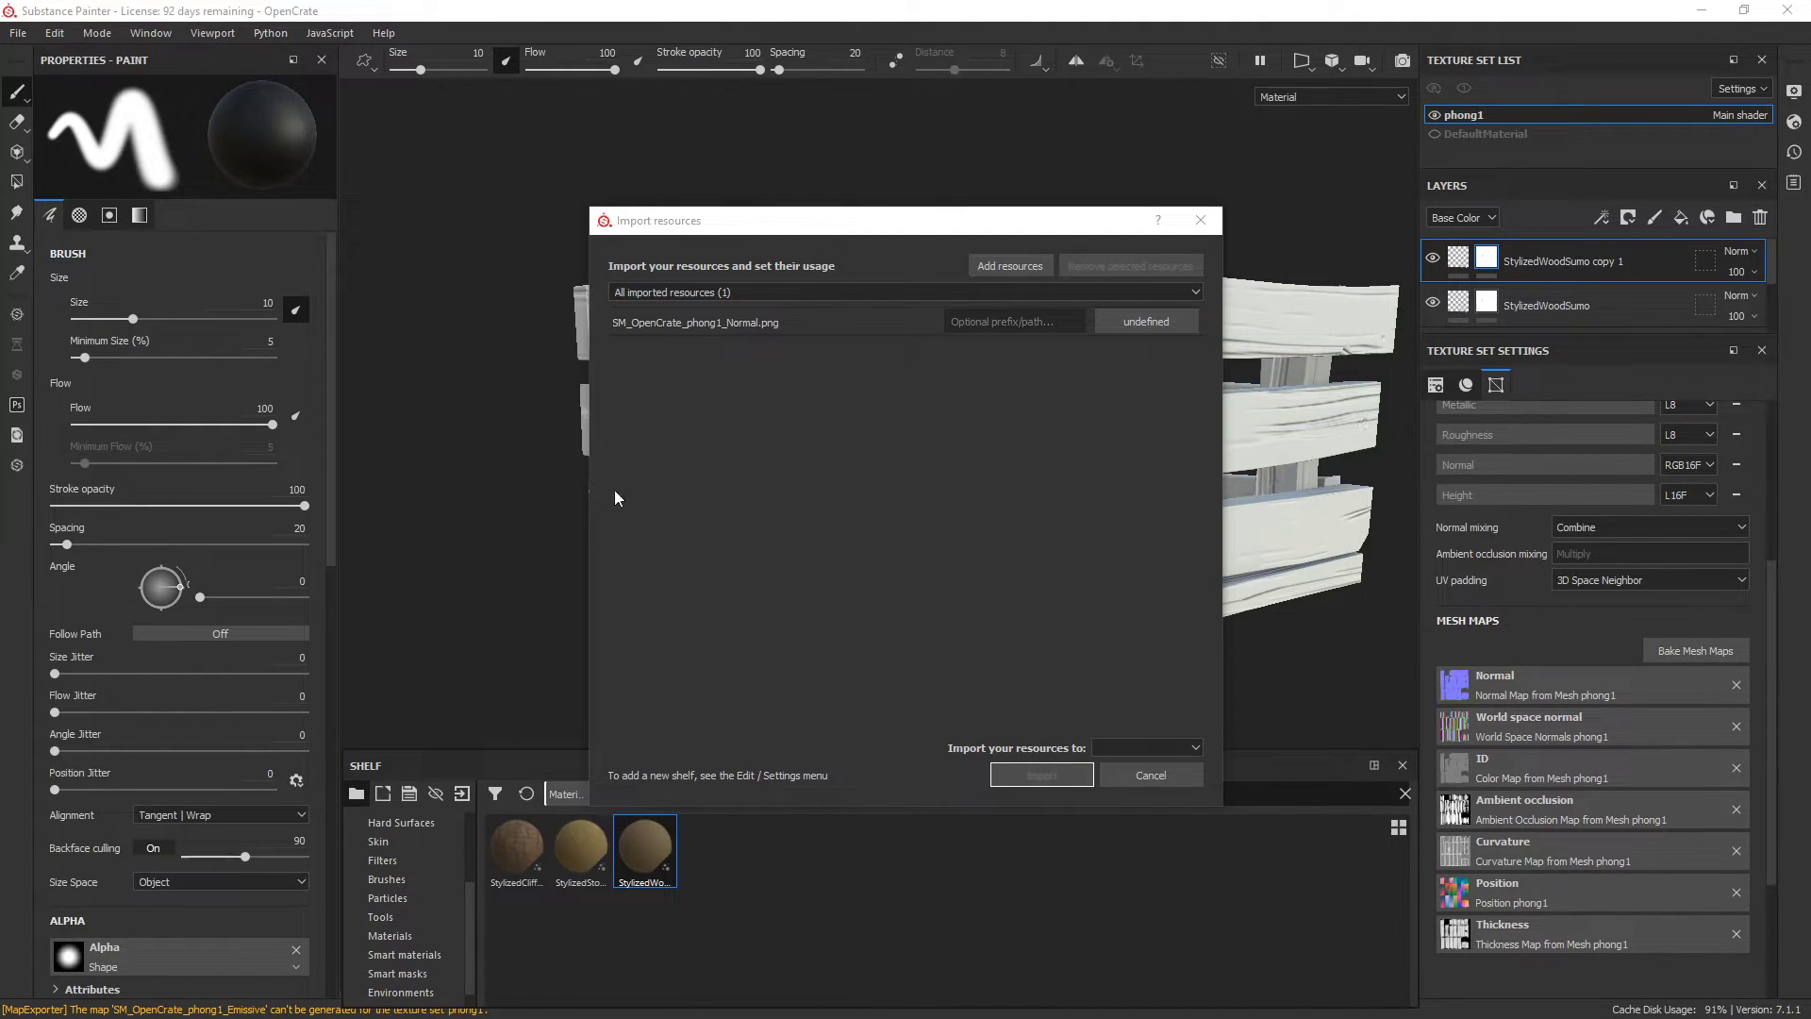
{"action": "left_click", "coordinate": [1158, 325]}
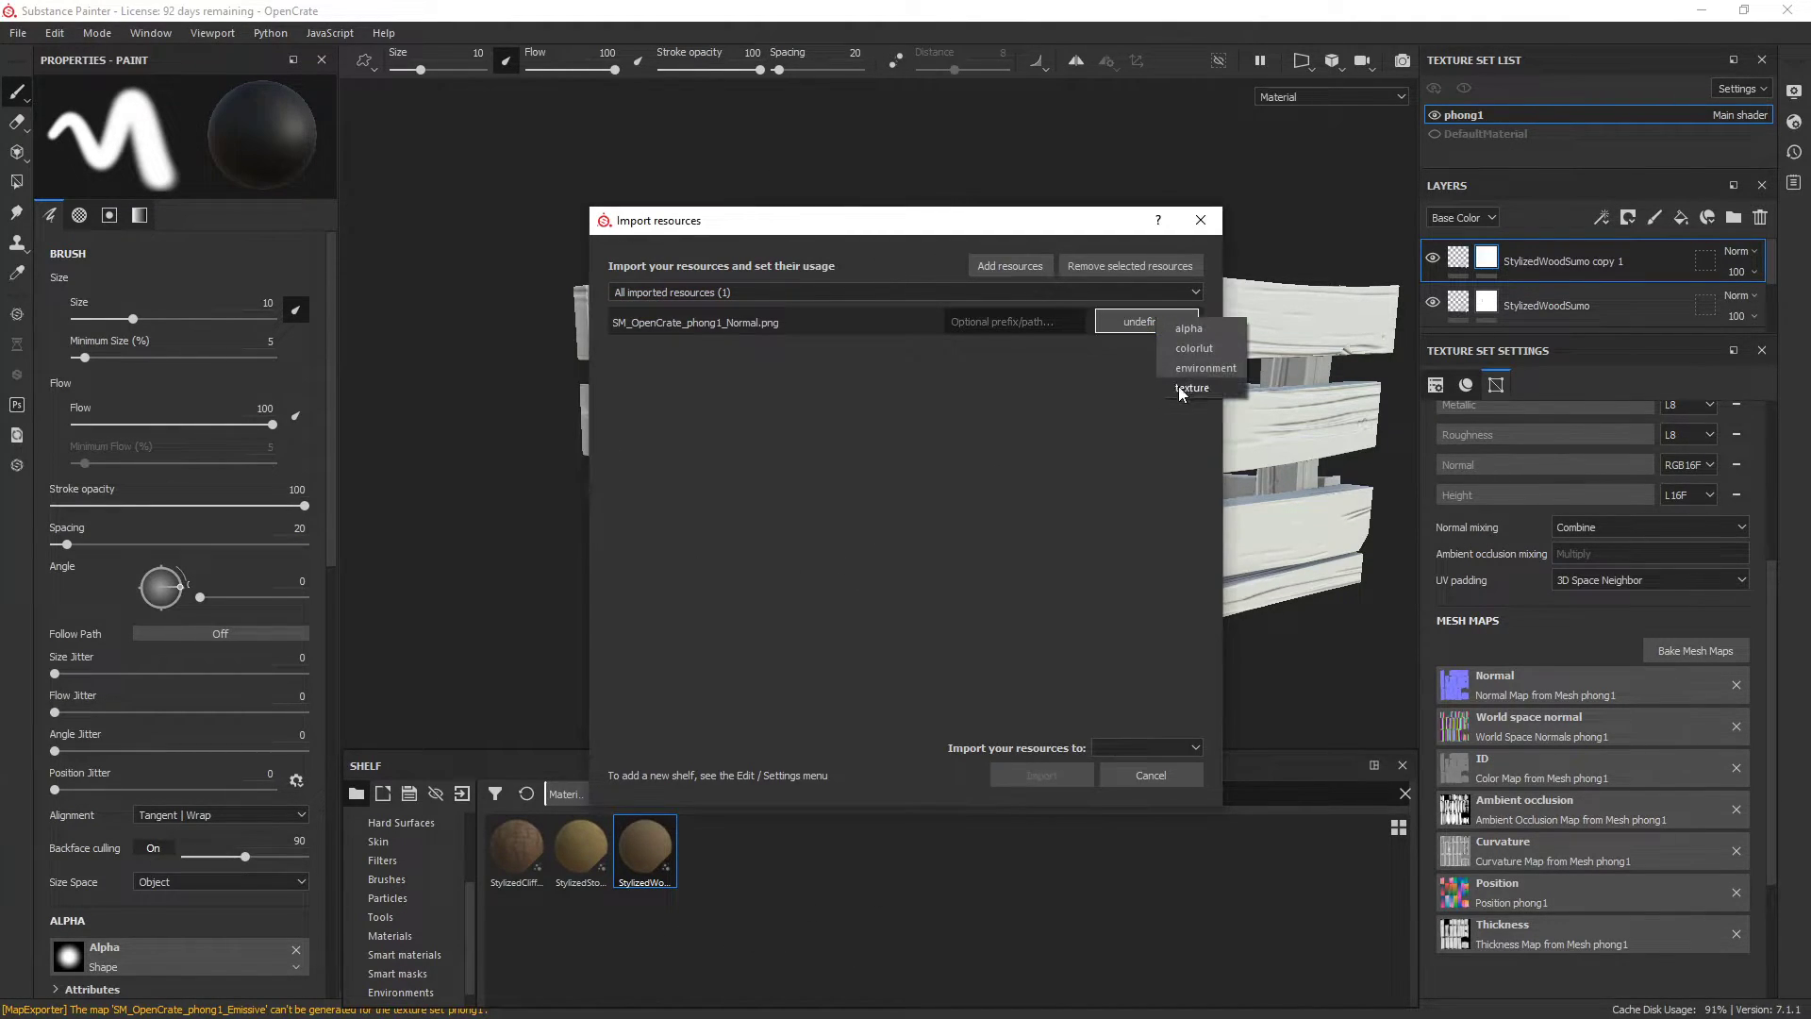
{"action": "left_click", "coordinate": [1186, 391]}
{"action": "left_click", "coordinate": [1160, 745]}
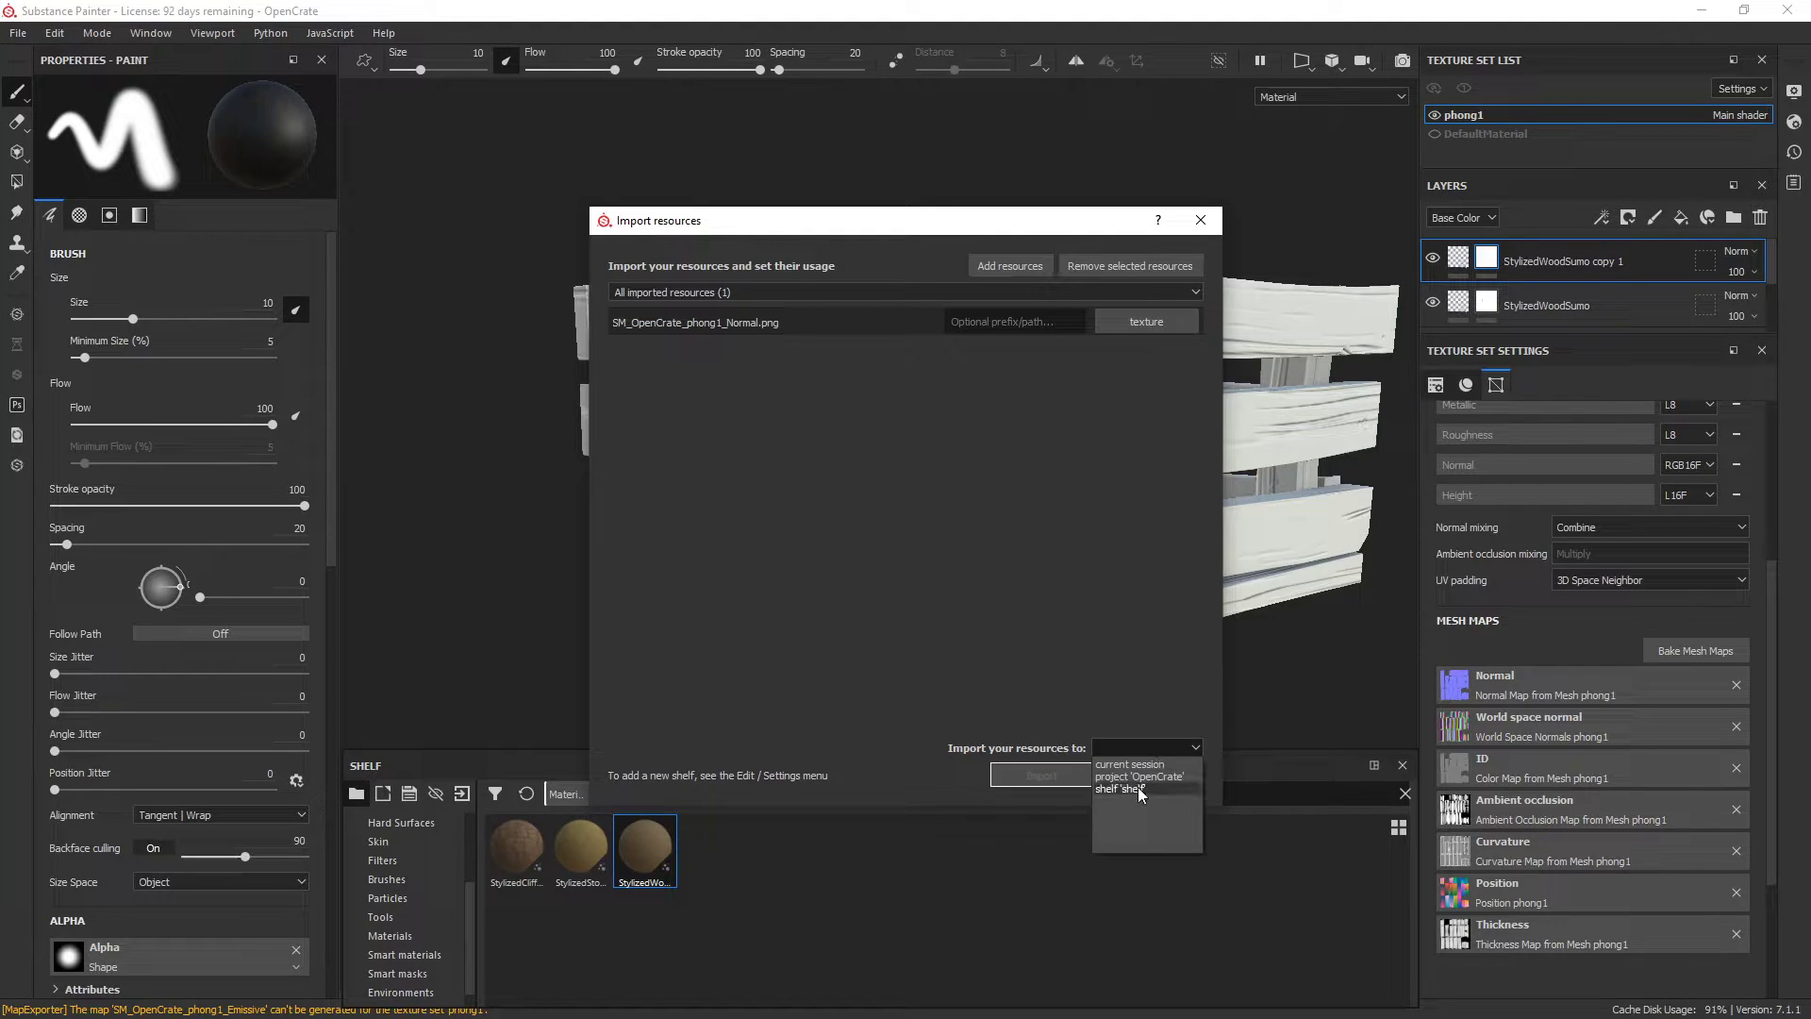
{"action": "left_click", "coordinate": [1146, 776]}
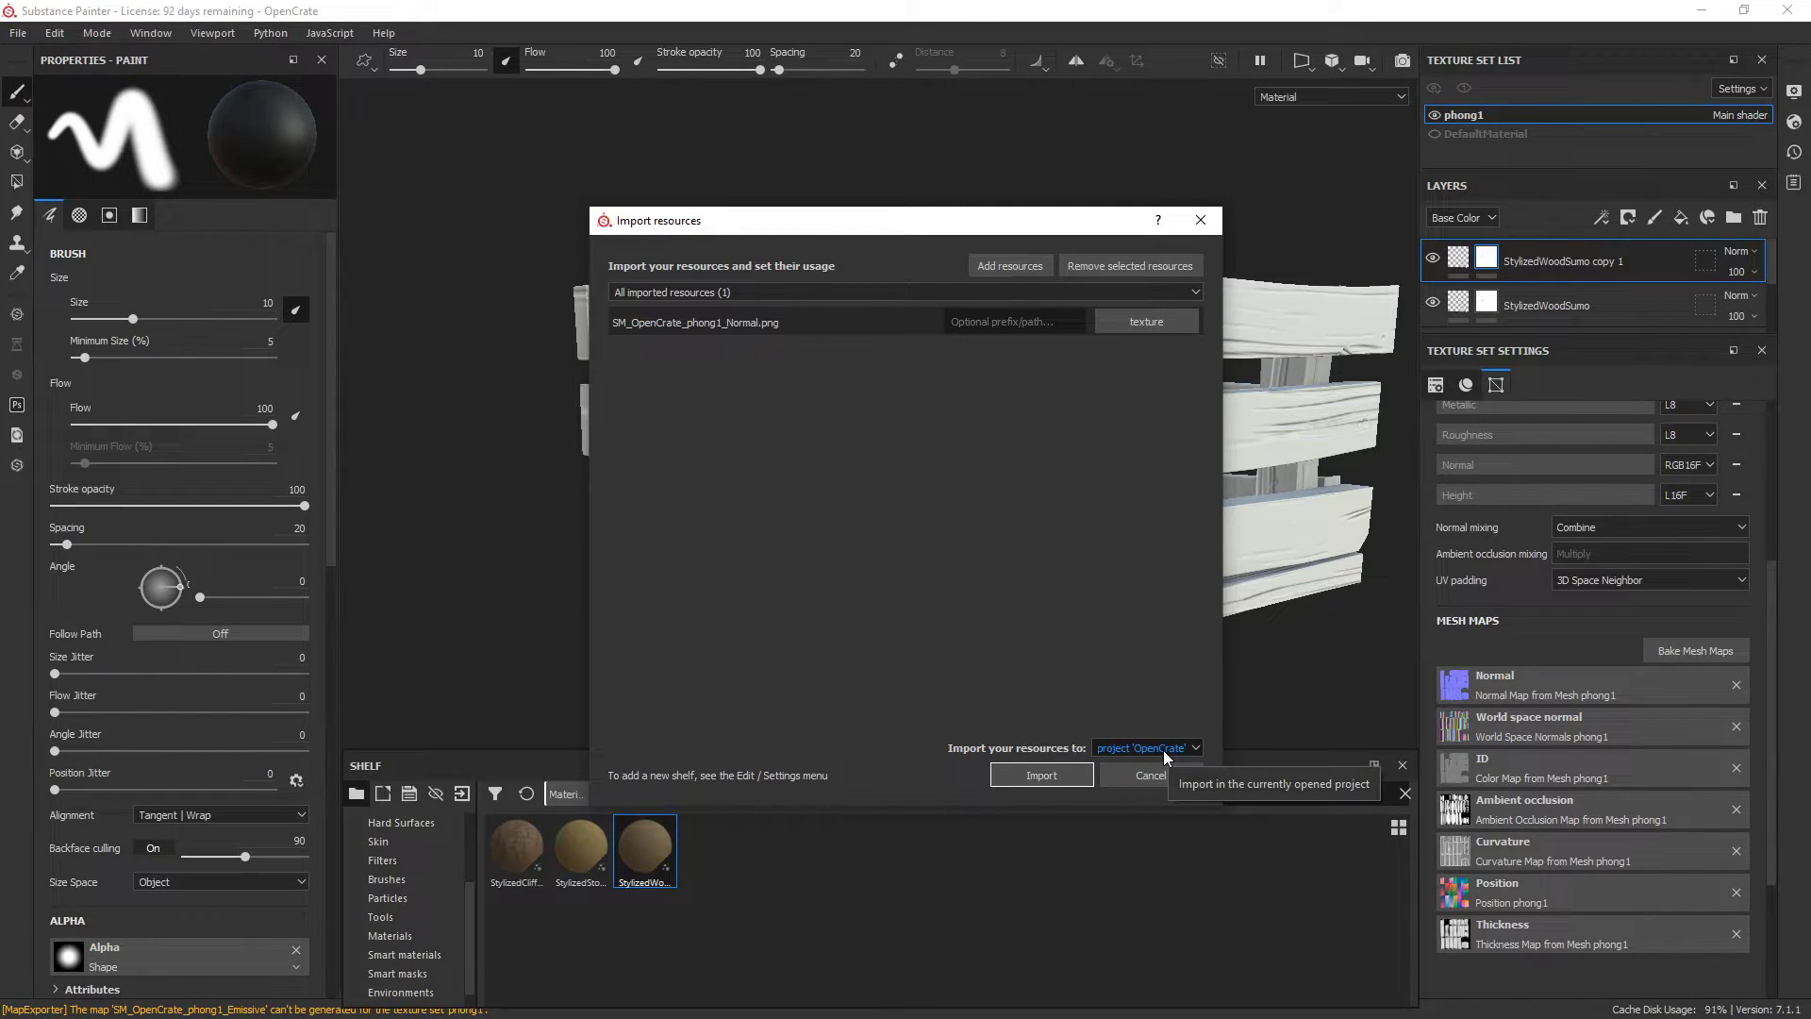
{"action": "left_click", "coordinate": [1087, 776]}
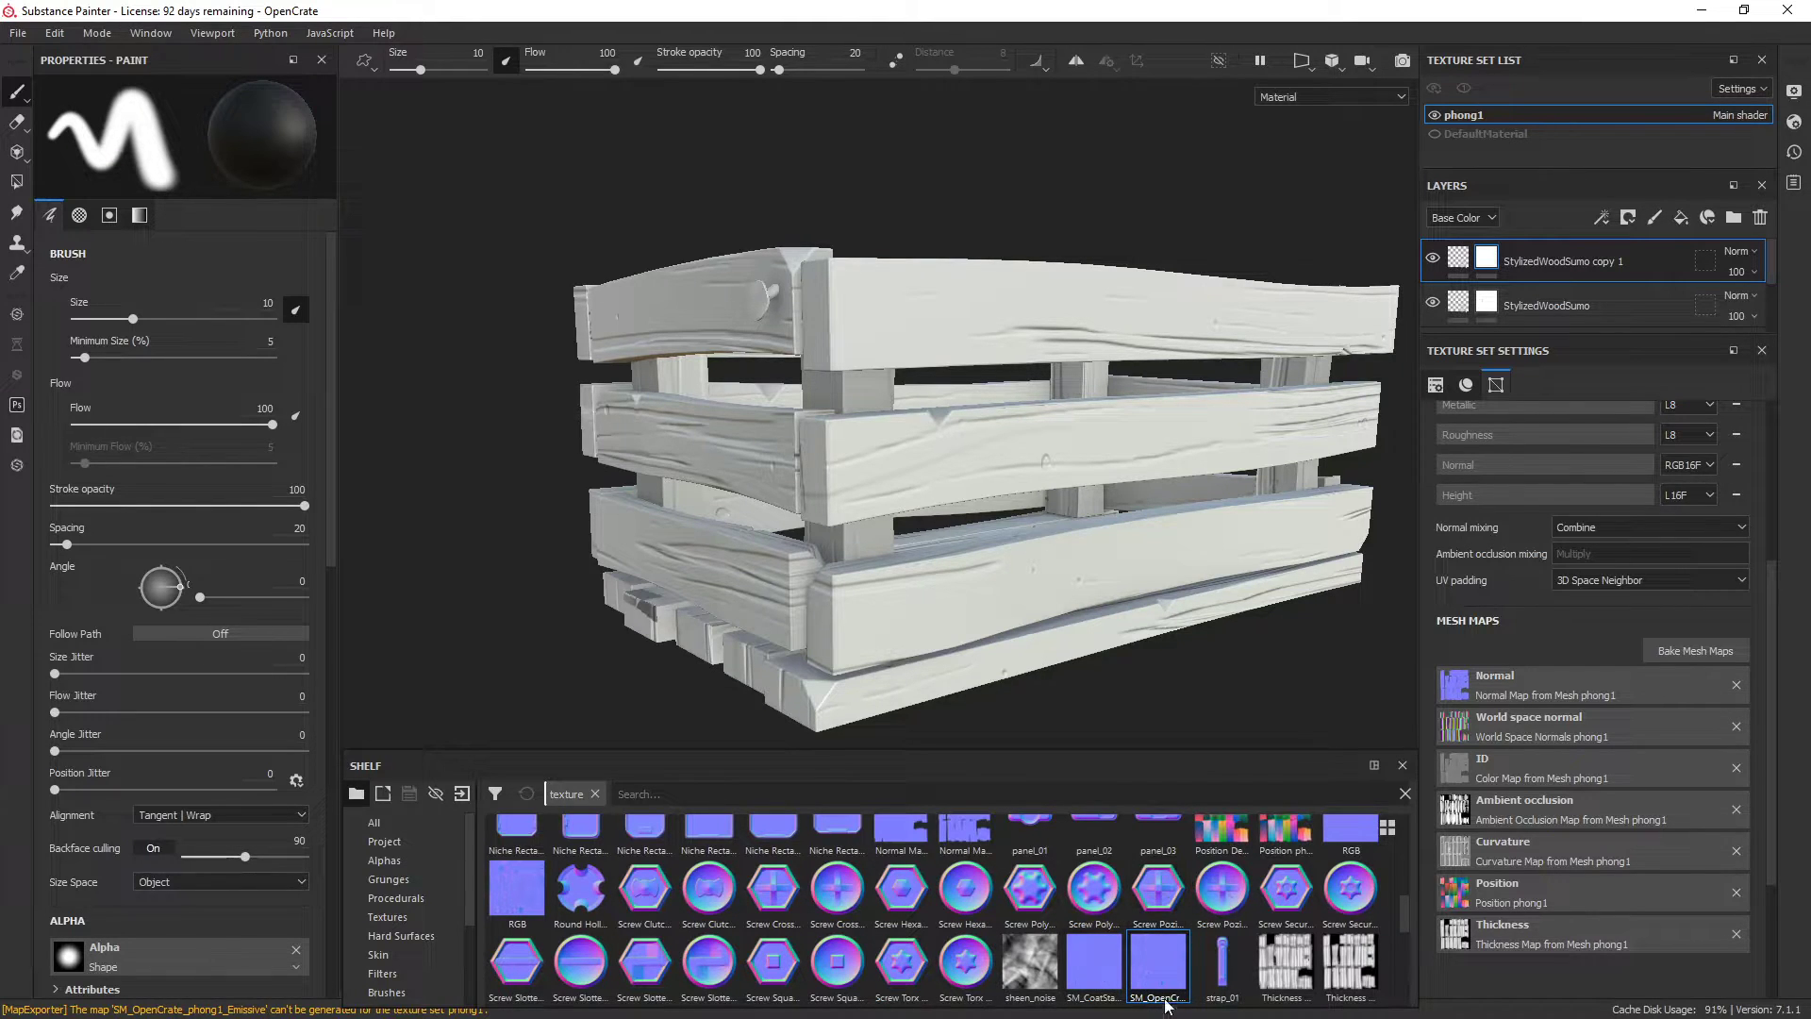
Step: Hide both StylizedWoodSumo layers and assign the imported SM_OpenCrate_phong1_Normal texture as the Normal mesh map
{"action": "mouse_move", "coordinate": [1167, 977]}
{"action": "left_mouse_down"}
{"action": "mouse_move", "coordinate": [1443, 754]}
{"action": "mouse_move", "coordinate": [1487, 685]}
{"action": "mouse_move", "coordinate": [1403, 773]}
{"action": "mouse_move", "coordinate": [1161, 945]}
{"action": "left_mouse_up"}
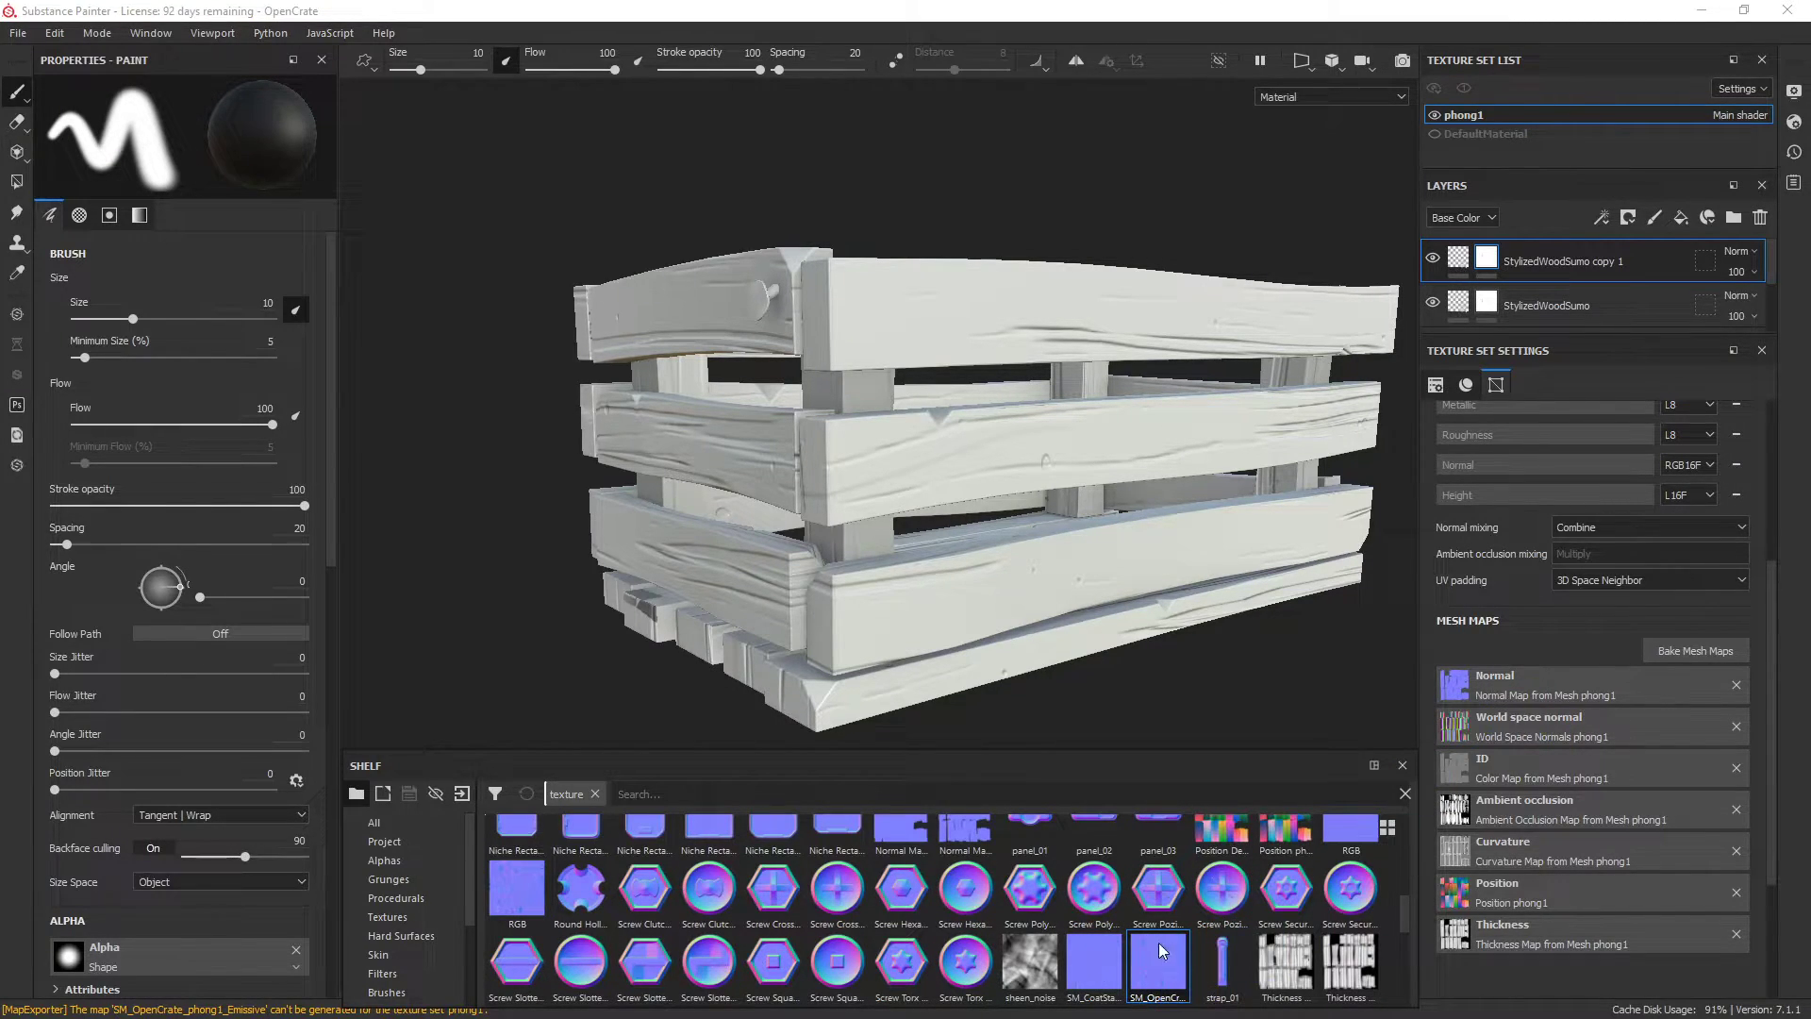
{"action": "left_click", "coordinate": [1432, 257]}
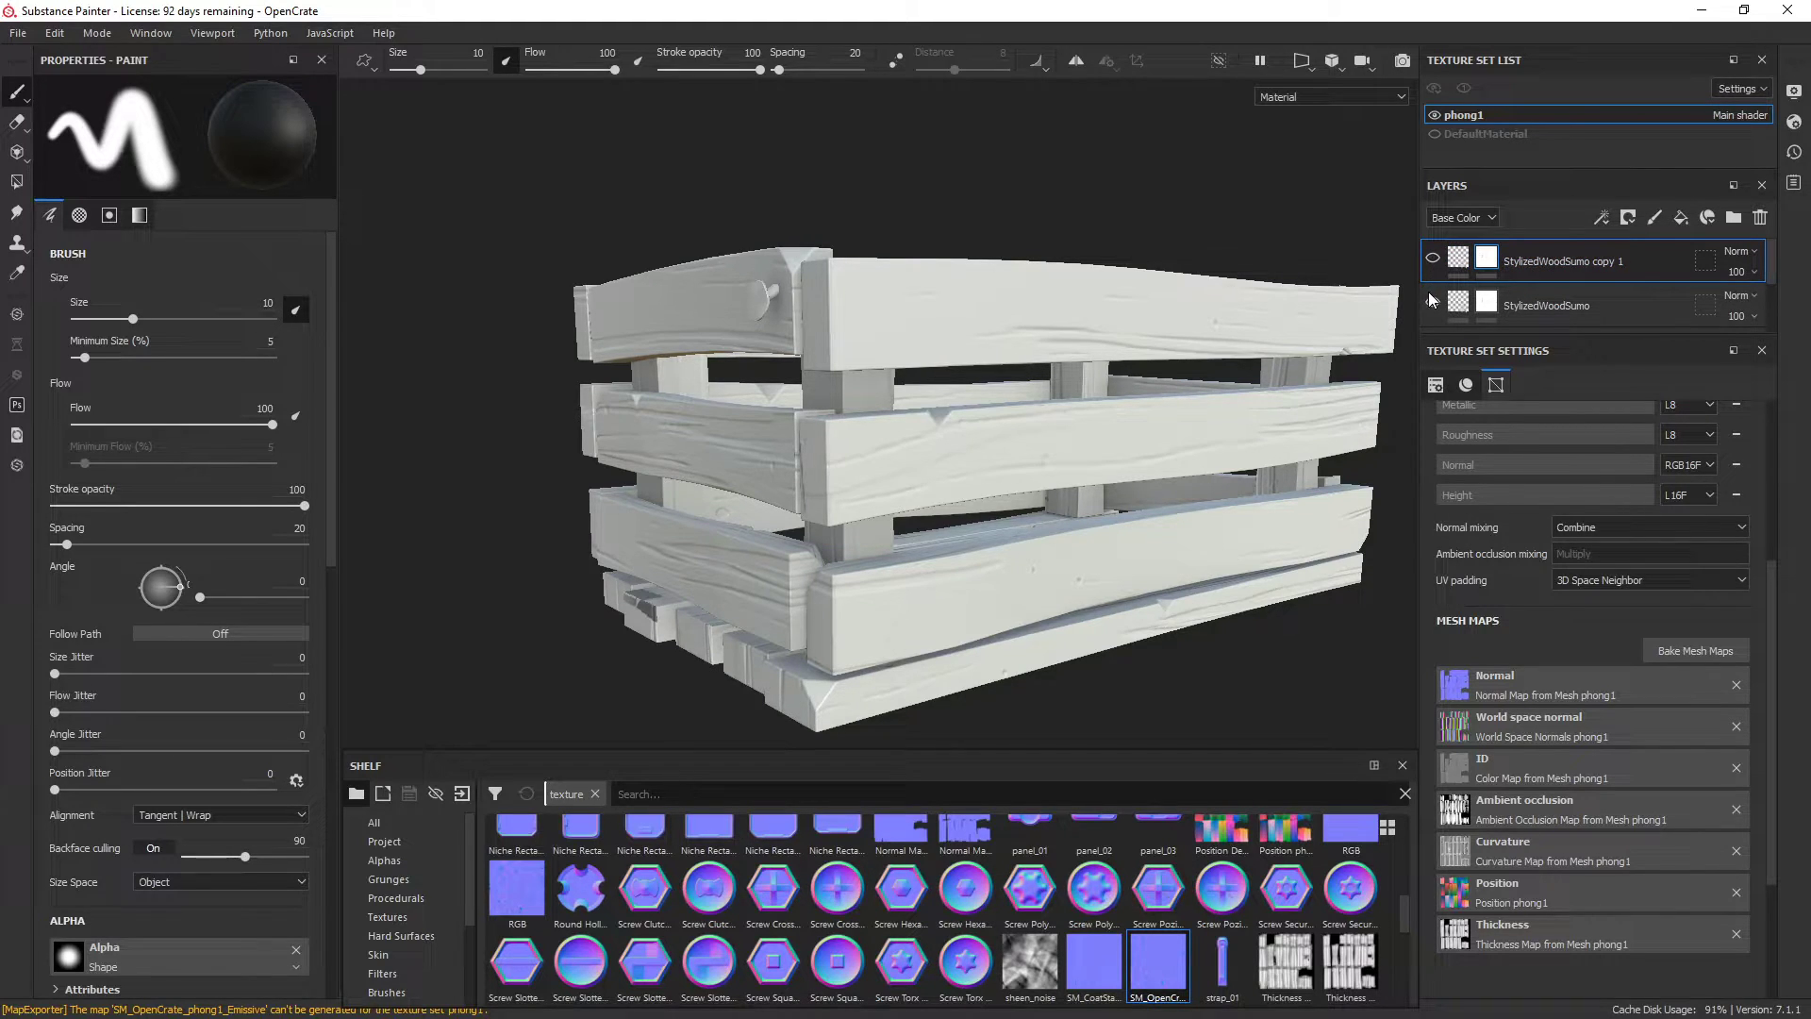
{"action": "left_click", "coordinate": [1432, 302]}
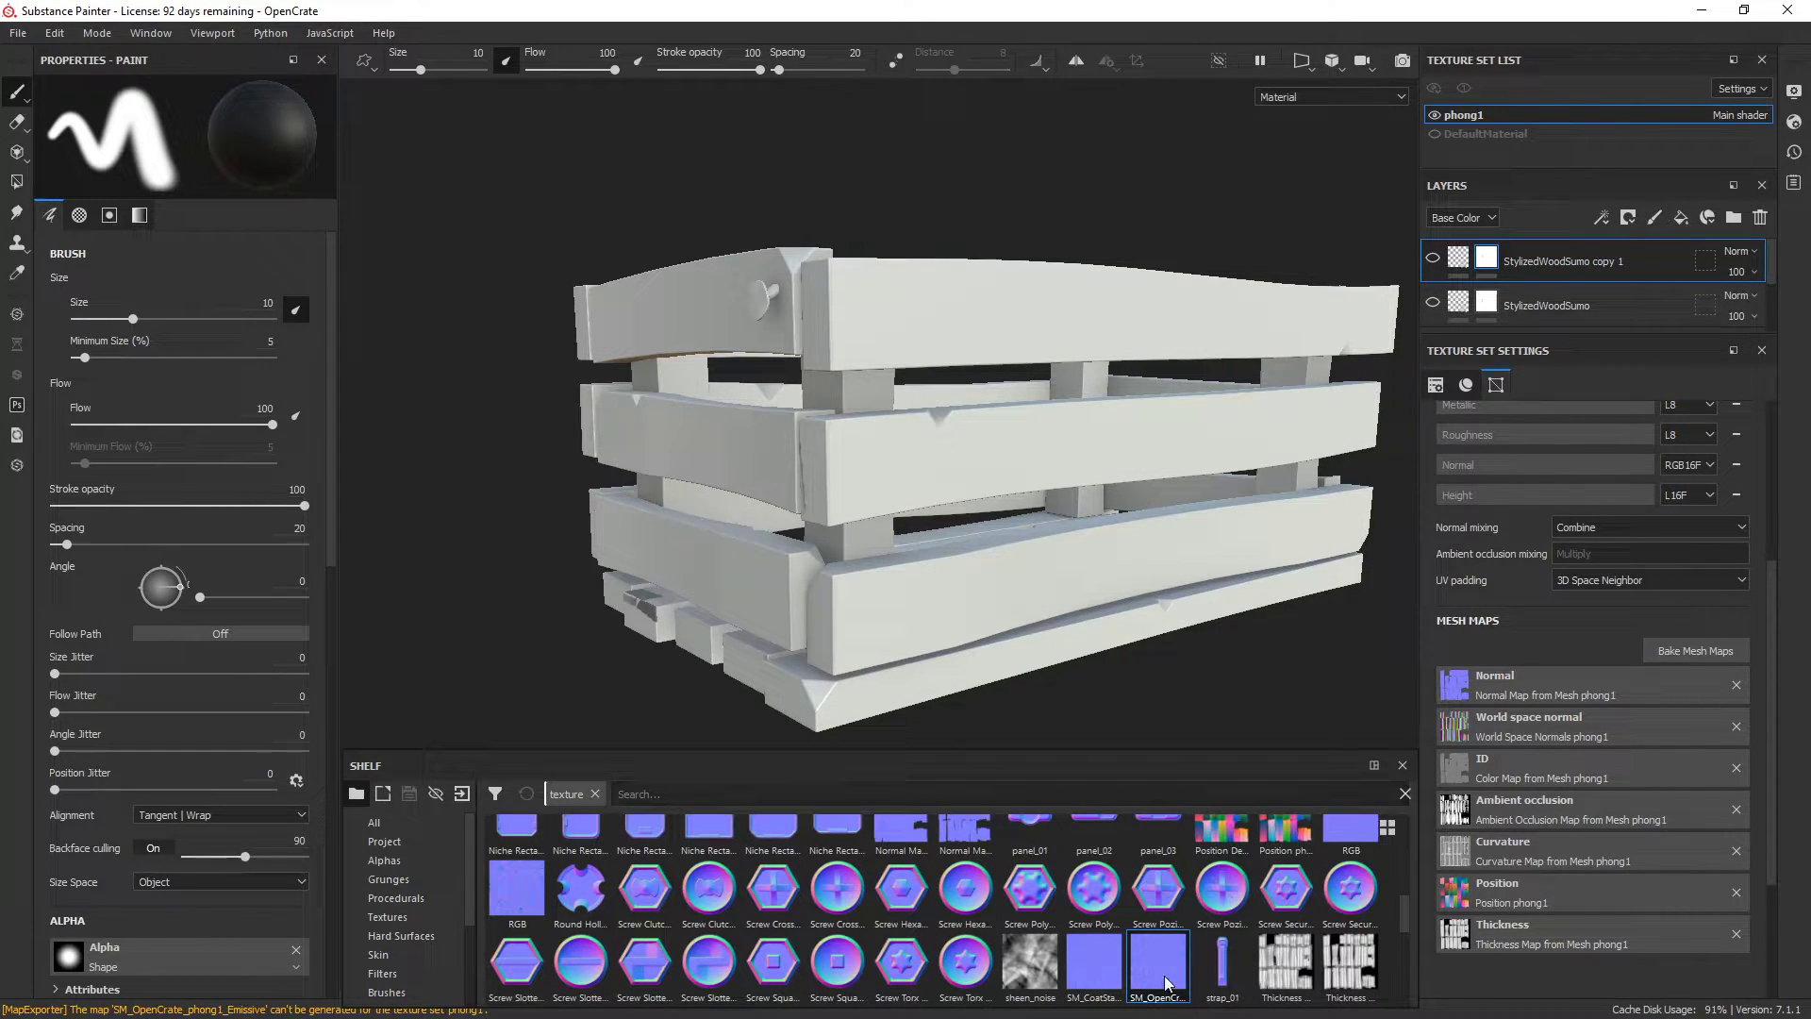
{"action": "left_click_drag", "start_coordinate": [1164, 971], "coordinate": [1458, 679]}
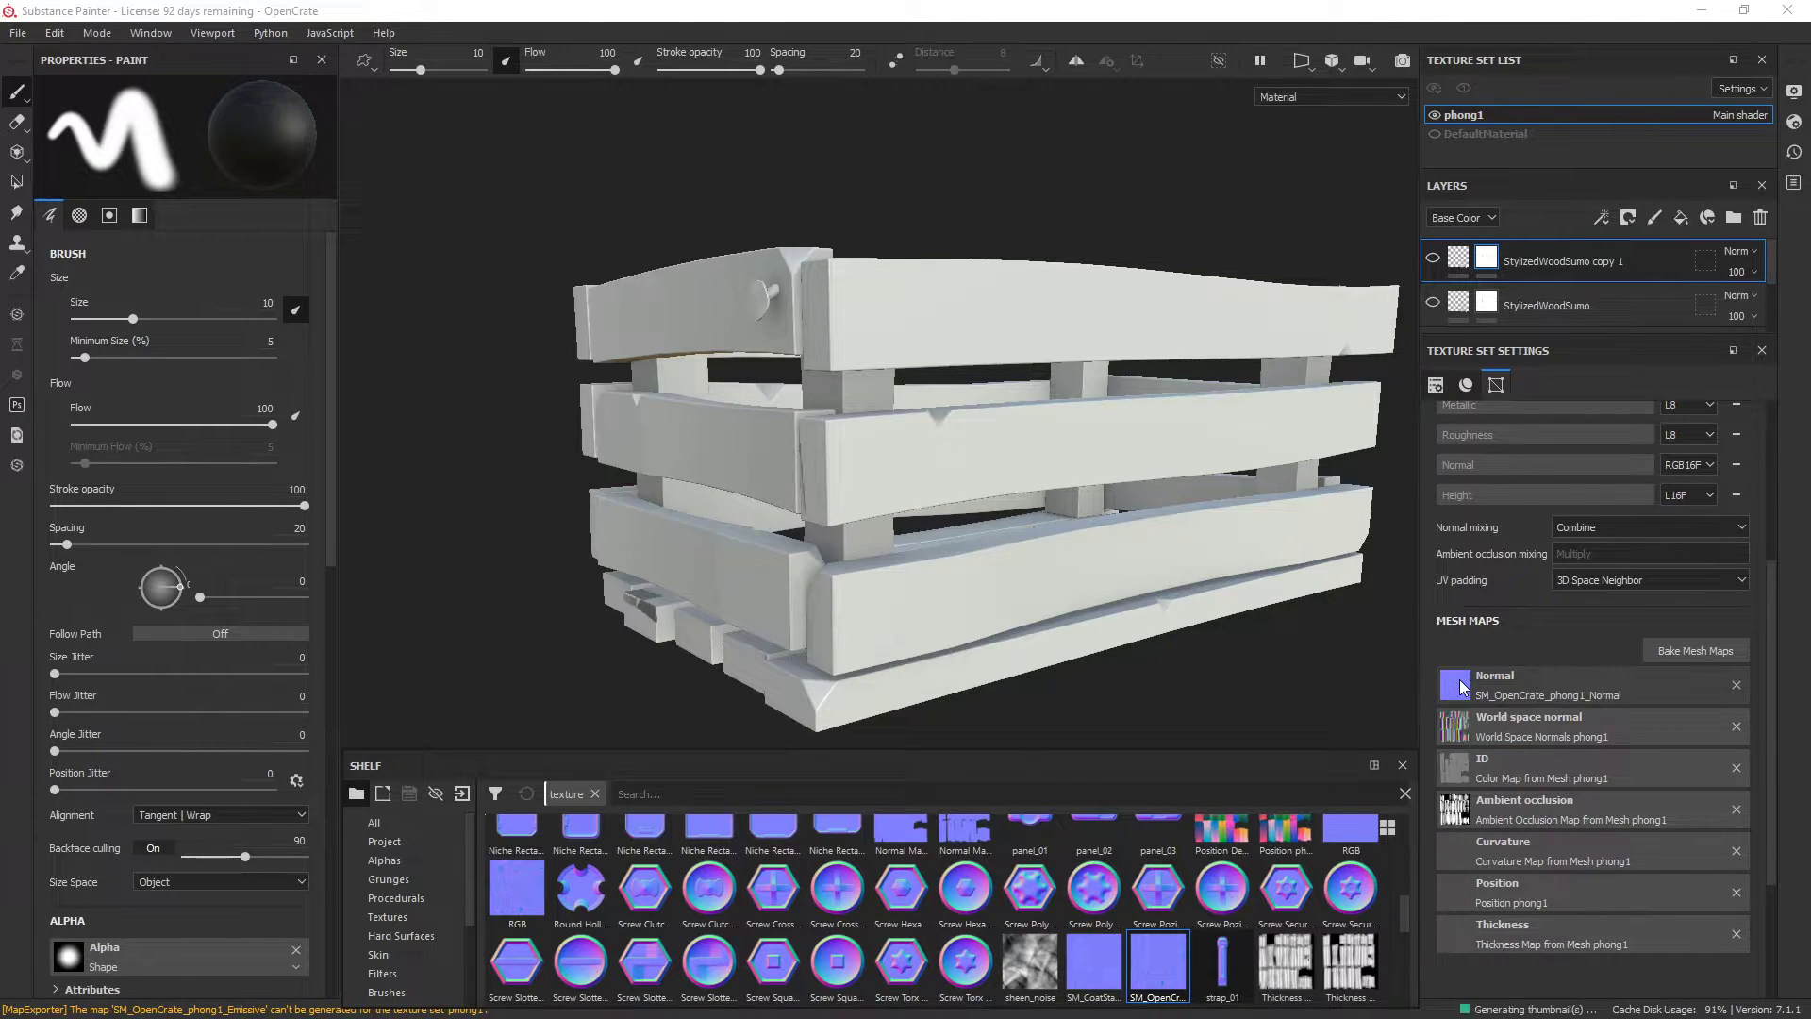
{"action": "left_click_drag", "start_coordinate": [1220, 634], "coordinate": [752, 594], "text": "alt"}
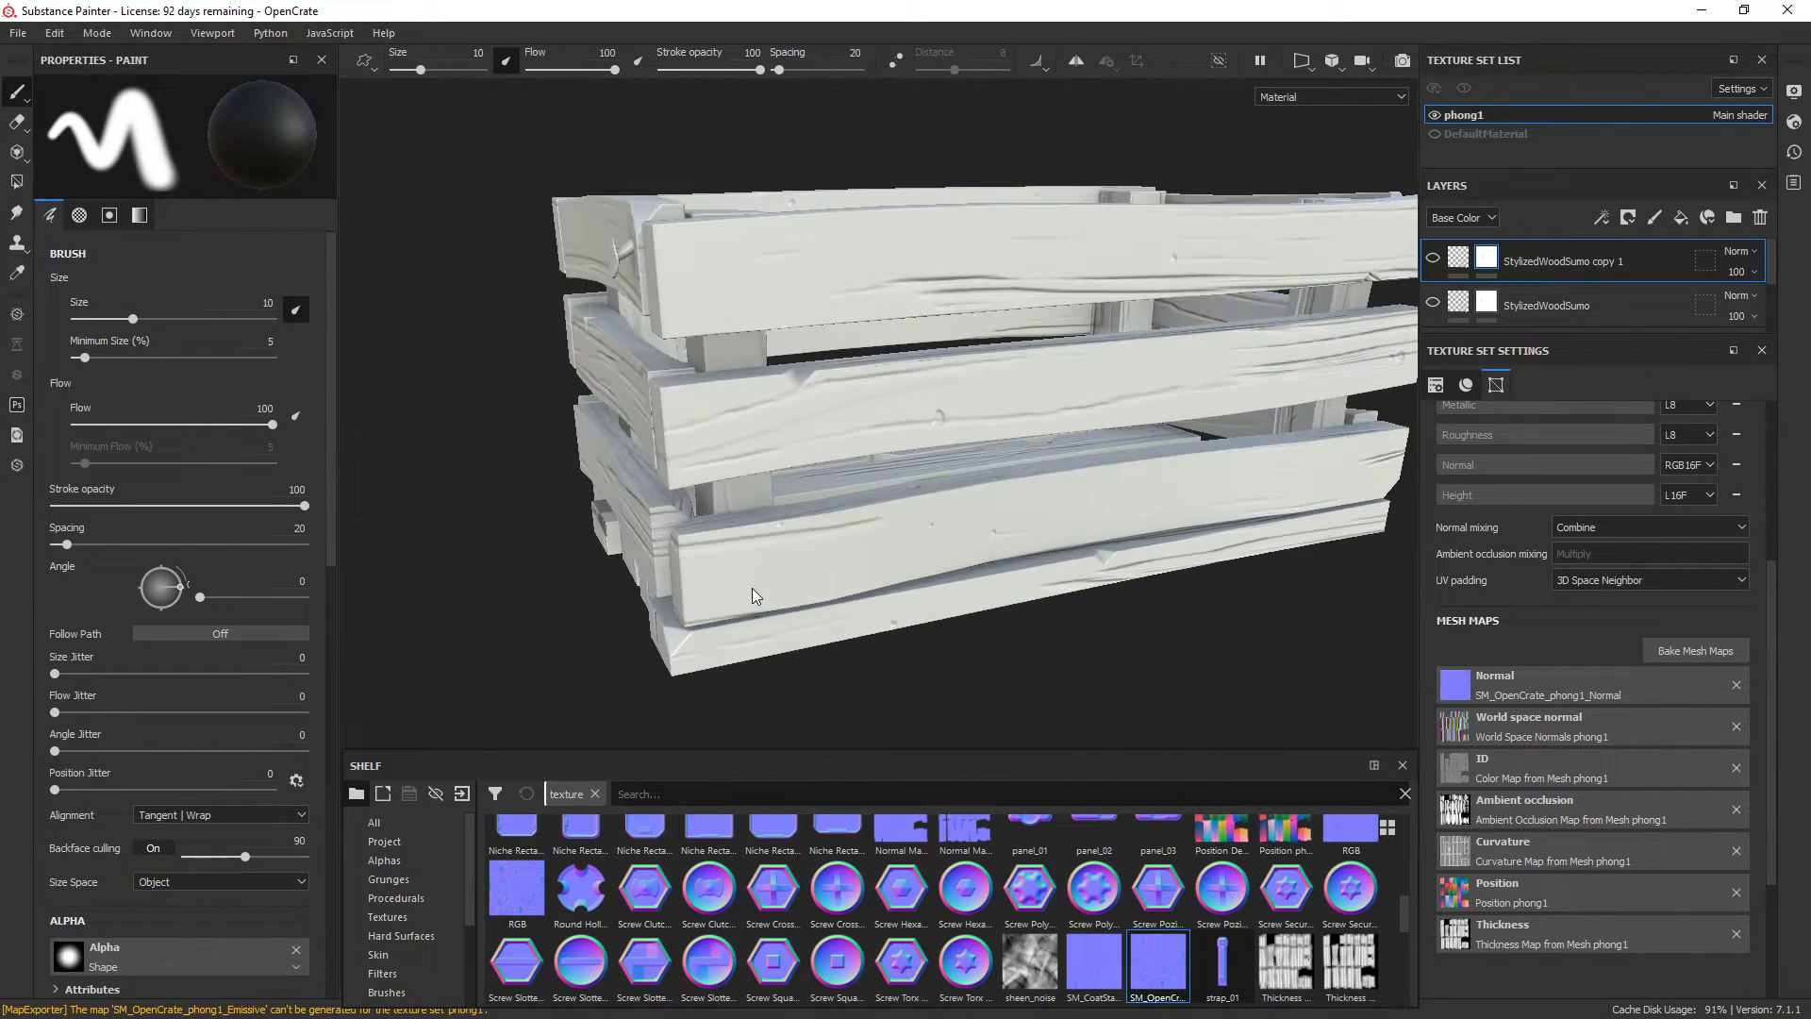
Step: Rebake all mesh maps except Normal at an output size of 2048
{"action": "left_click", "coordinate": [1688, 648]}
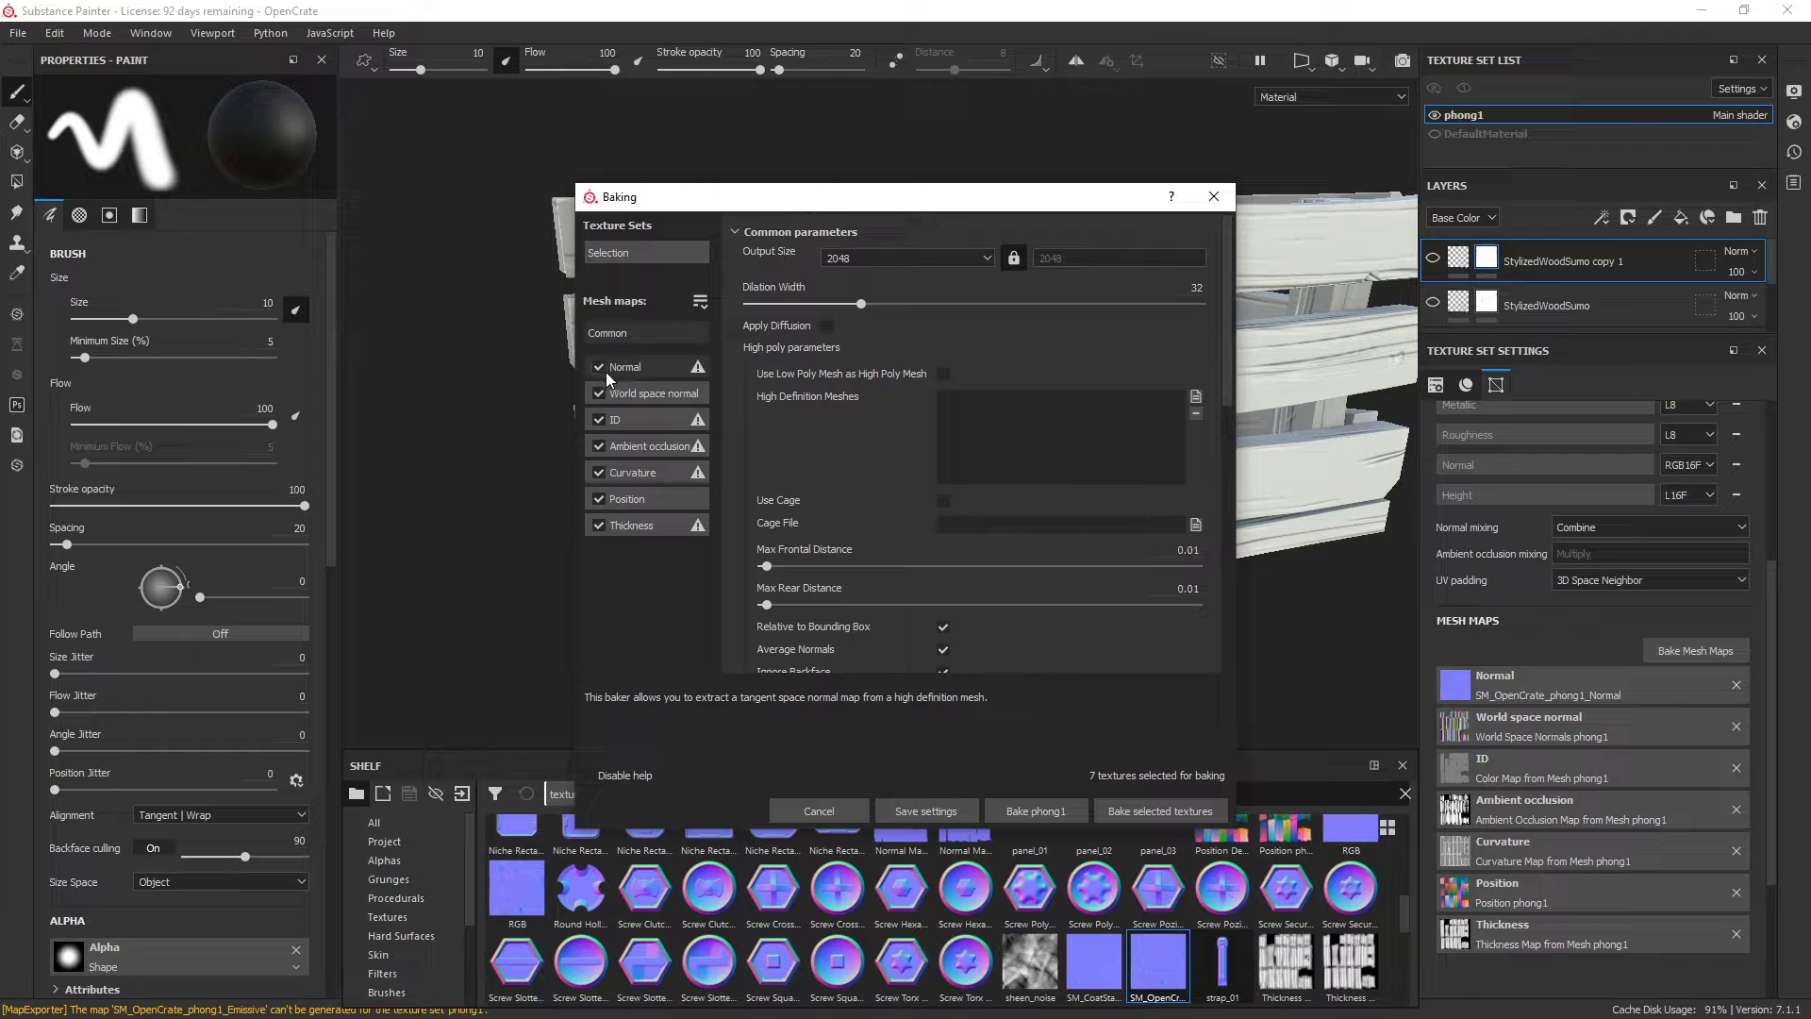
{"action": "left_click", "coordinate": [598, 367]}
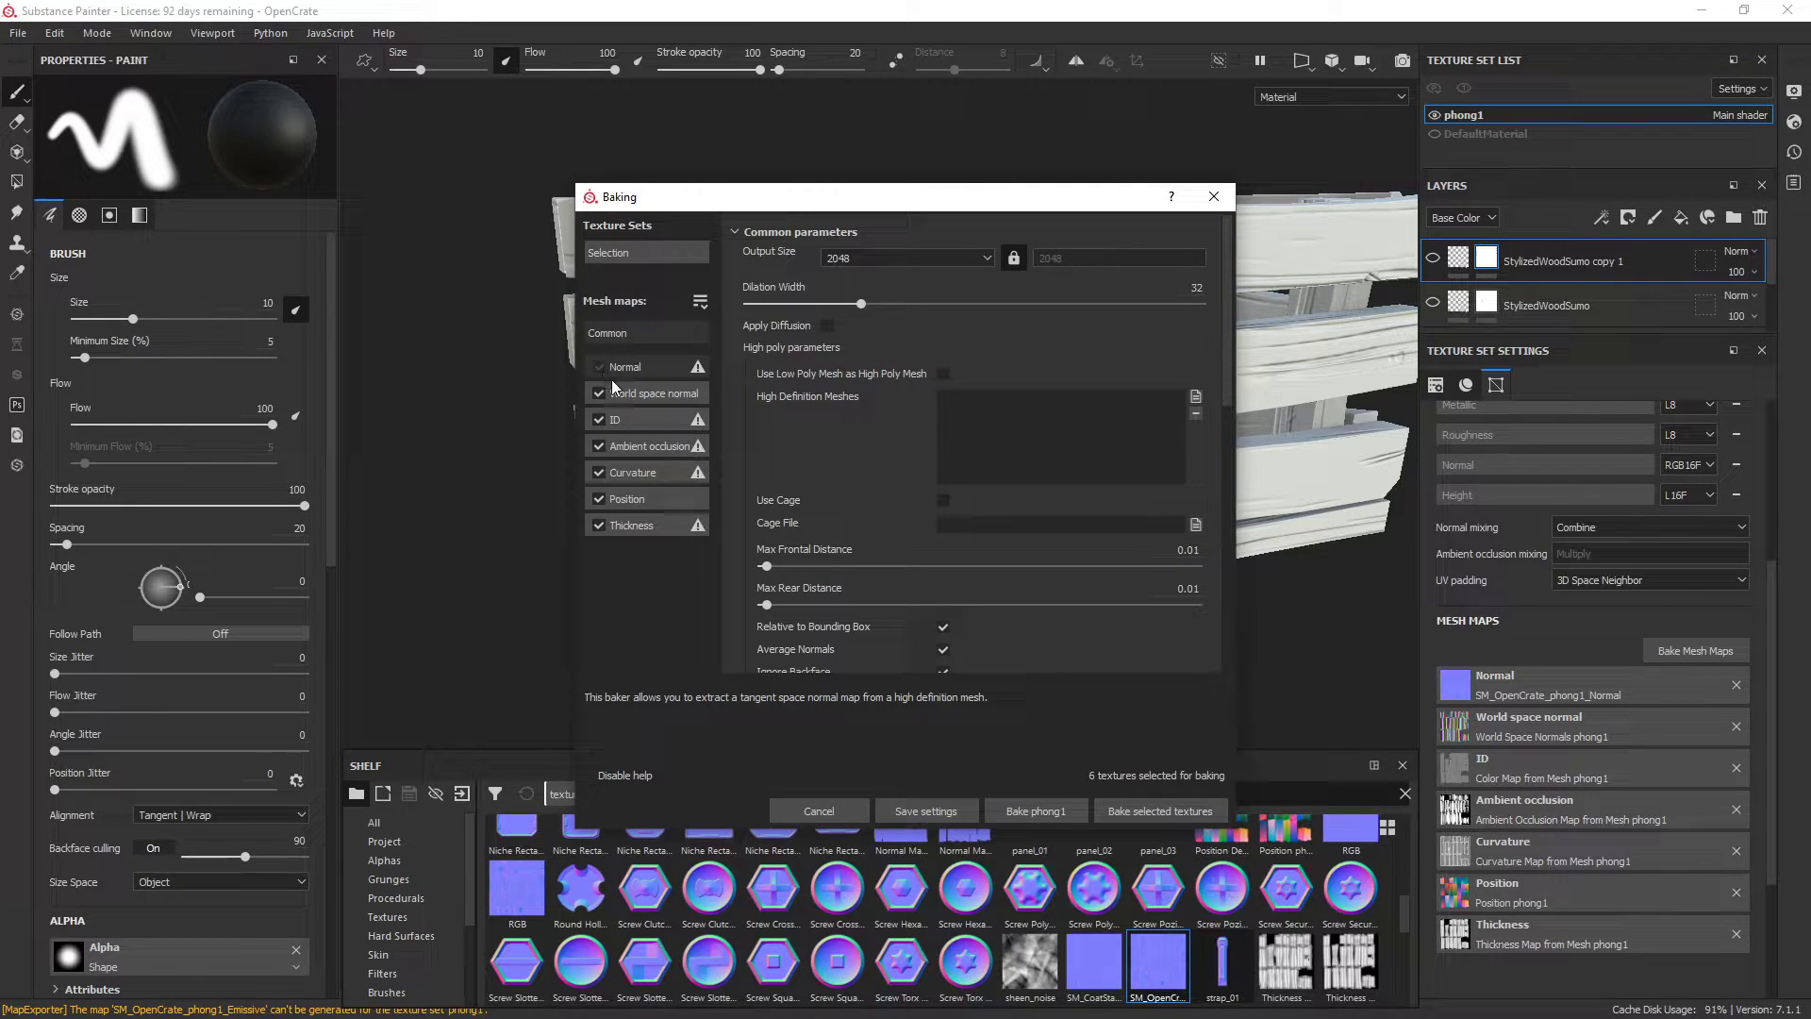
{"action": "left_click", "coordinate": [1160, 810]}
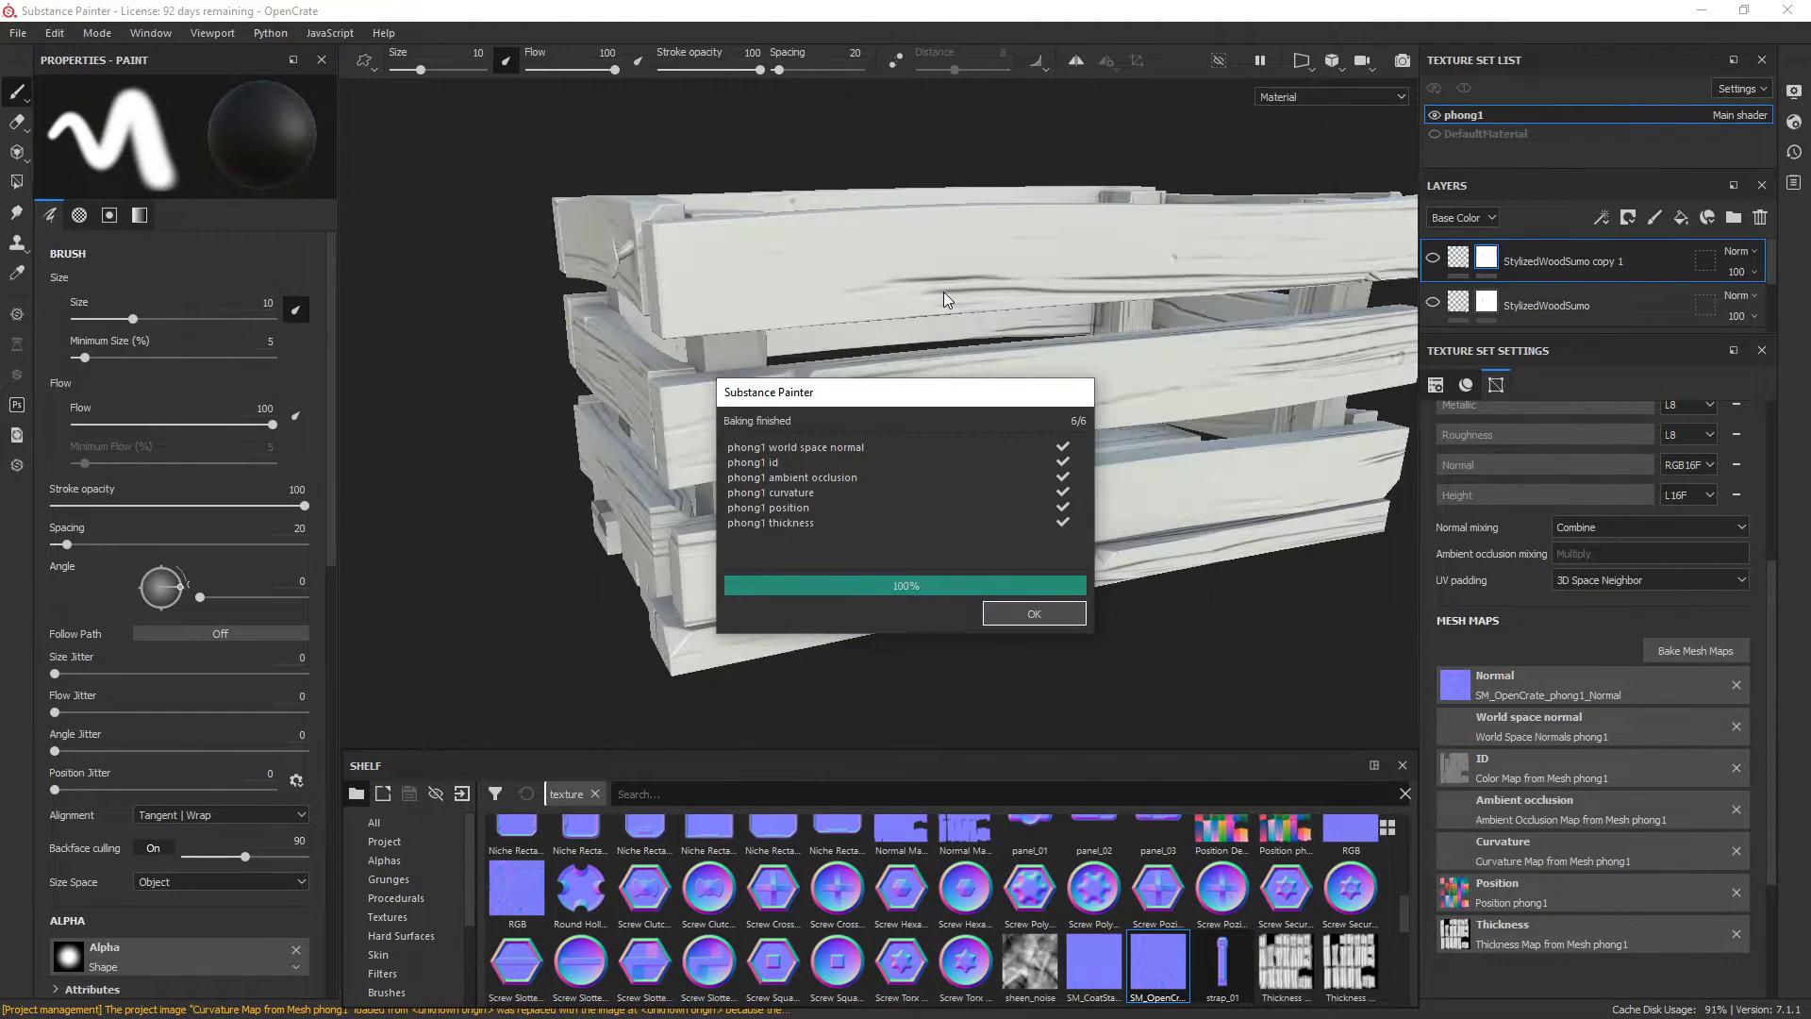
{"action": "left_click", "coordinate": [1034, 614]}
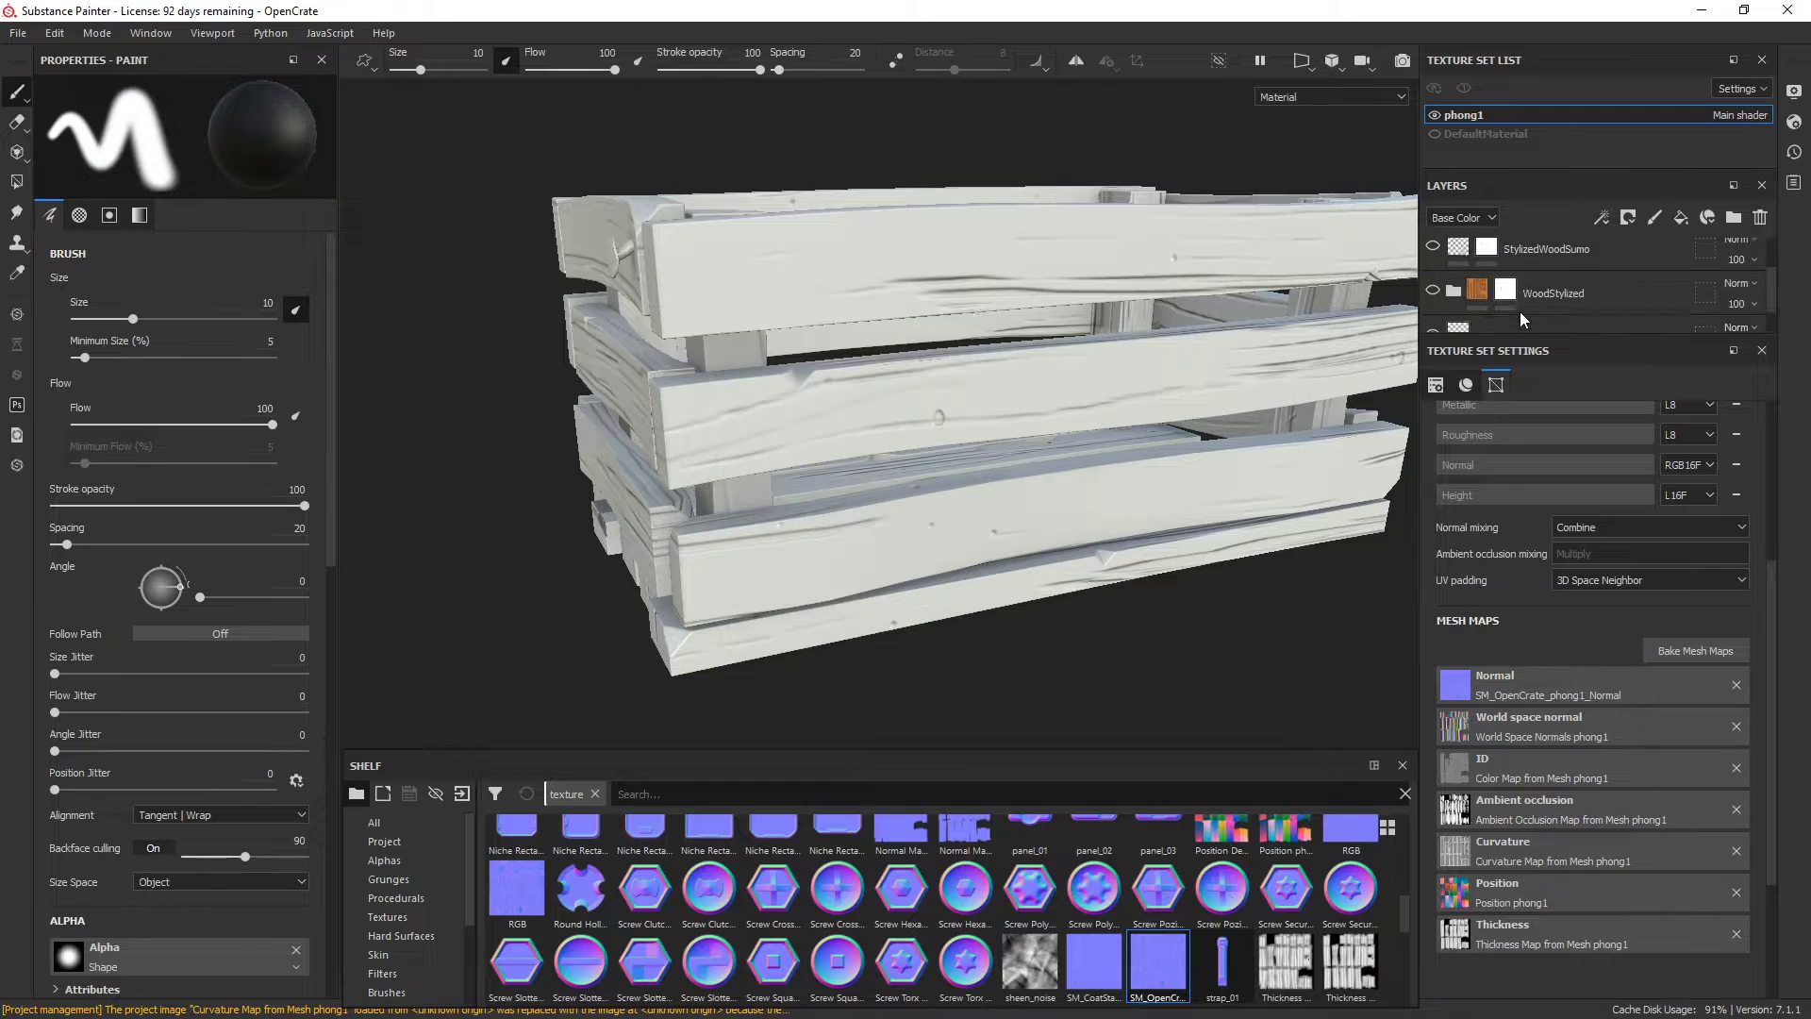
Step: Show the WoodStylized folder and inspect the wood grain on the crate's planks up close
{"action": "left_click", "coordinate": [1431, 254]}
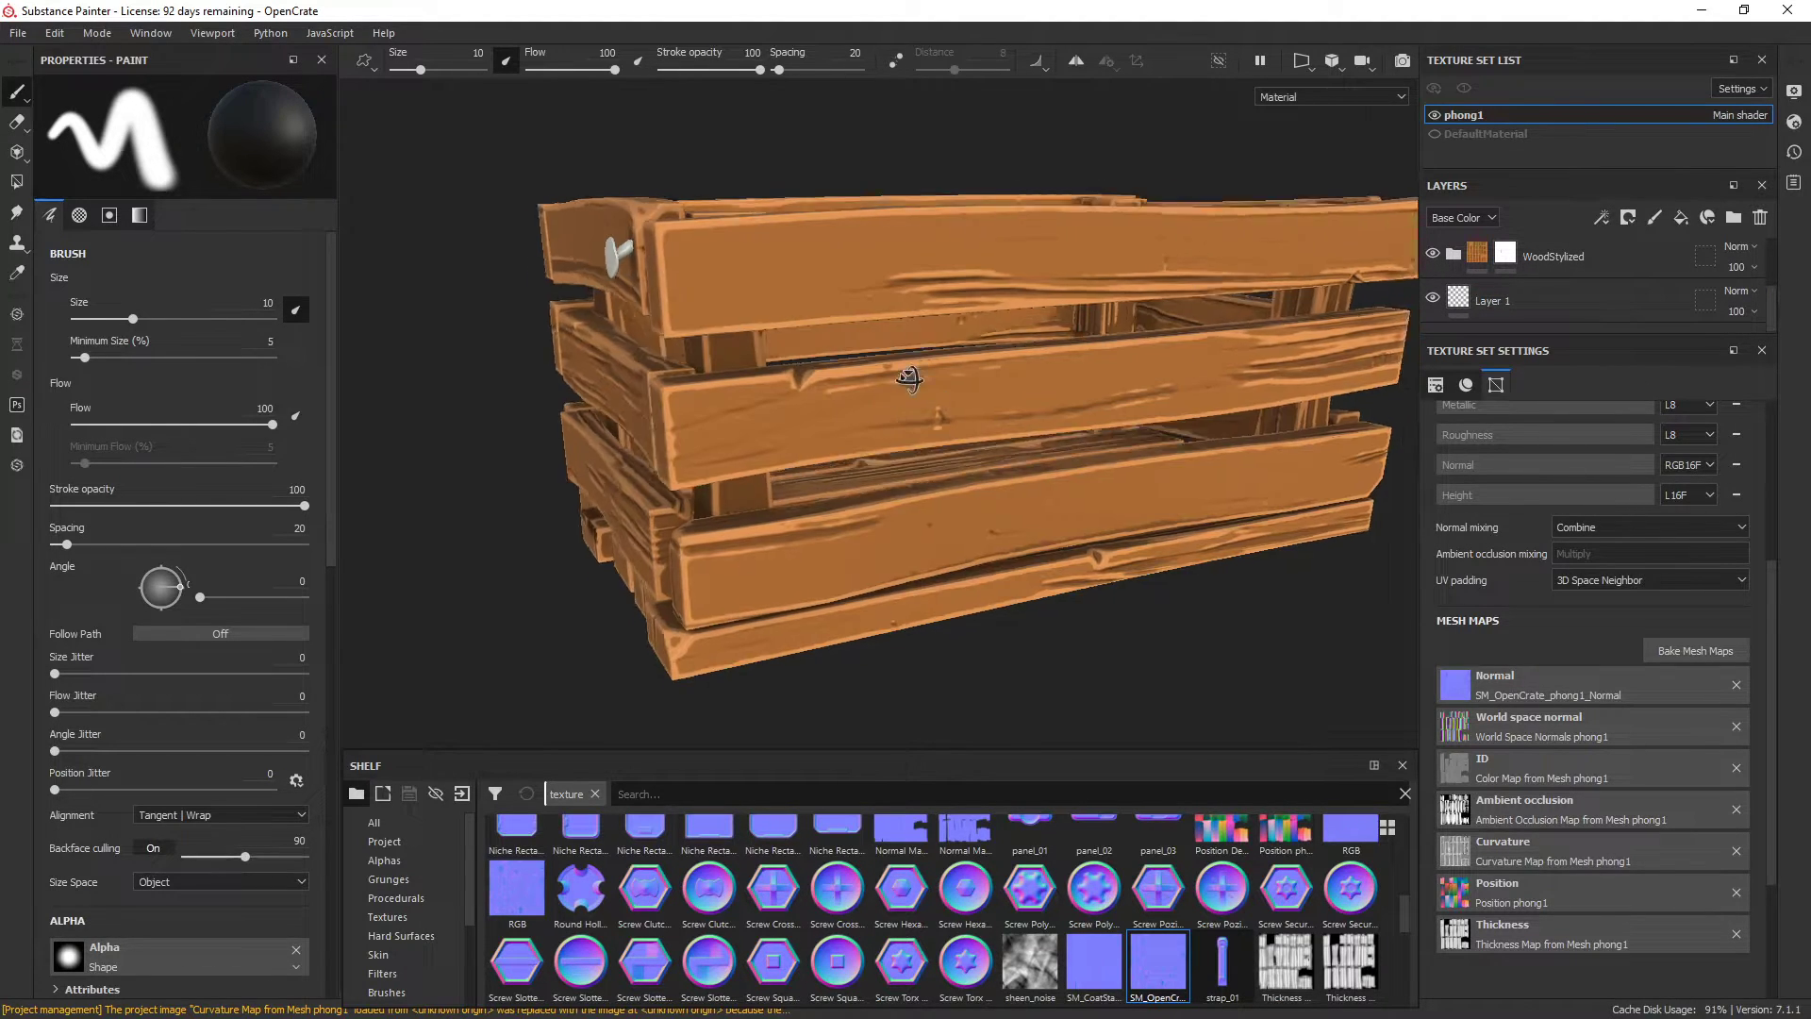
{"action": "scroll", "coordinate": [905, 376], "scroll_direction": "up", "scroll_amount": 5}
{"action": "middle_click_drag", "start_coordinate": [969, 320], "coordinate": [1073, 391], "text": "alt"}
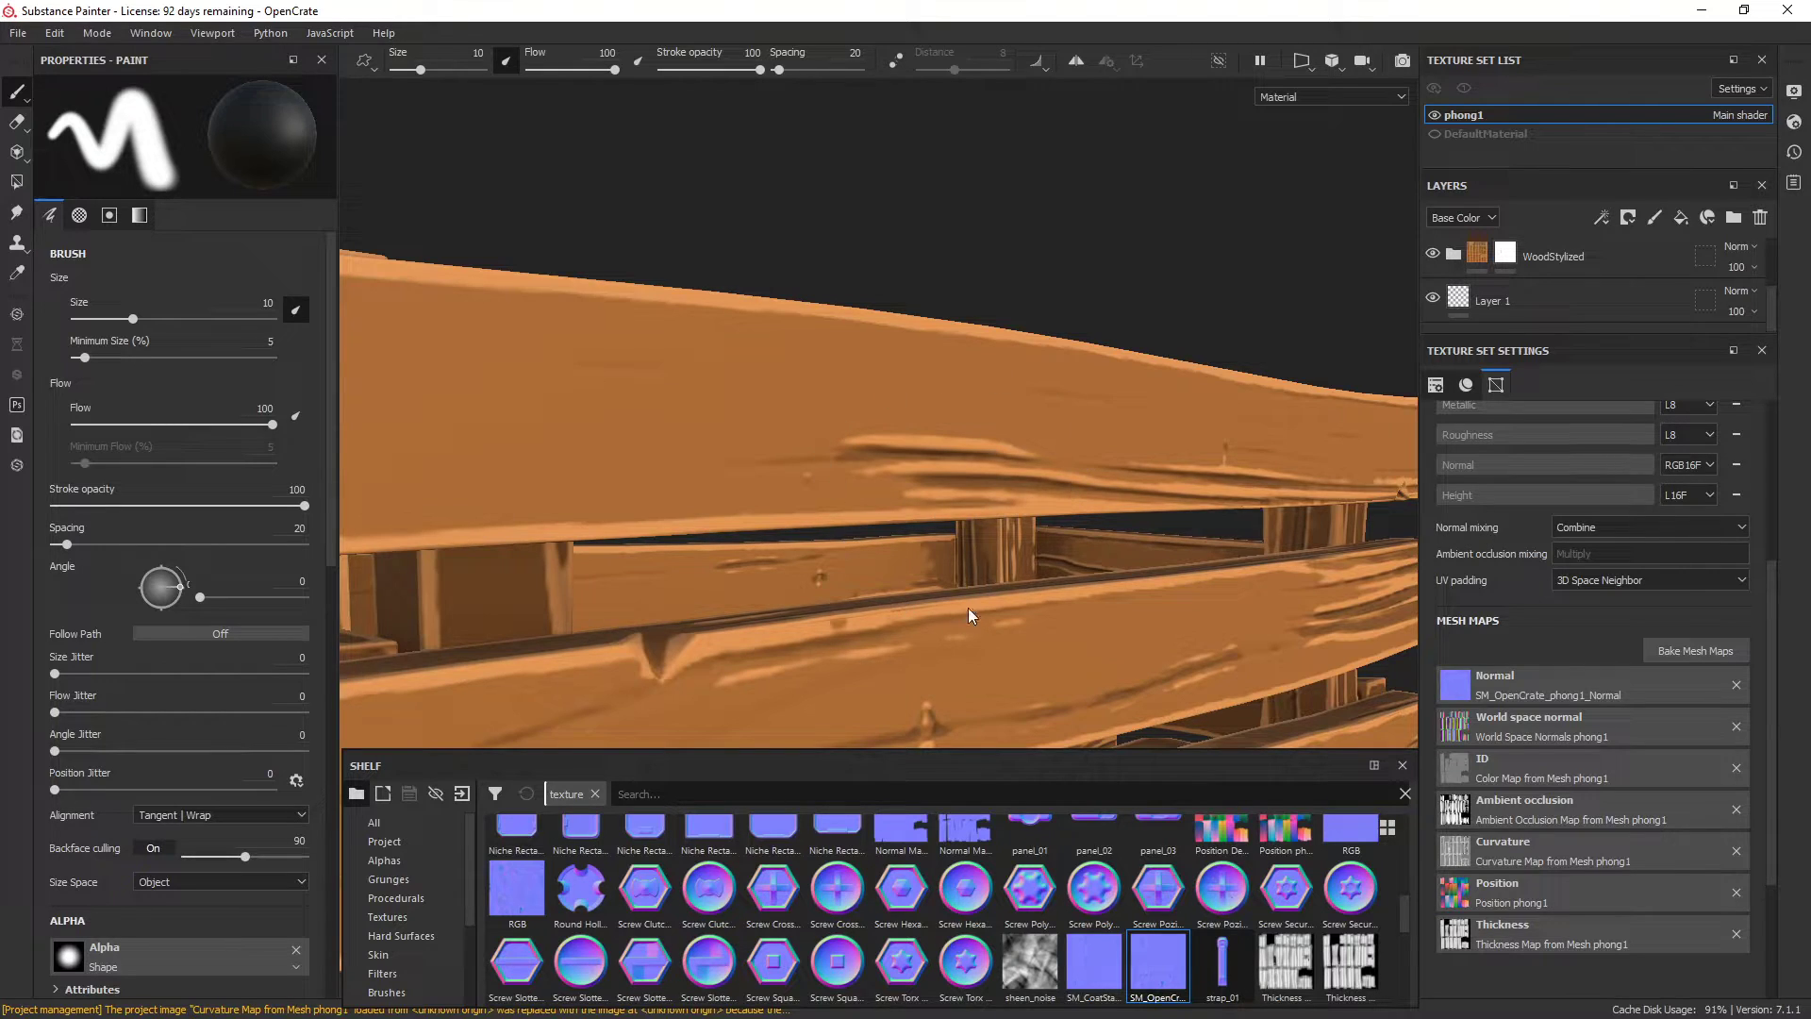
{"action": "left_click_drag", "start_coordinate": [968, 608], "coordinate": [1027, 414], "text": "alt"}
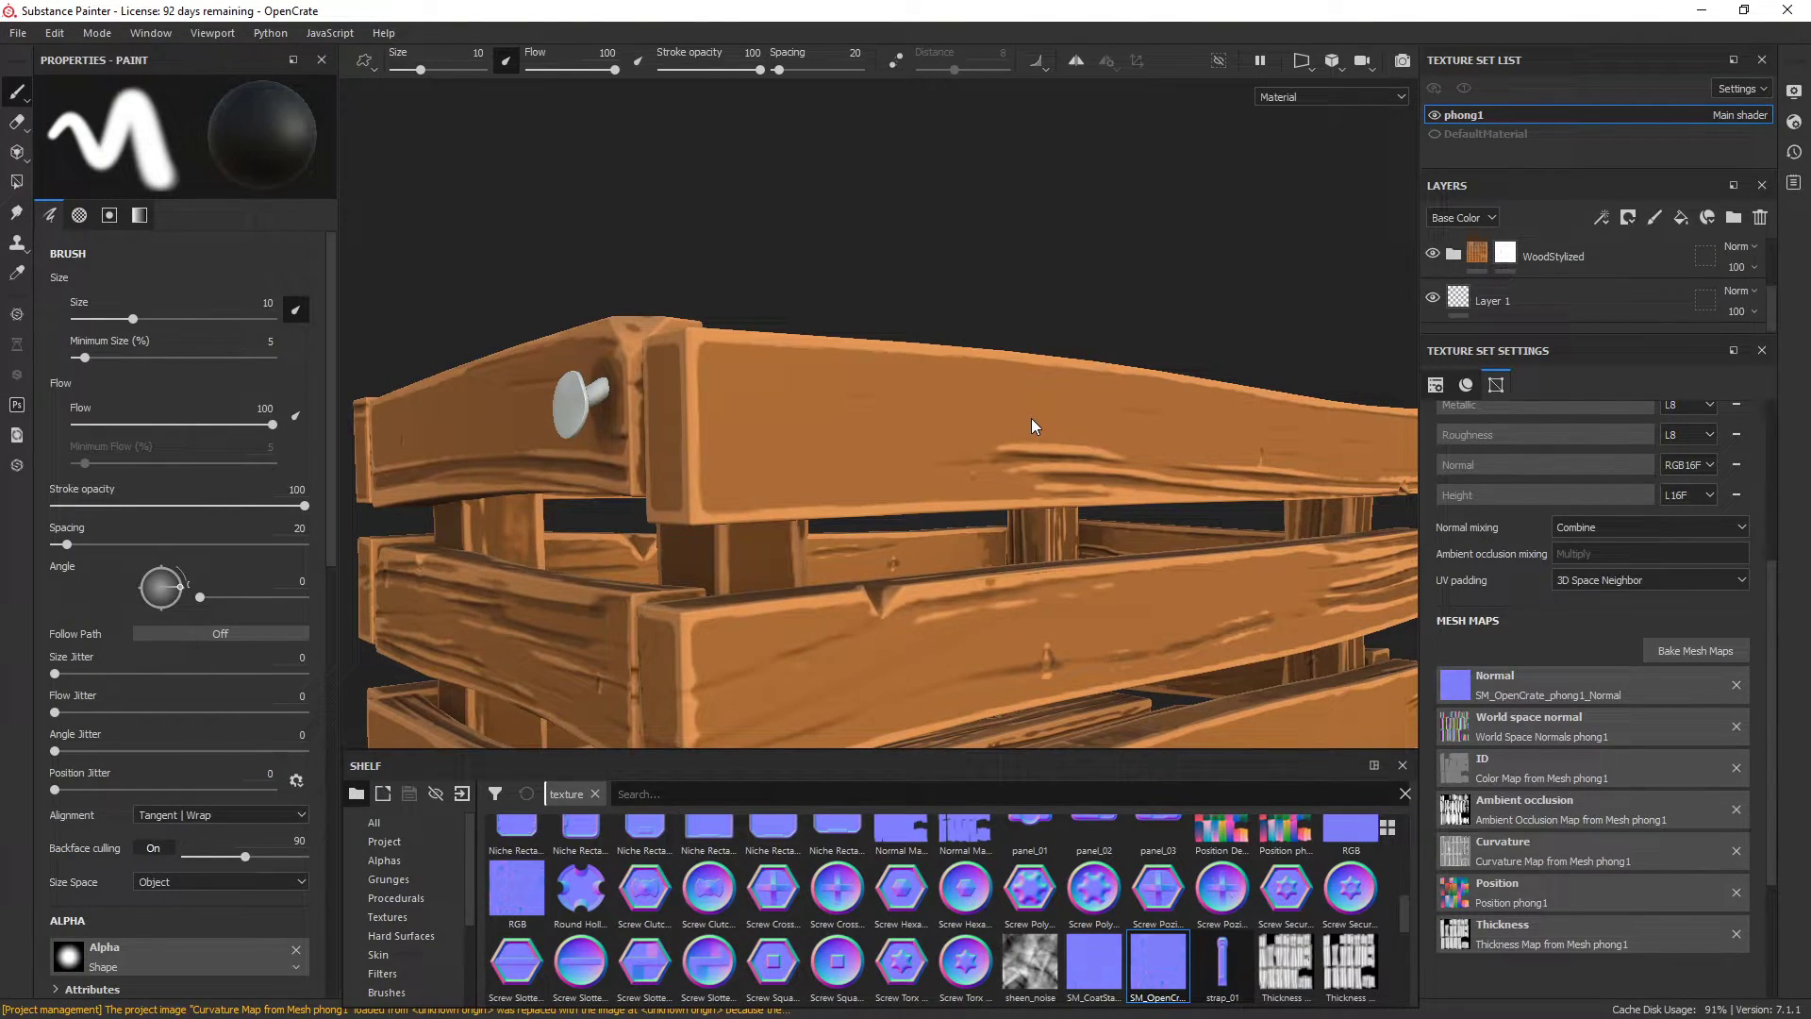
Step: In the MG Mask Editor of Fill layer 1 copy 1, set Texture to 0 and Global Balance to 0.67
{"action": "left_click", "coordinate": [1460, 256]}
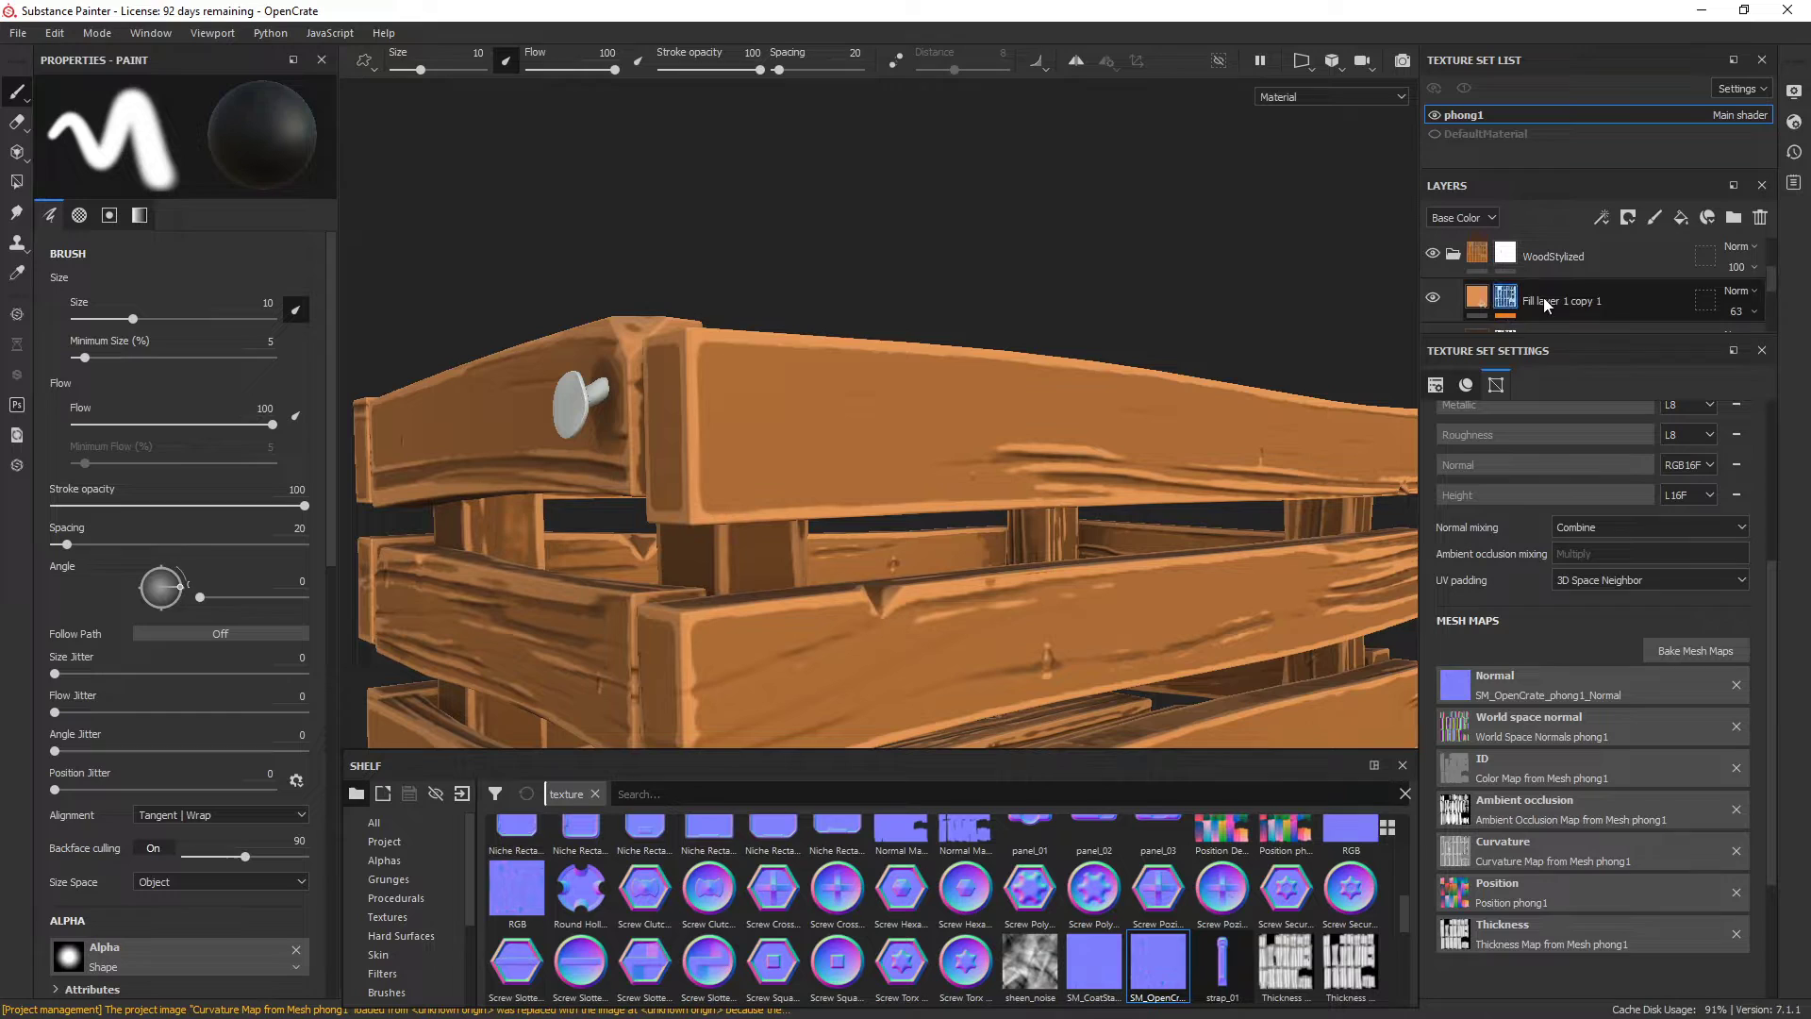
{"action": "scroll", "coordinate": [1568, 277], "scroll_direction": "down", "scroll_amount": 1}
{"action": "left_click", "coordinate": [1554, 298]}
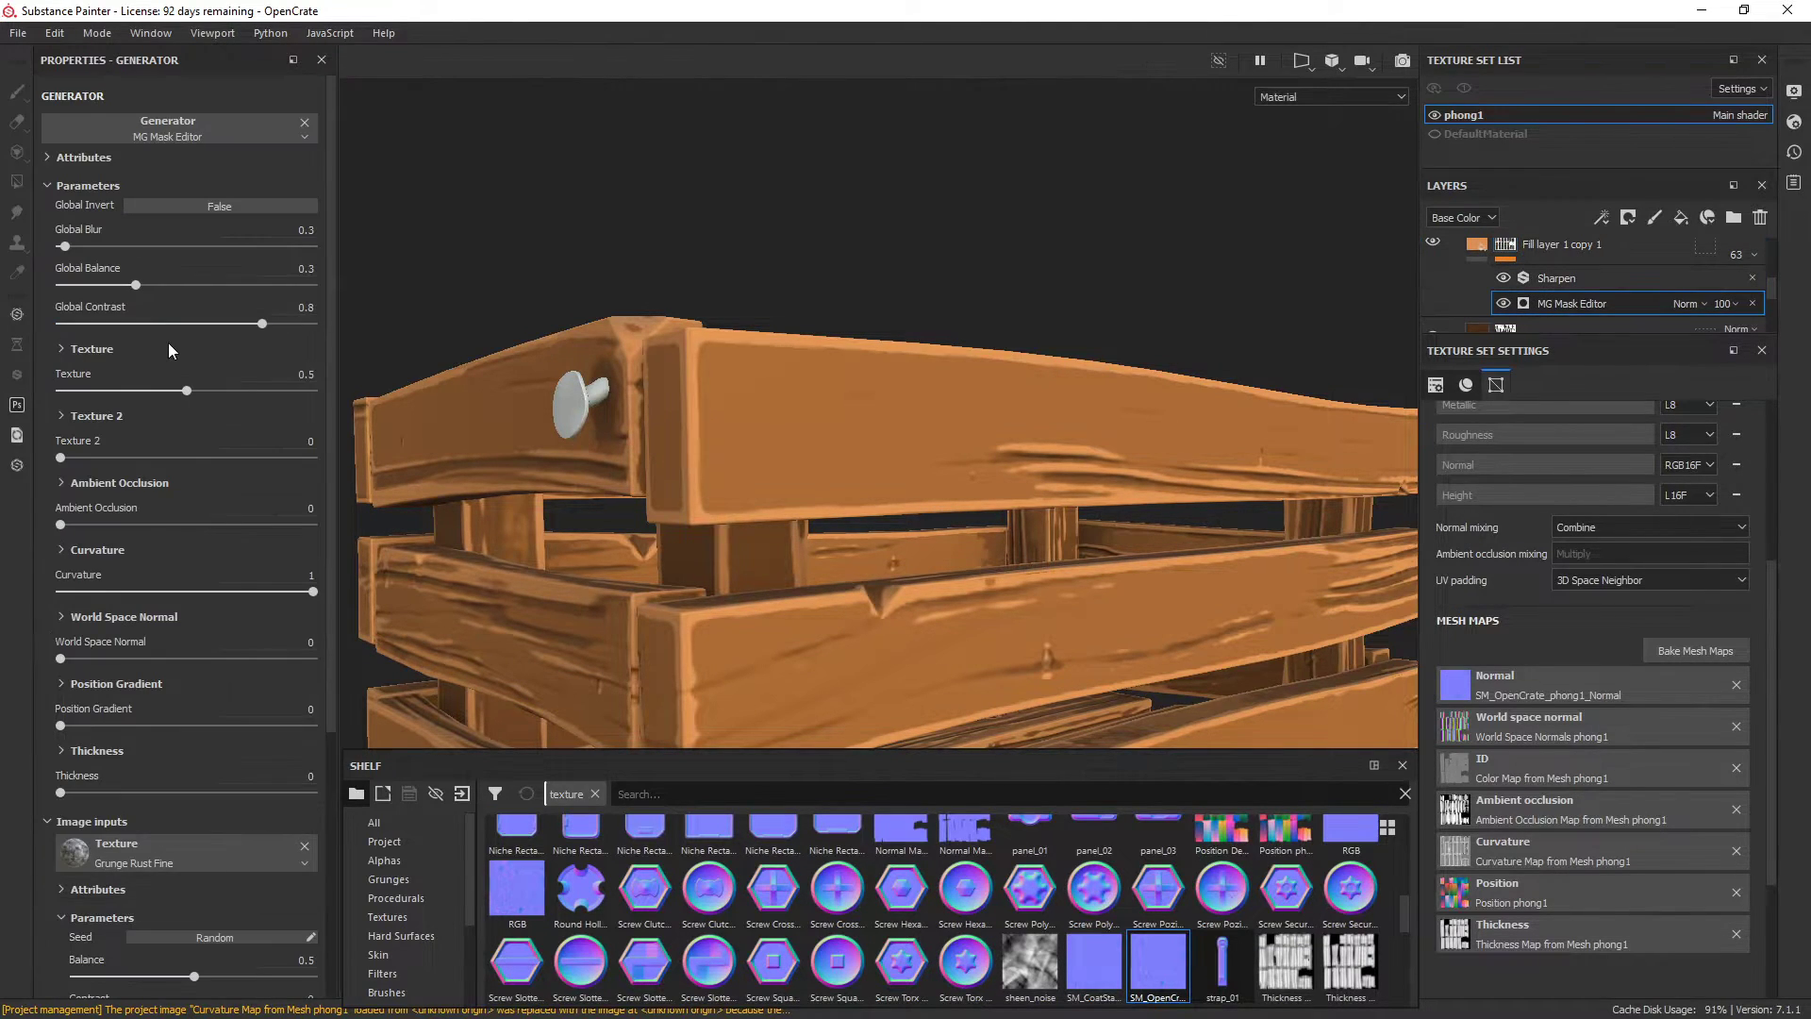
{"action": "left_click_drag", "start_coordinate": [138, 387], "coordinate": [56, 388]}
{"action": "left_click_drag", "start_coordinate": [137, 282], "coordinate": [229, 284]}
{"action": "key", "text": "f"}
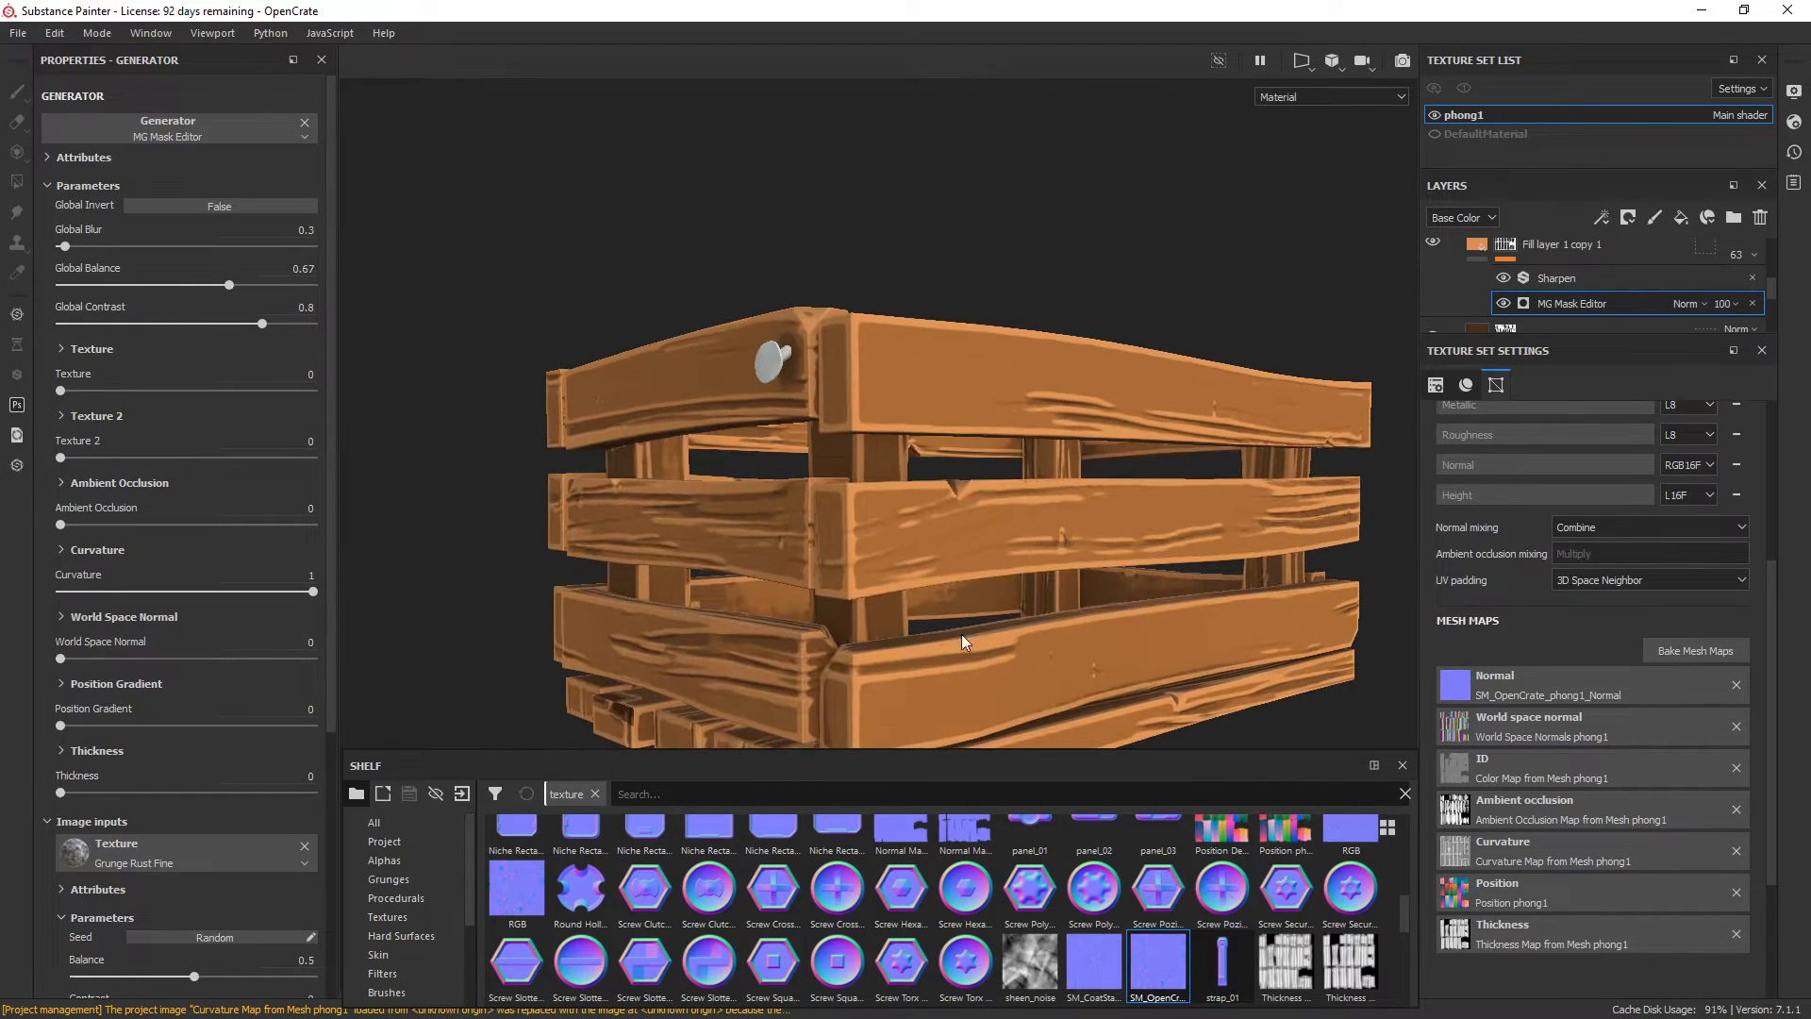
{"action": "scroll", "coordinate": [1156, 437], "scroll_direction": "down", "scroll_amount": 2}
{"action": "mouse_move", "coordinate": [1156, 437]}
{"action": "left_mouse_down", "text": "alt"}
{"action": "mouse_move", "coordinate": [922, 503]}
{"action": "mouse_move", "coordinate": [643, 507]}
{"action": "mouse_move", "coordinate": [646, 529]}
{"action": "mouse_move", "coordinate": [992, 553]}
{"action": "mouse_move", "coordinate": [1061, 468]}
{"action": "mouse_move", "coordinate": [1134, 451]}
{"action": "left_mouse_up", "text": "alt"}
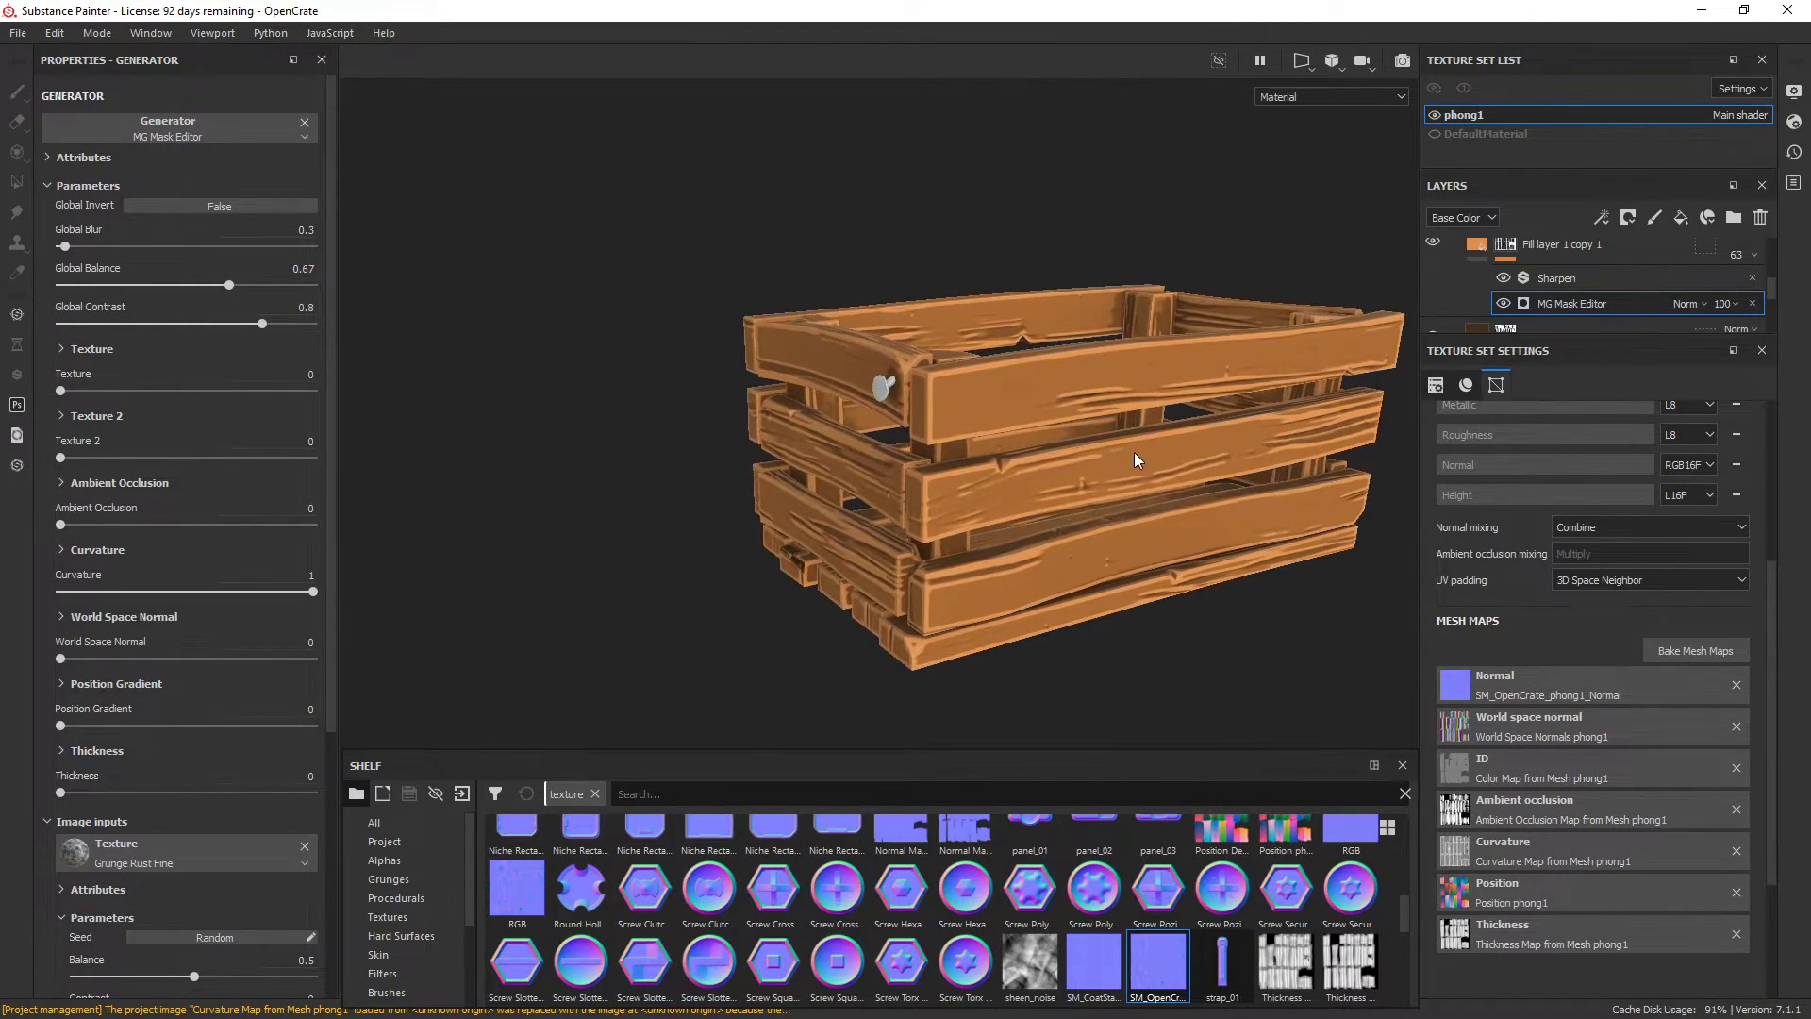
Step: Try rebaking the mesh maps except Normal with the curvature baker's Secondary Rays at 27
{"action": "left_click", "coordinate": [1694, 650]}
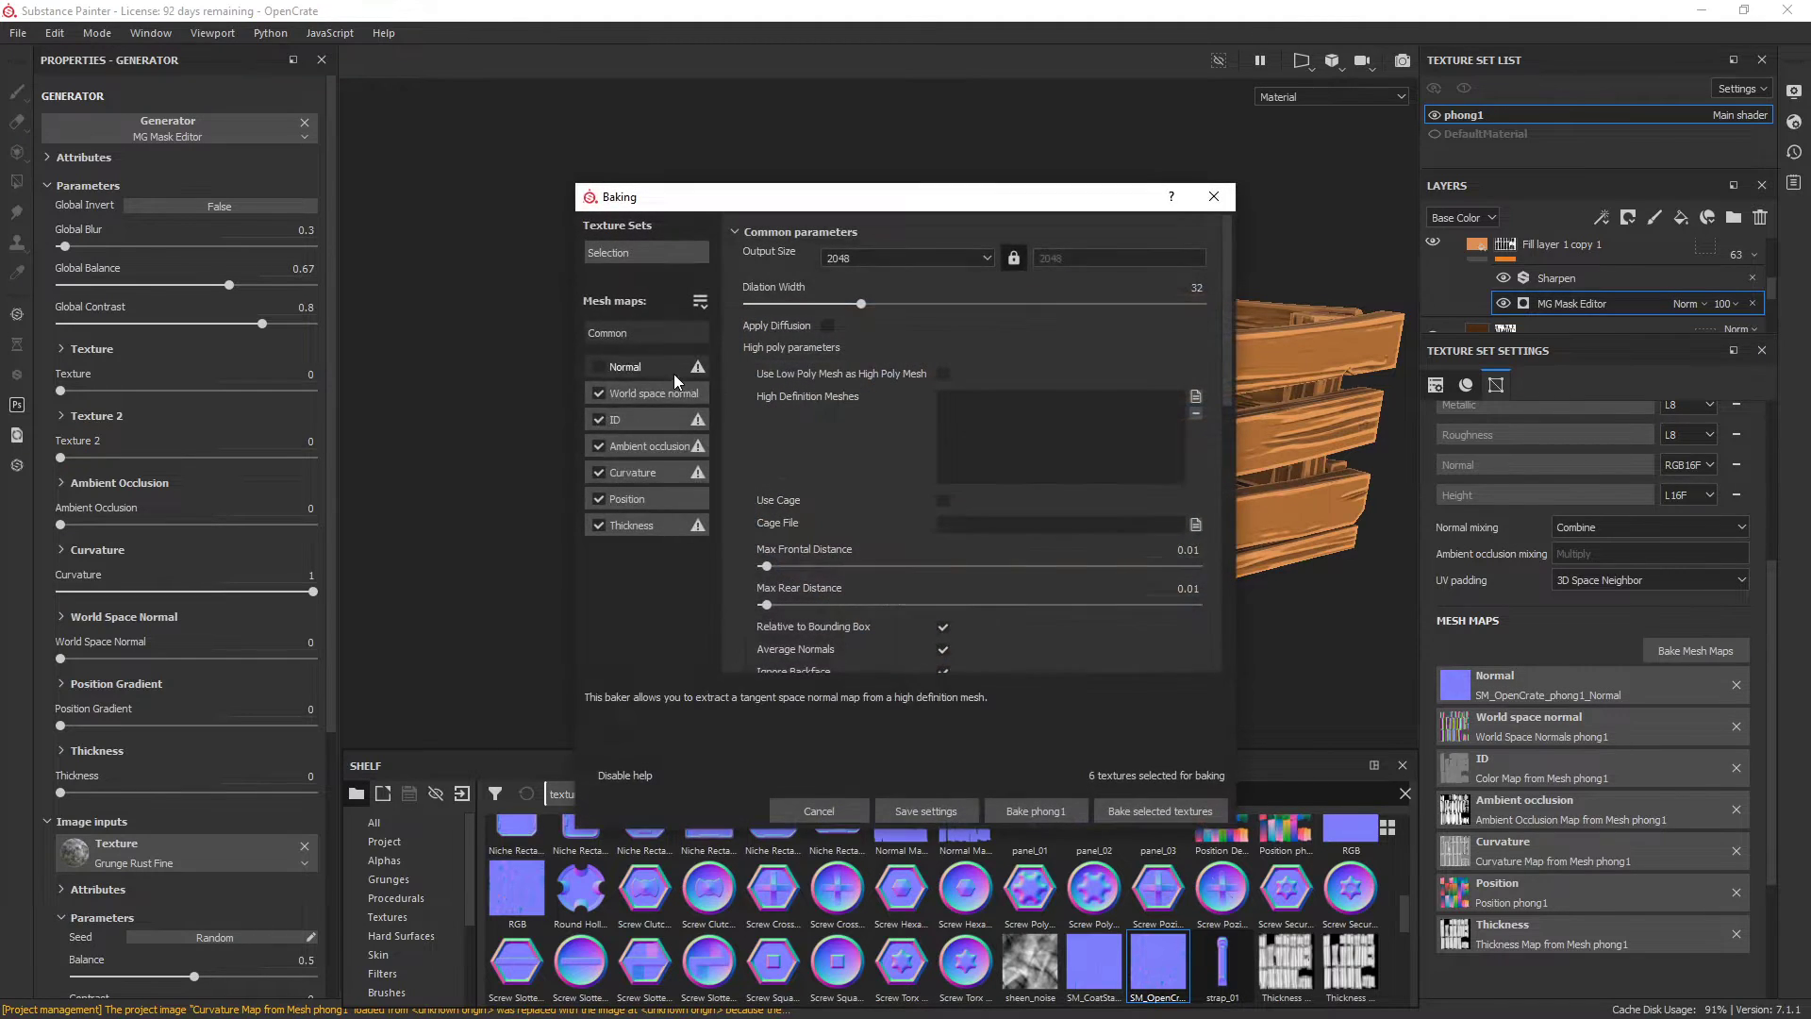
{"action": "left_click", "coordinate": [639, 472]}
{"action": "left_click", "coordinate": [649, 451]}
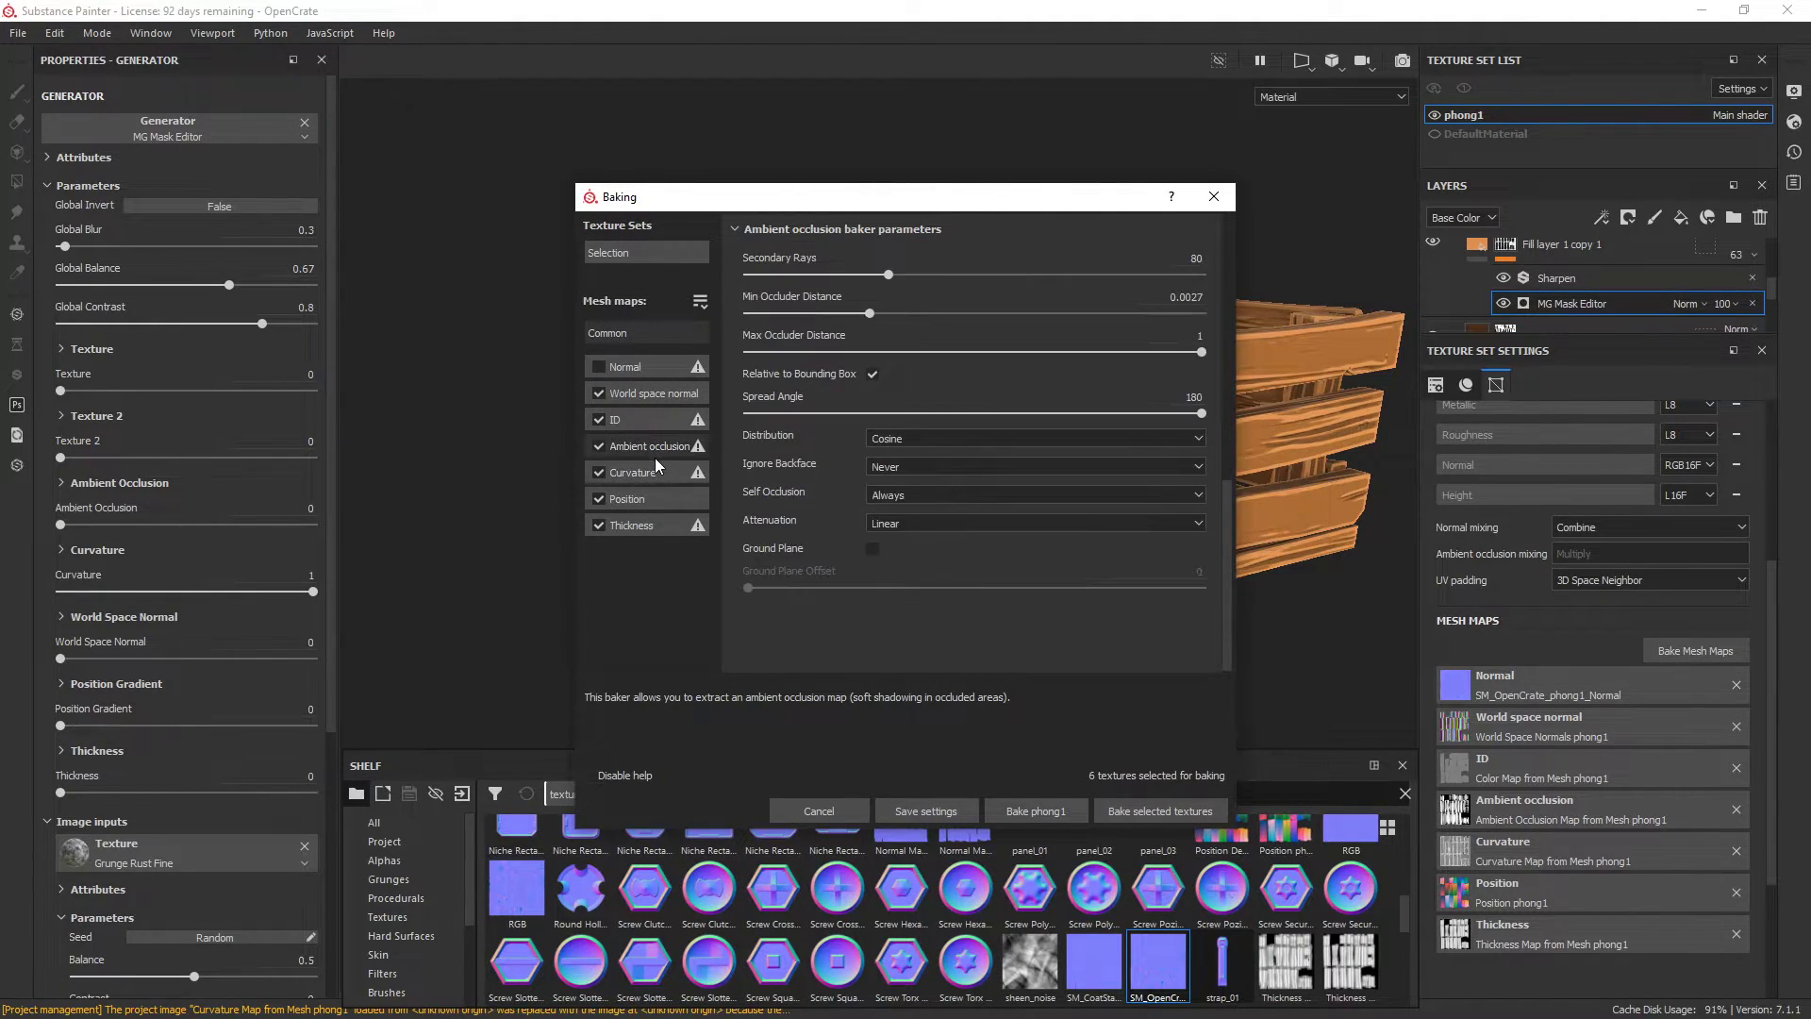
{"action": "left_click", "coordinate": [655, 468]}
{"action": "left_click", "coordinate": [1027, 293]}
{"action": "left_click_drag", "start_coordinate": [1160, 290], "coordinate": [1209, 293]}
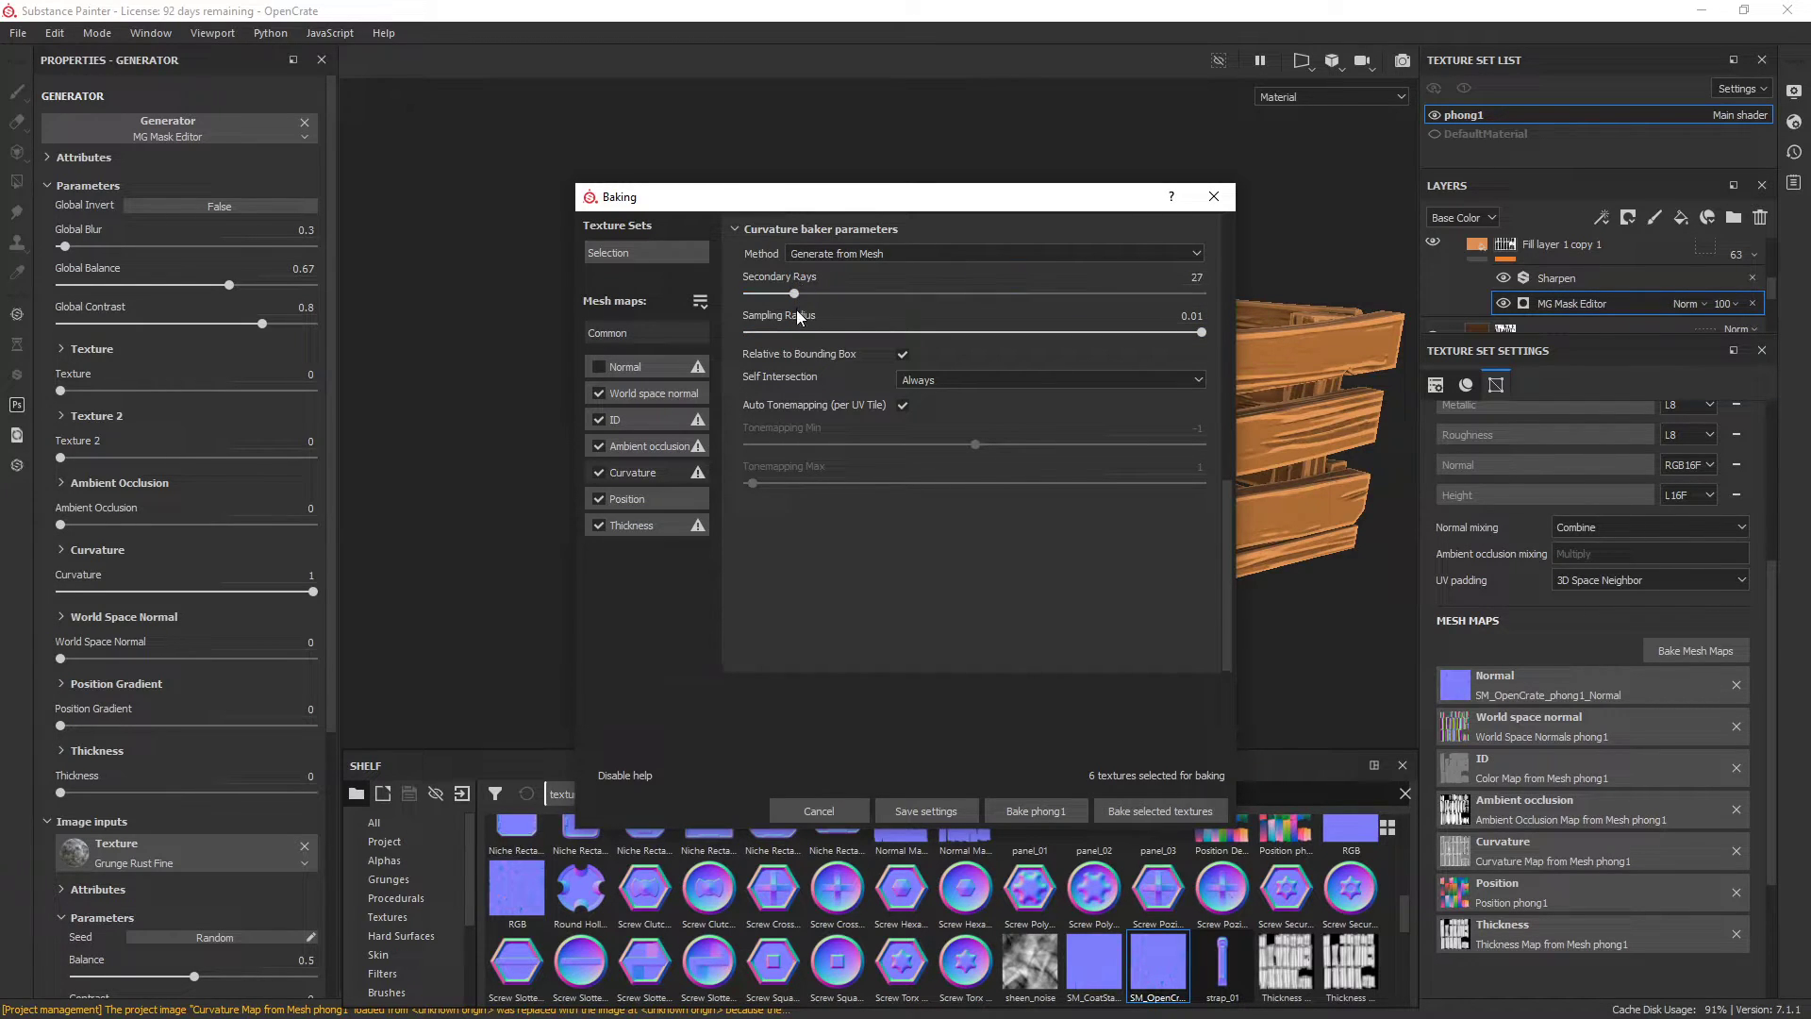
{"action": "left_click", "coordinate": [1190, 810]}
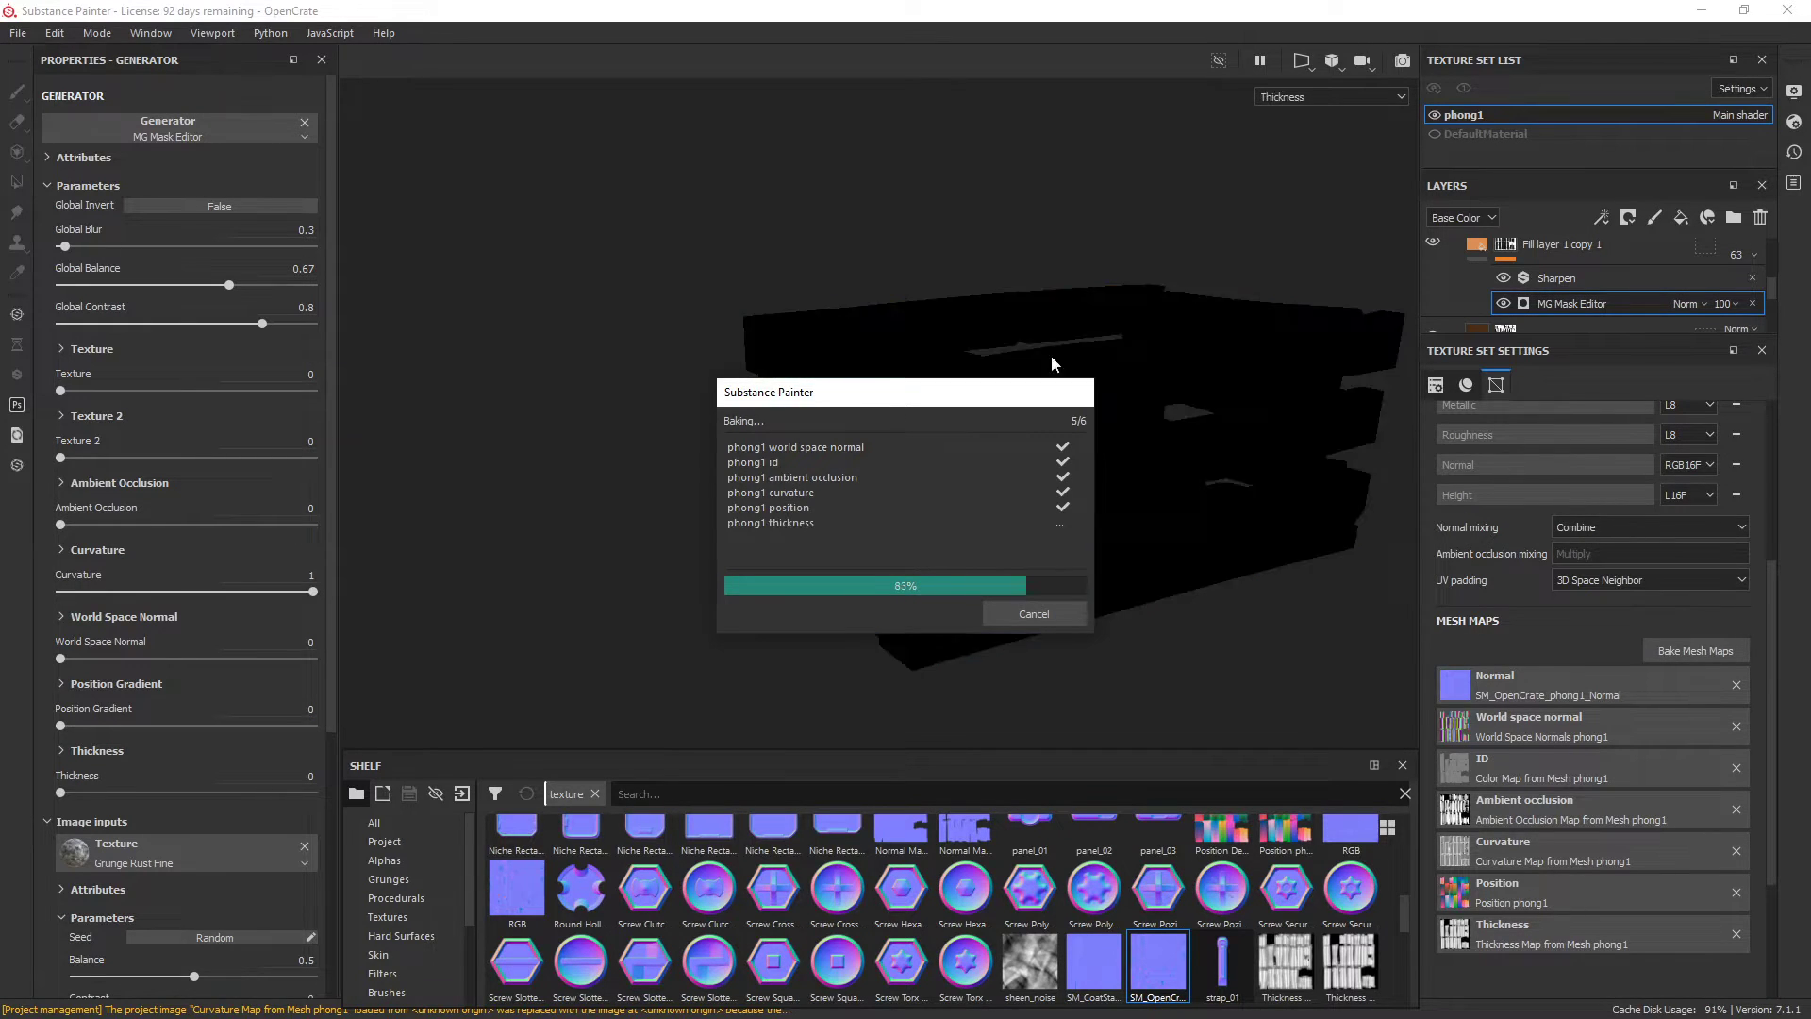
{"action": "left_click", "coordinate": [1026, 611]}
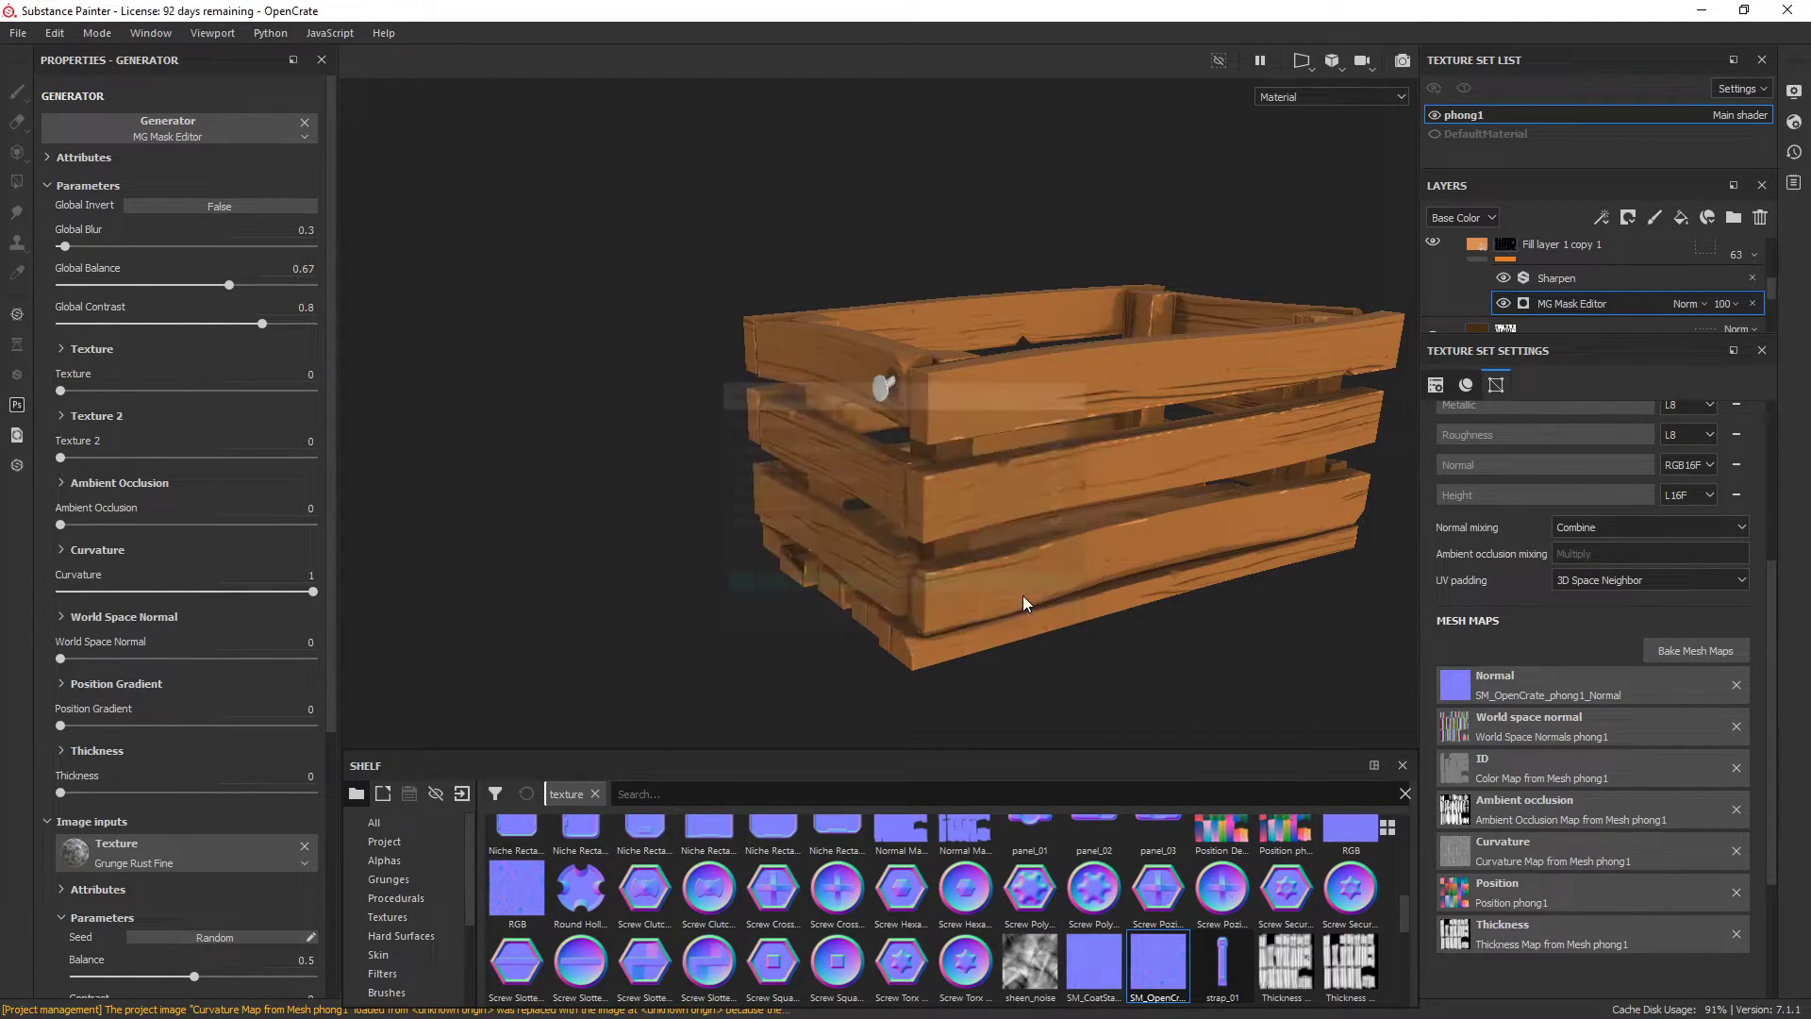
Step: Rebake the mesh maps except Normal with curvature Secondary Rays at 256 and Sampling Radius at 0.01, and check the crate's edges
{"action": "left_click", "coordinate": [1739, 644]}
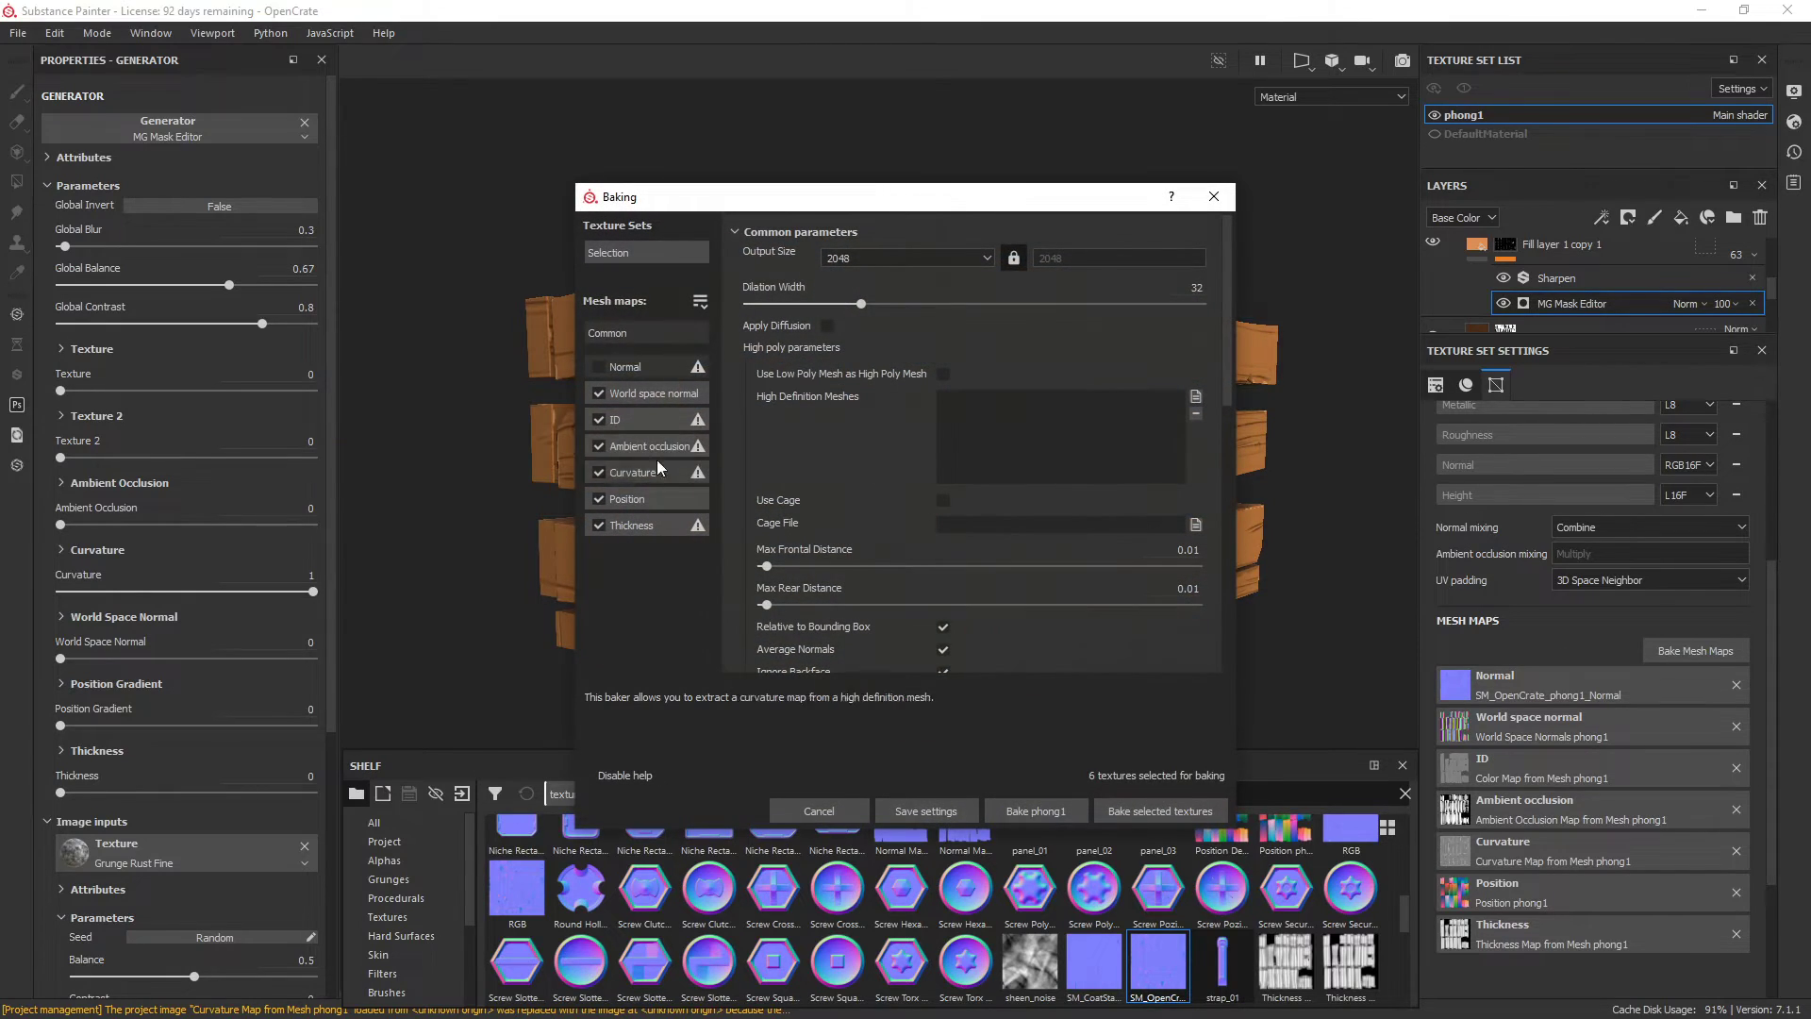
{"action": "left_click", "coordinate": [641, 472]}
{"action": "left_click_drag", "start_coordinate": [825, 294], "coordinate": [1209, 296]}
{"action": "left_click_drag", "start_coordinate": [1022, 332], "coordinate": [1211, 334]}
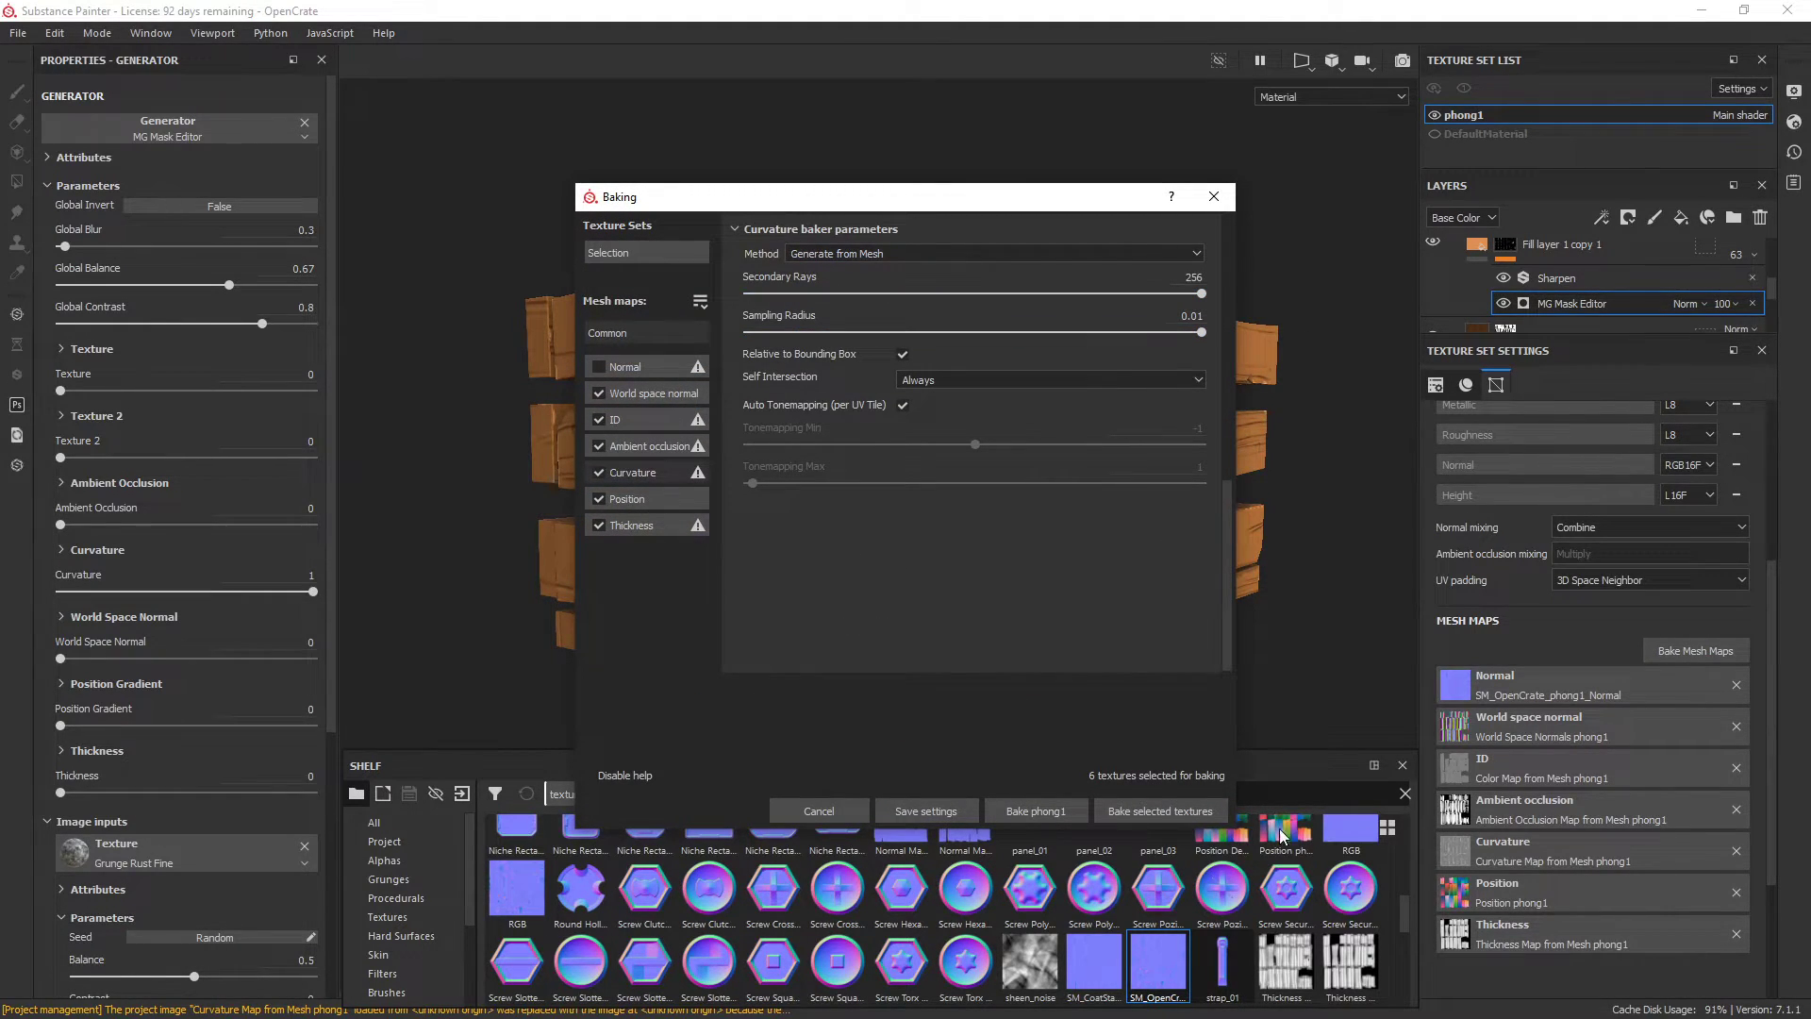
{"action": "left_click", "coordinate": [1207, 811]}
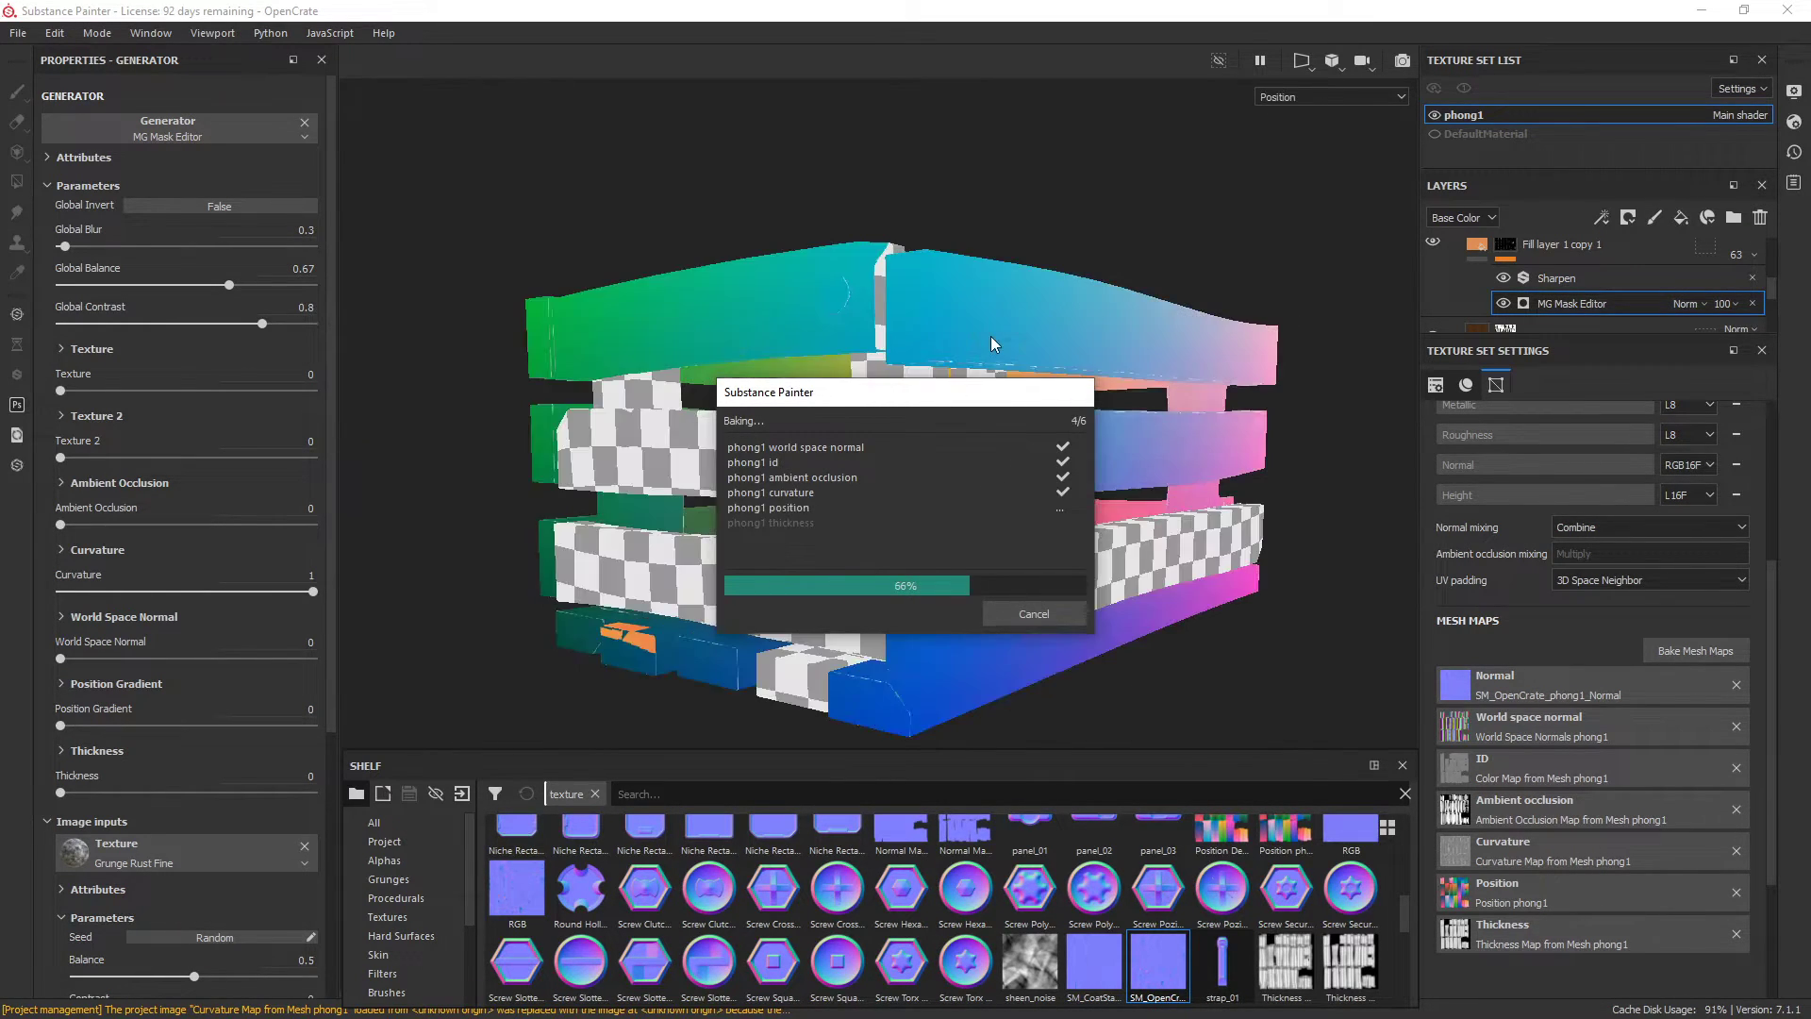
{"action": "left_click", "coordinate": [1032, 614]}
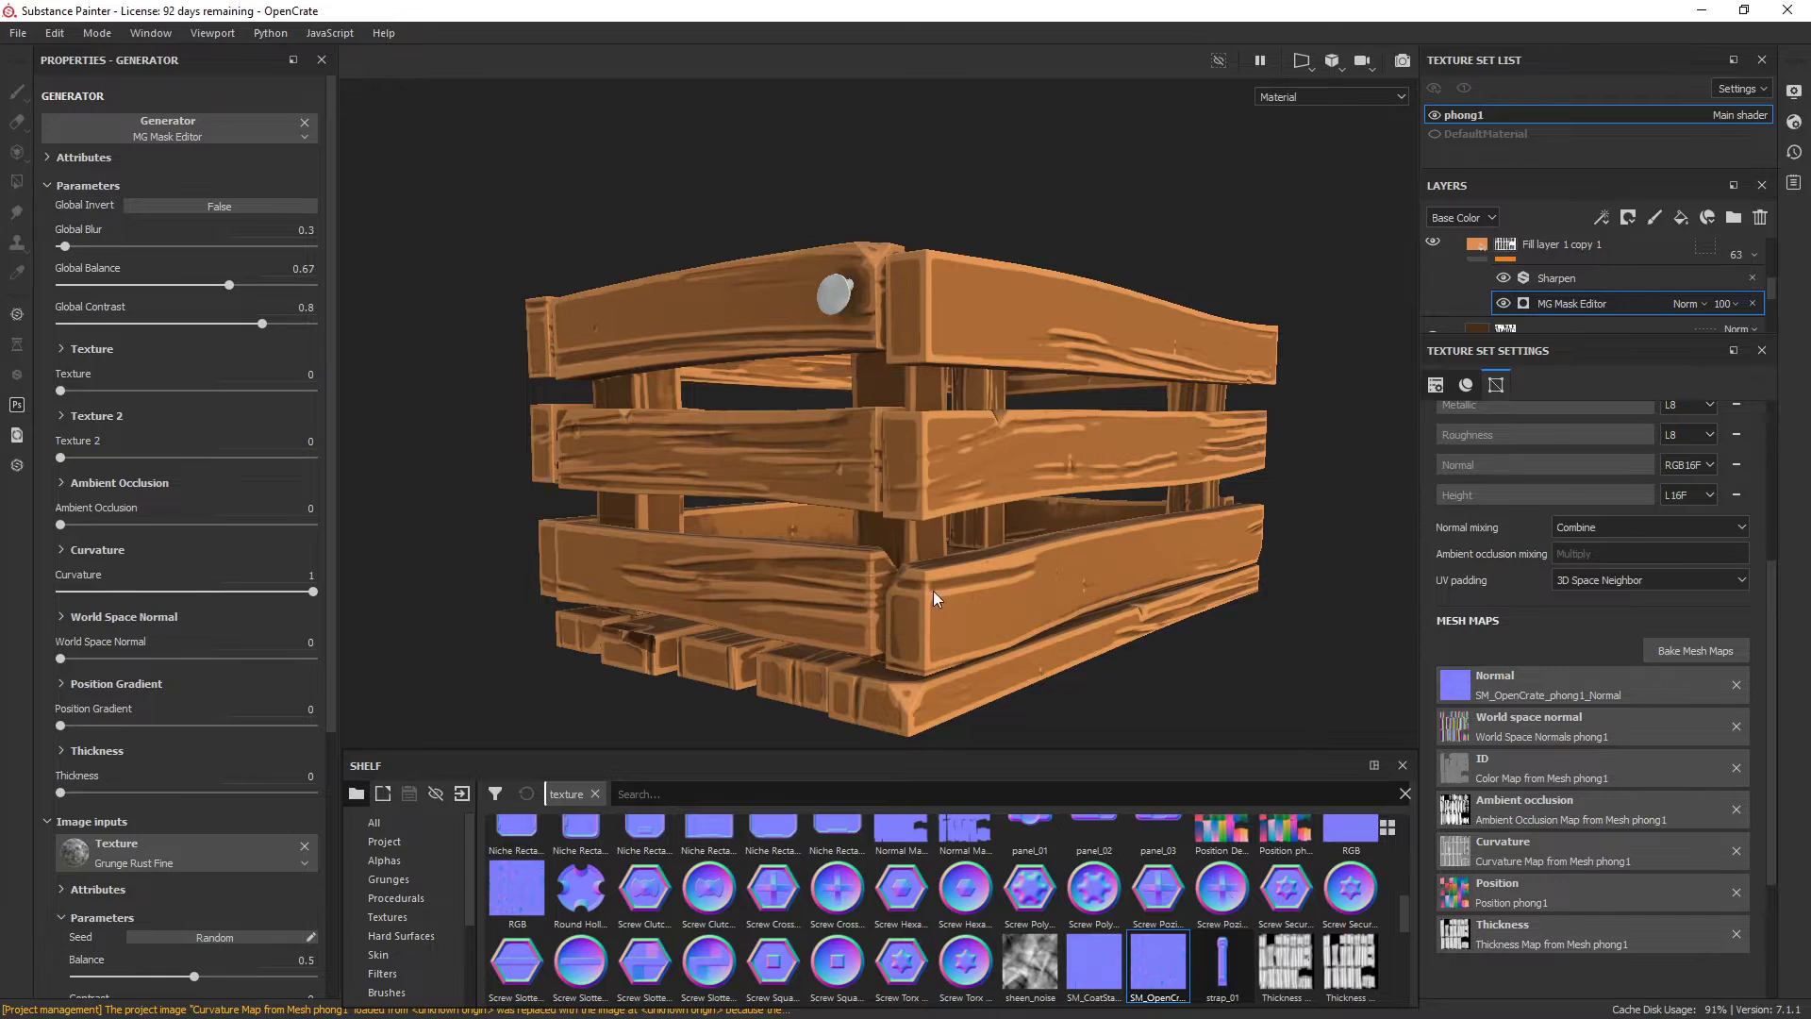
{"action": "left_click_drag", "start_coordinate": [890, 447], "coordinate": [994, 483], "text": "alt"}
{"action": "right_click_drag", "start_coordinate": [994, 483], "coordinate": [924, 591], "text": "alt"}
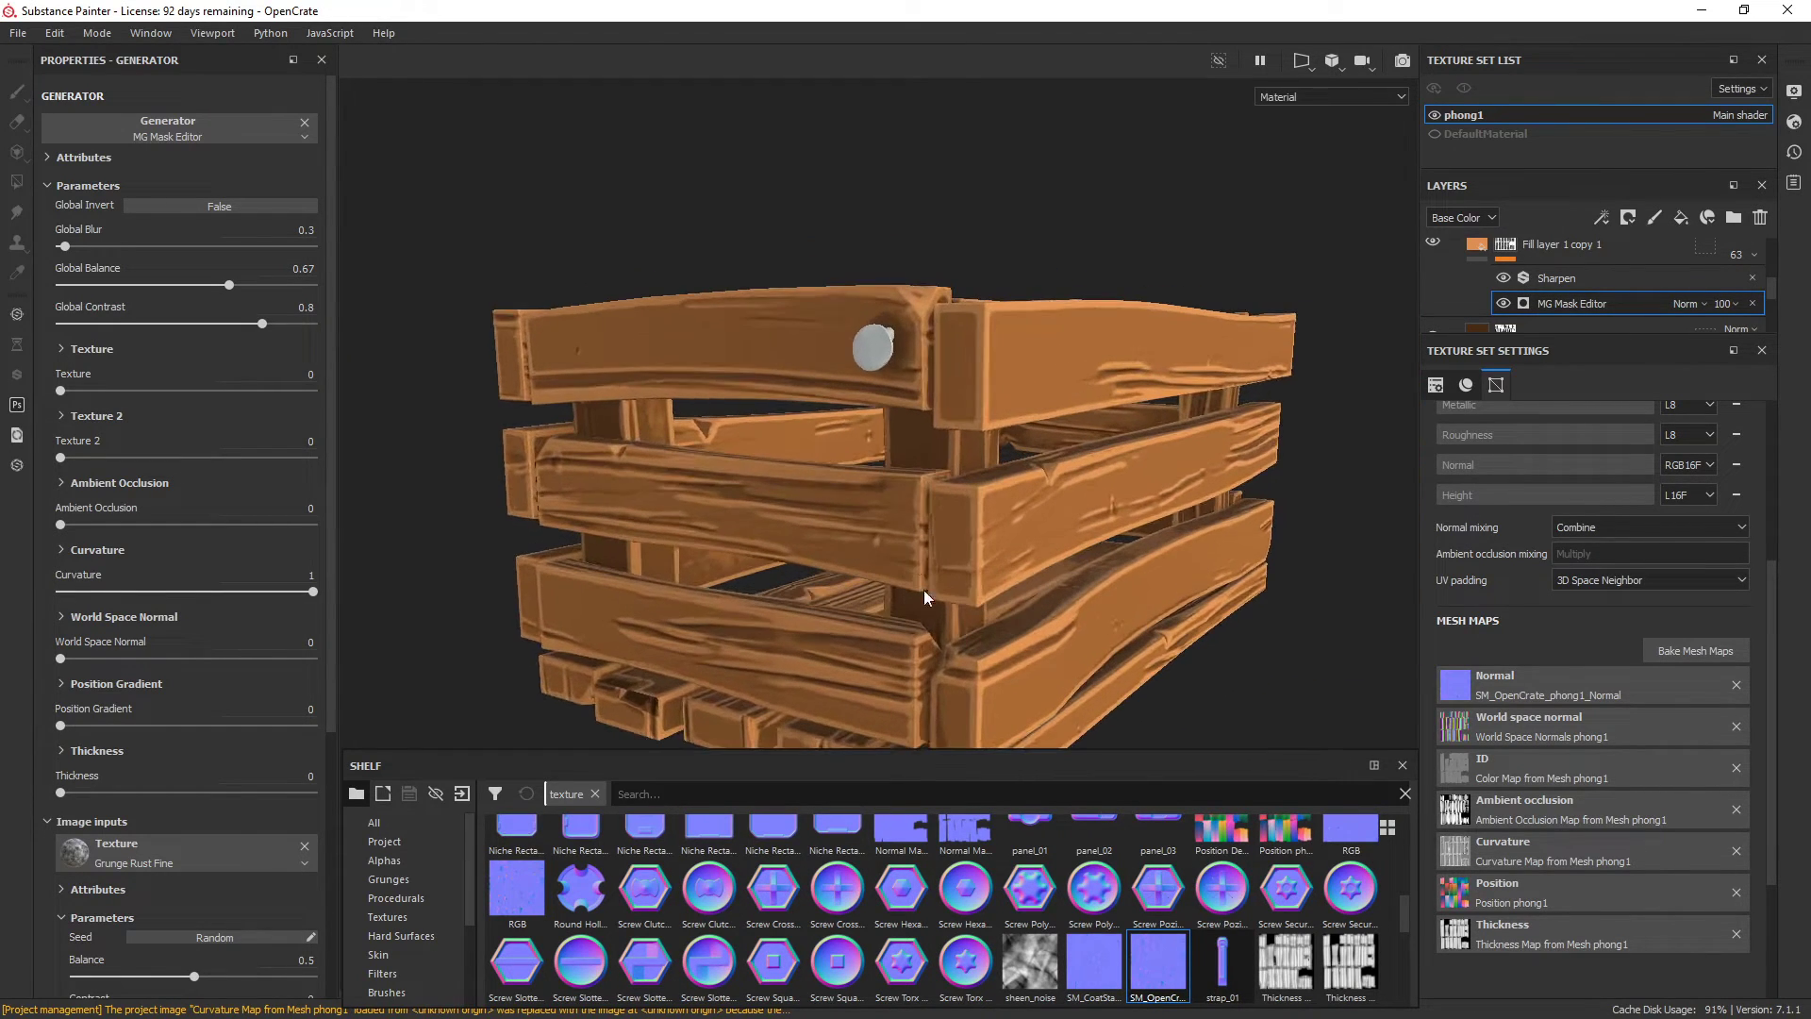
{"action": "left_click_drag", "start_coordinate": [838, 370], "coordinate": [888, 301], "text": "alt"}
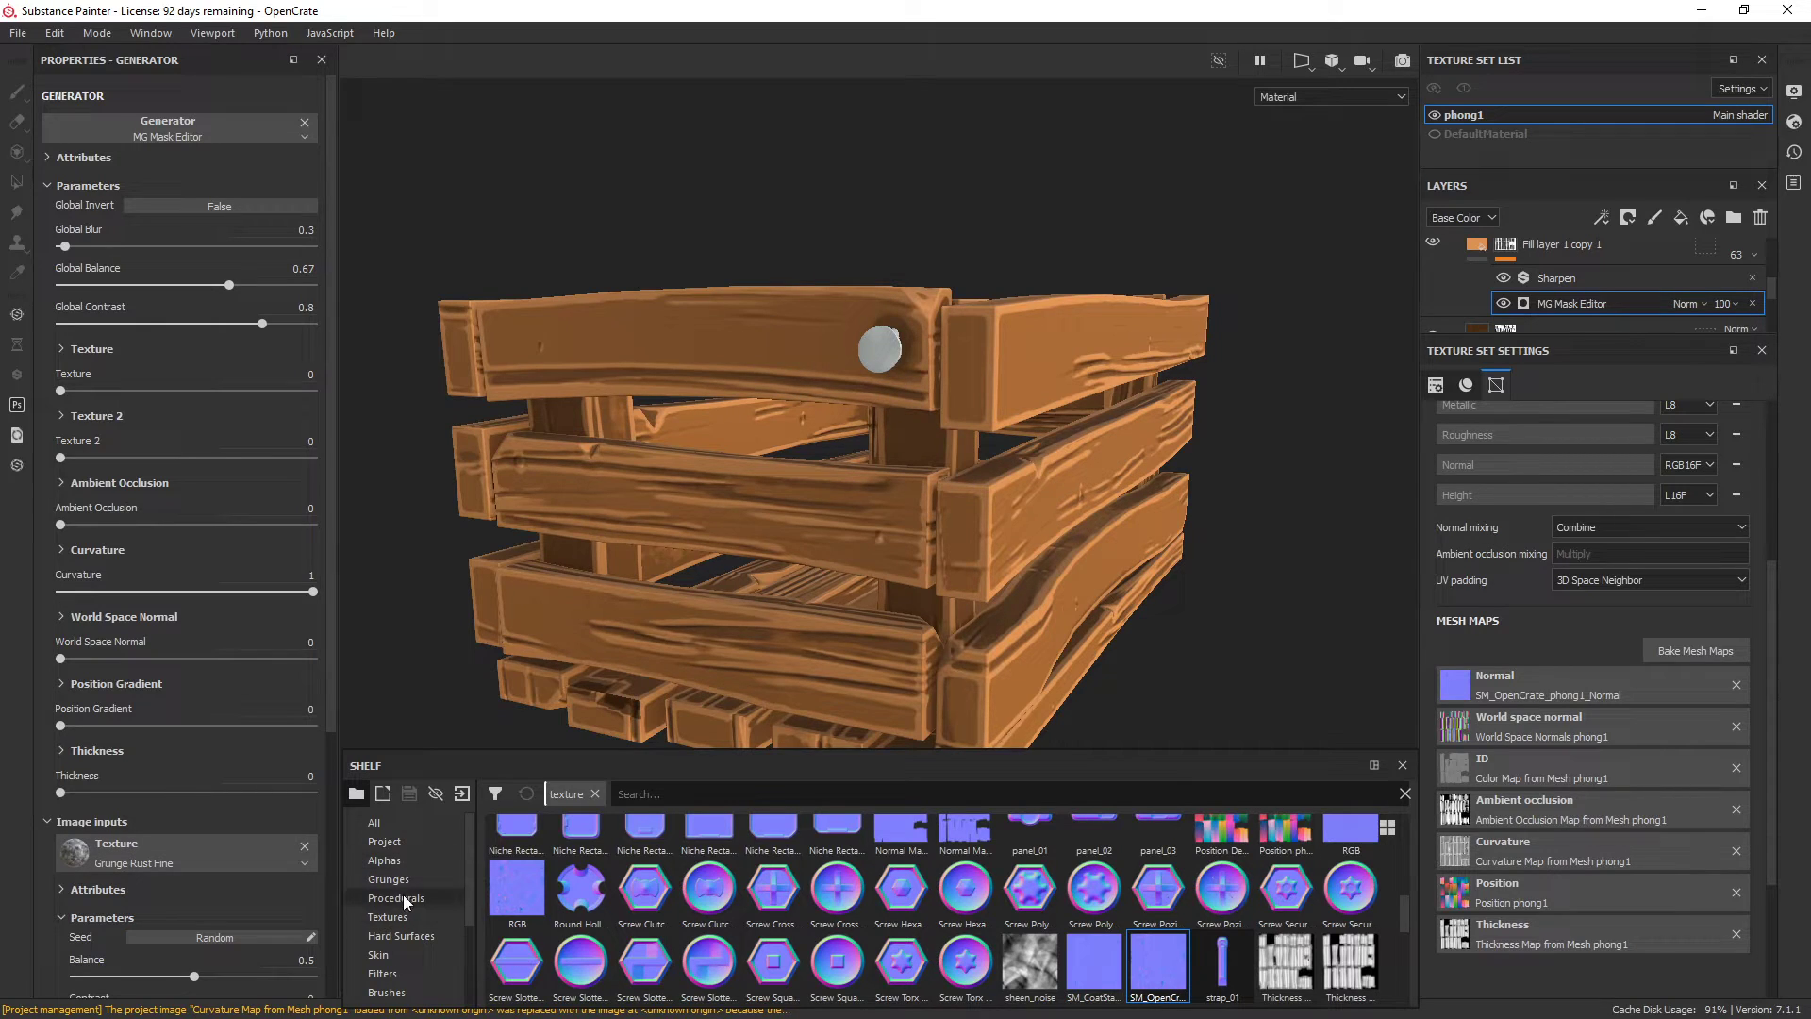
Step: Search the smart materials for "stylized" and apply StylizedMetal to the crate as a new layer group
{"action": "scroll", "coordinate": [415, 953], "scroll_direction": "down", "scroll_amount": 2}
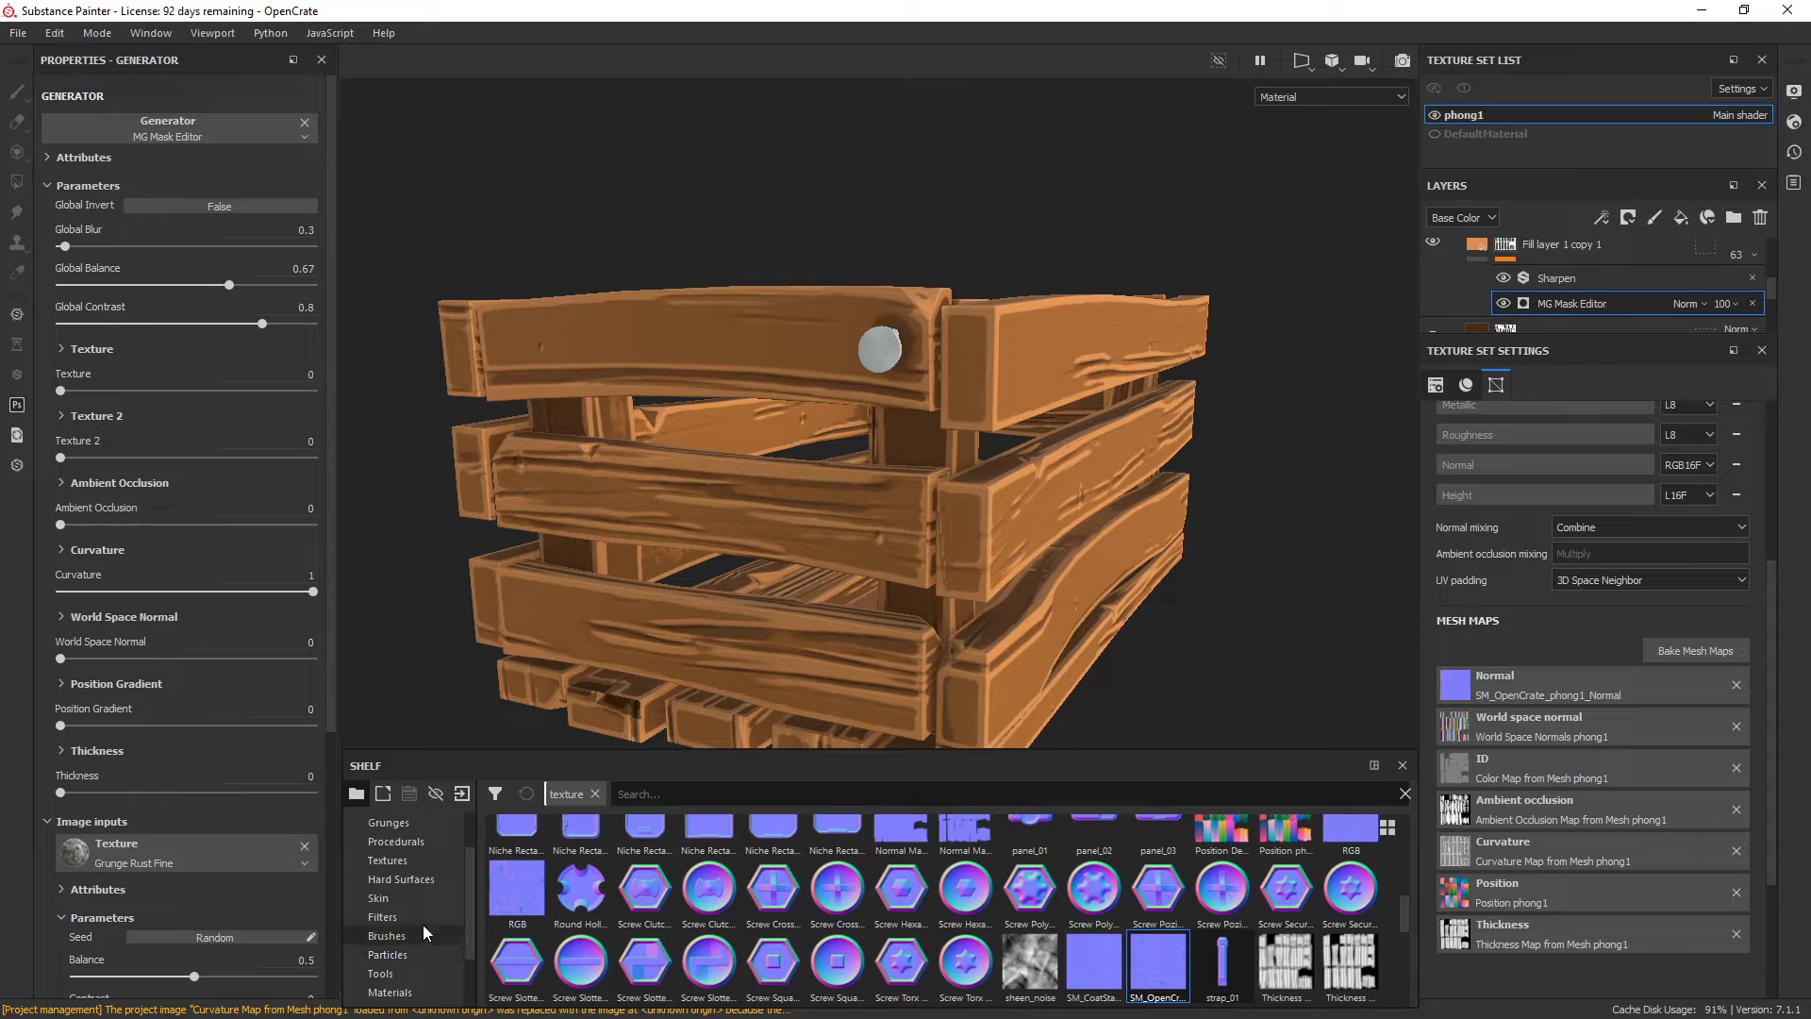
{"action": "left_click", "coordinate": [422, 956]}
{"action": "left_click", "coordinate": [664, 795]}
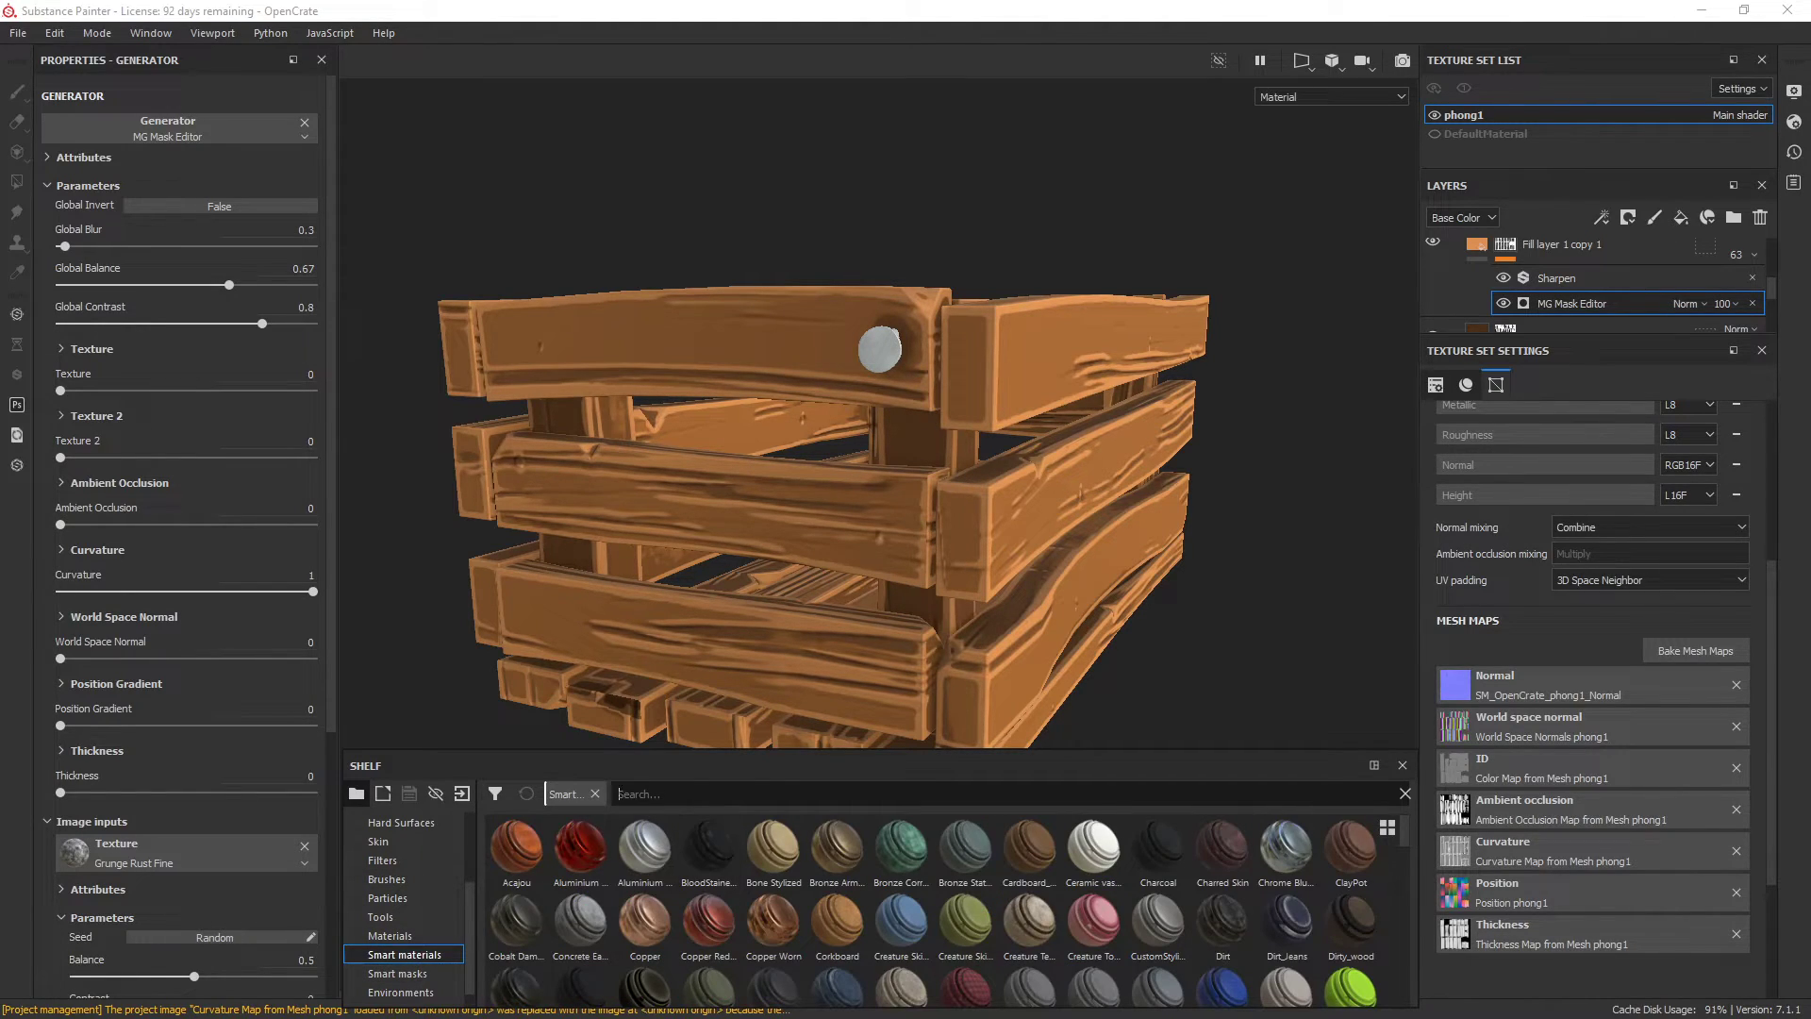
{"action": "type", "text": "stylized"}
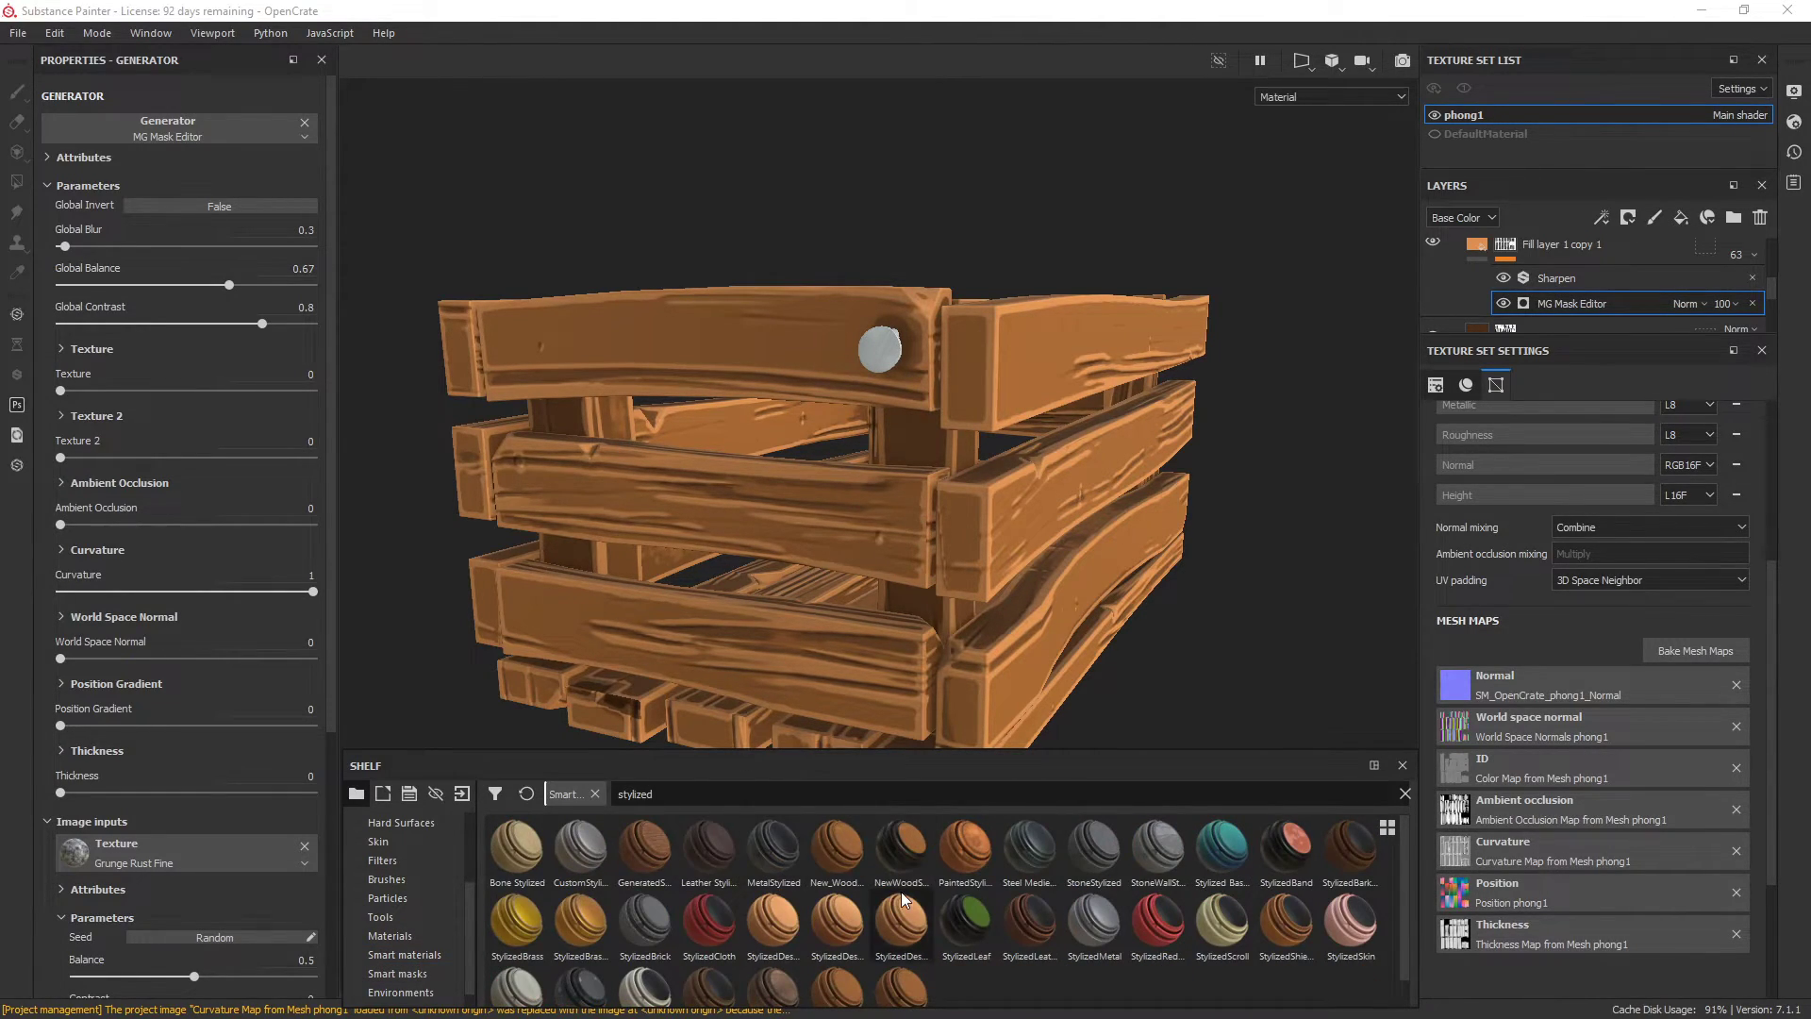
{"action": "scroll", "coordinate": [801, 915], "scroll_direction": "down", "scroll_amount": 1}
{"action": "left_click_drag", "start_coordinate": [1094, 894], "coordinate": [941, 525]}
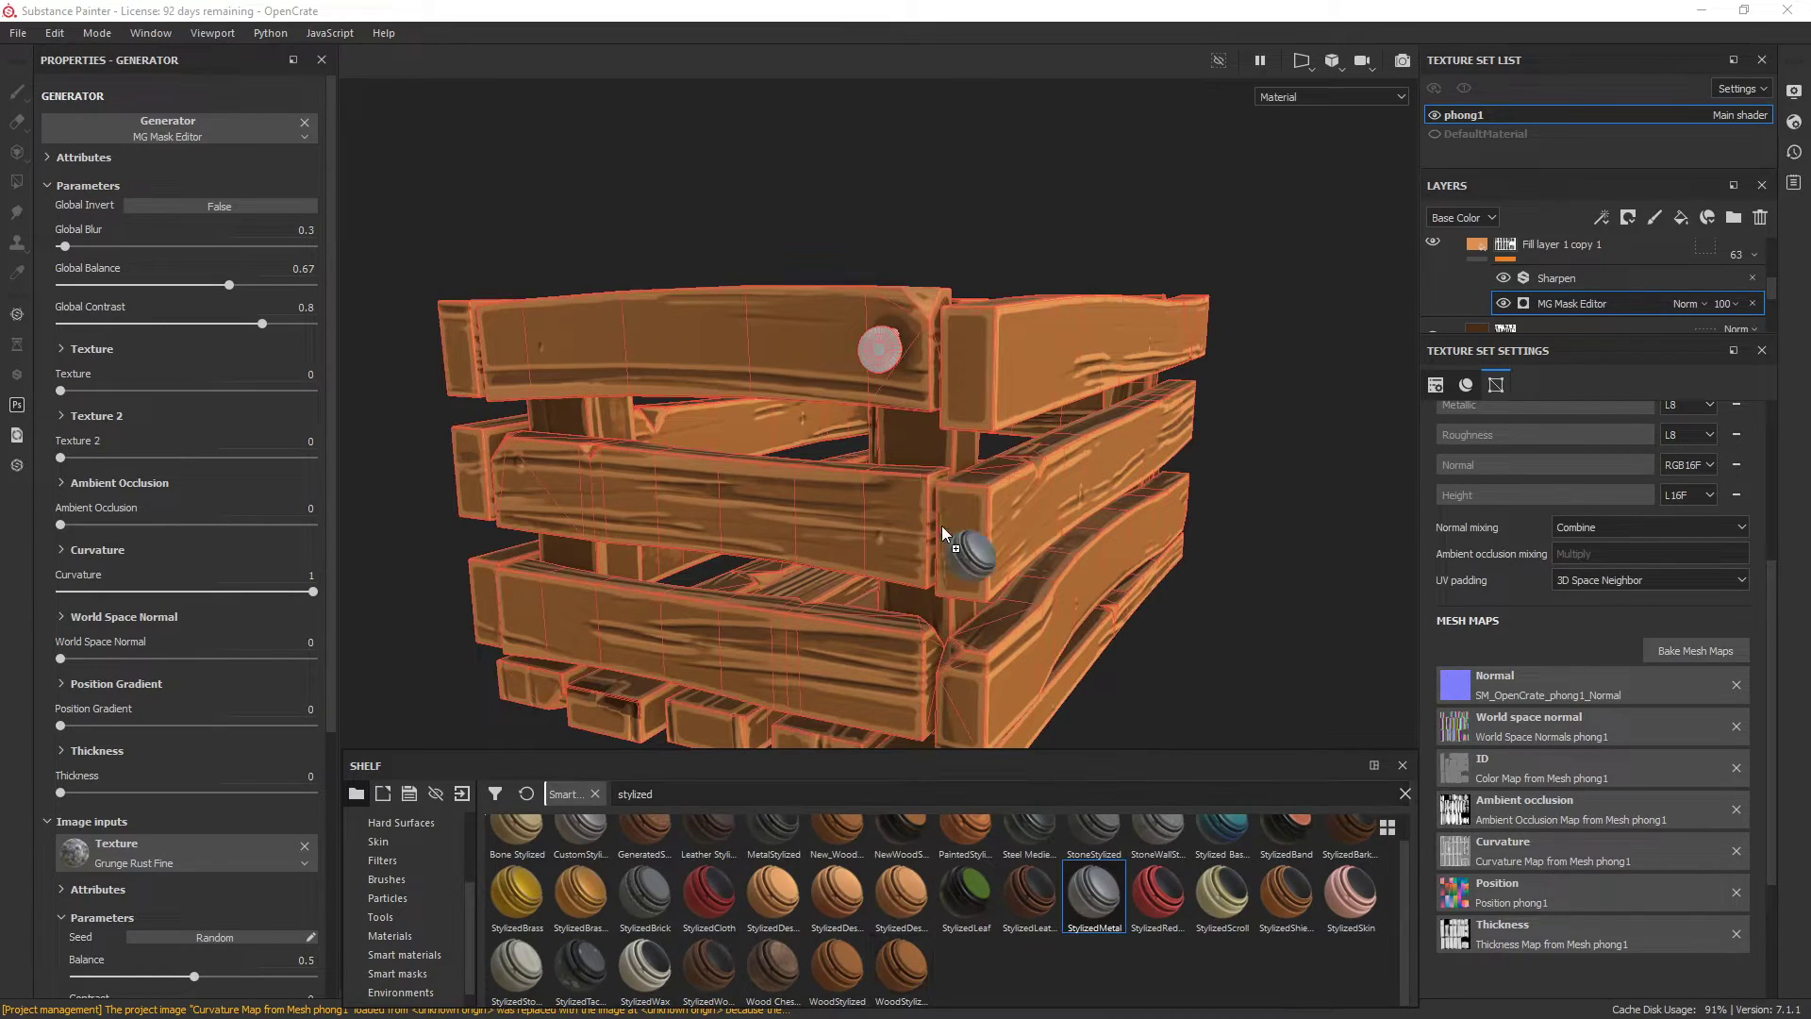
{"action": "left_click_drag", "start_coordinate": [881, 335], "coordinate": [883, 338]}
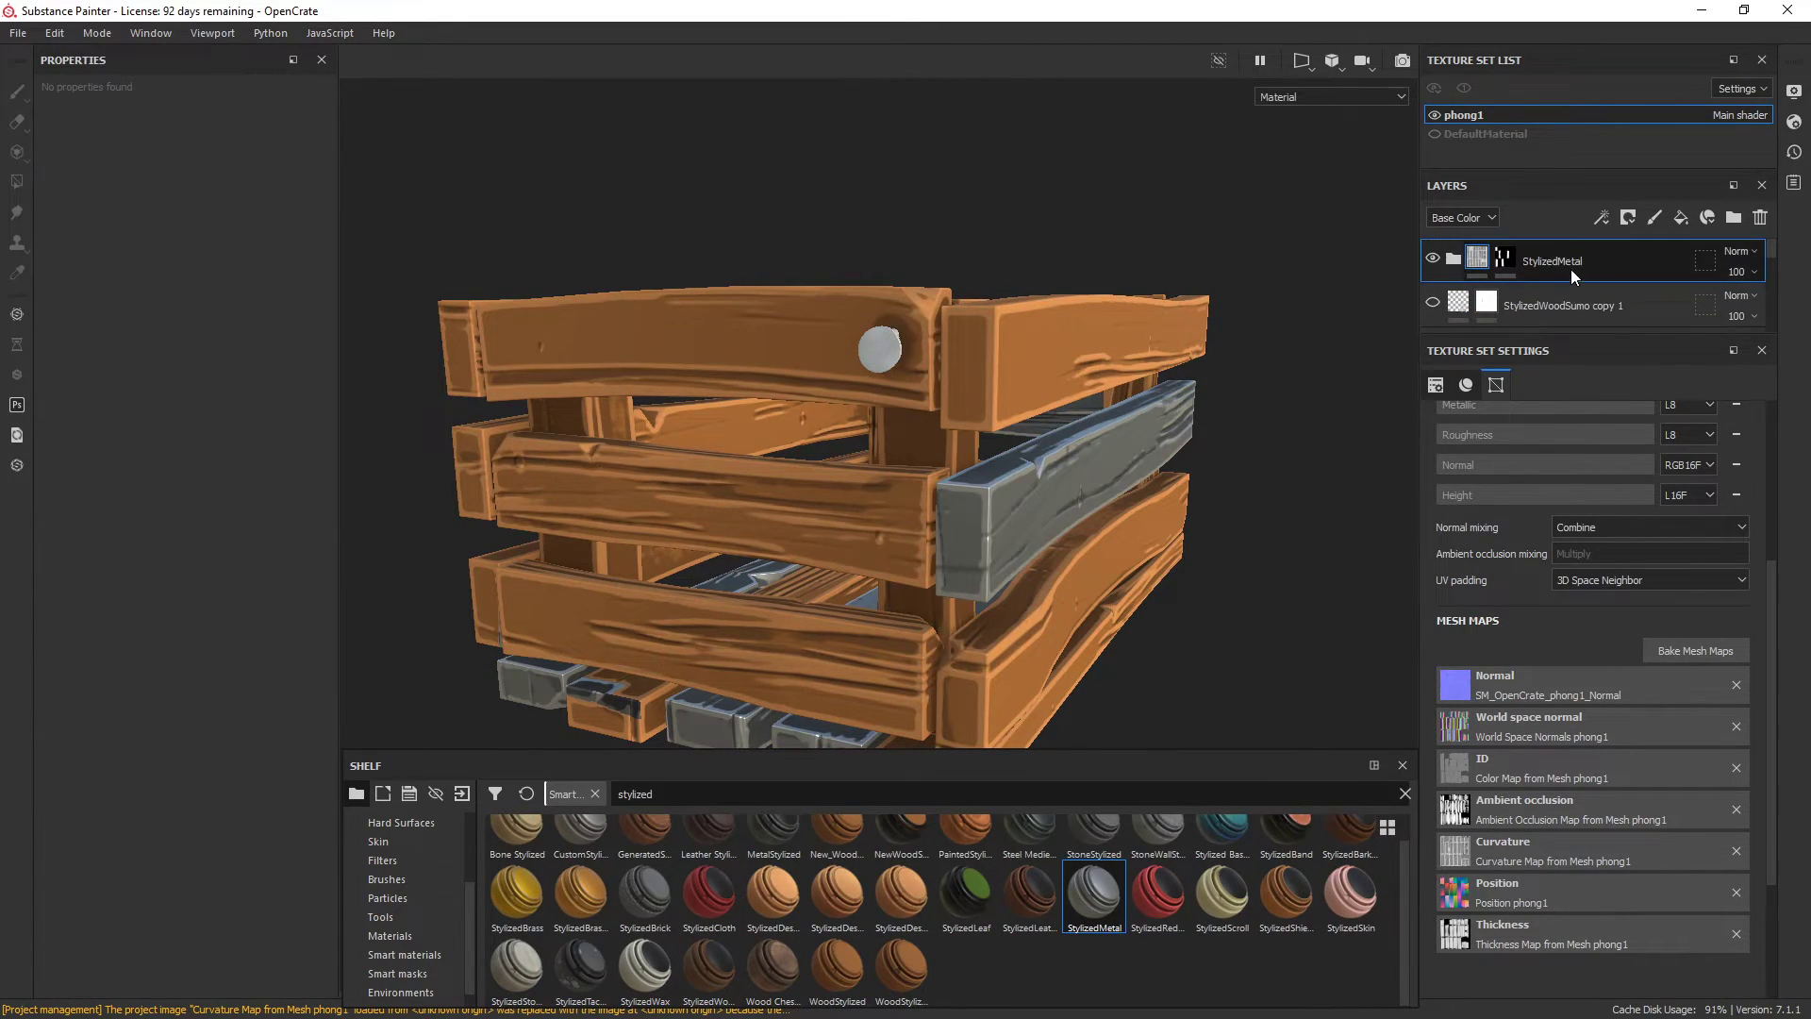
Step: Give the StylizedMetal group a black mask and polygon-fill only the nail head on the upper plank with mask value 1
{"action": "right_click", "coordinate": [1570, 268]}
{"action": "left_click", "coordinate": [1622, 36]}
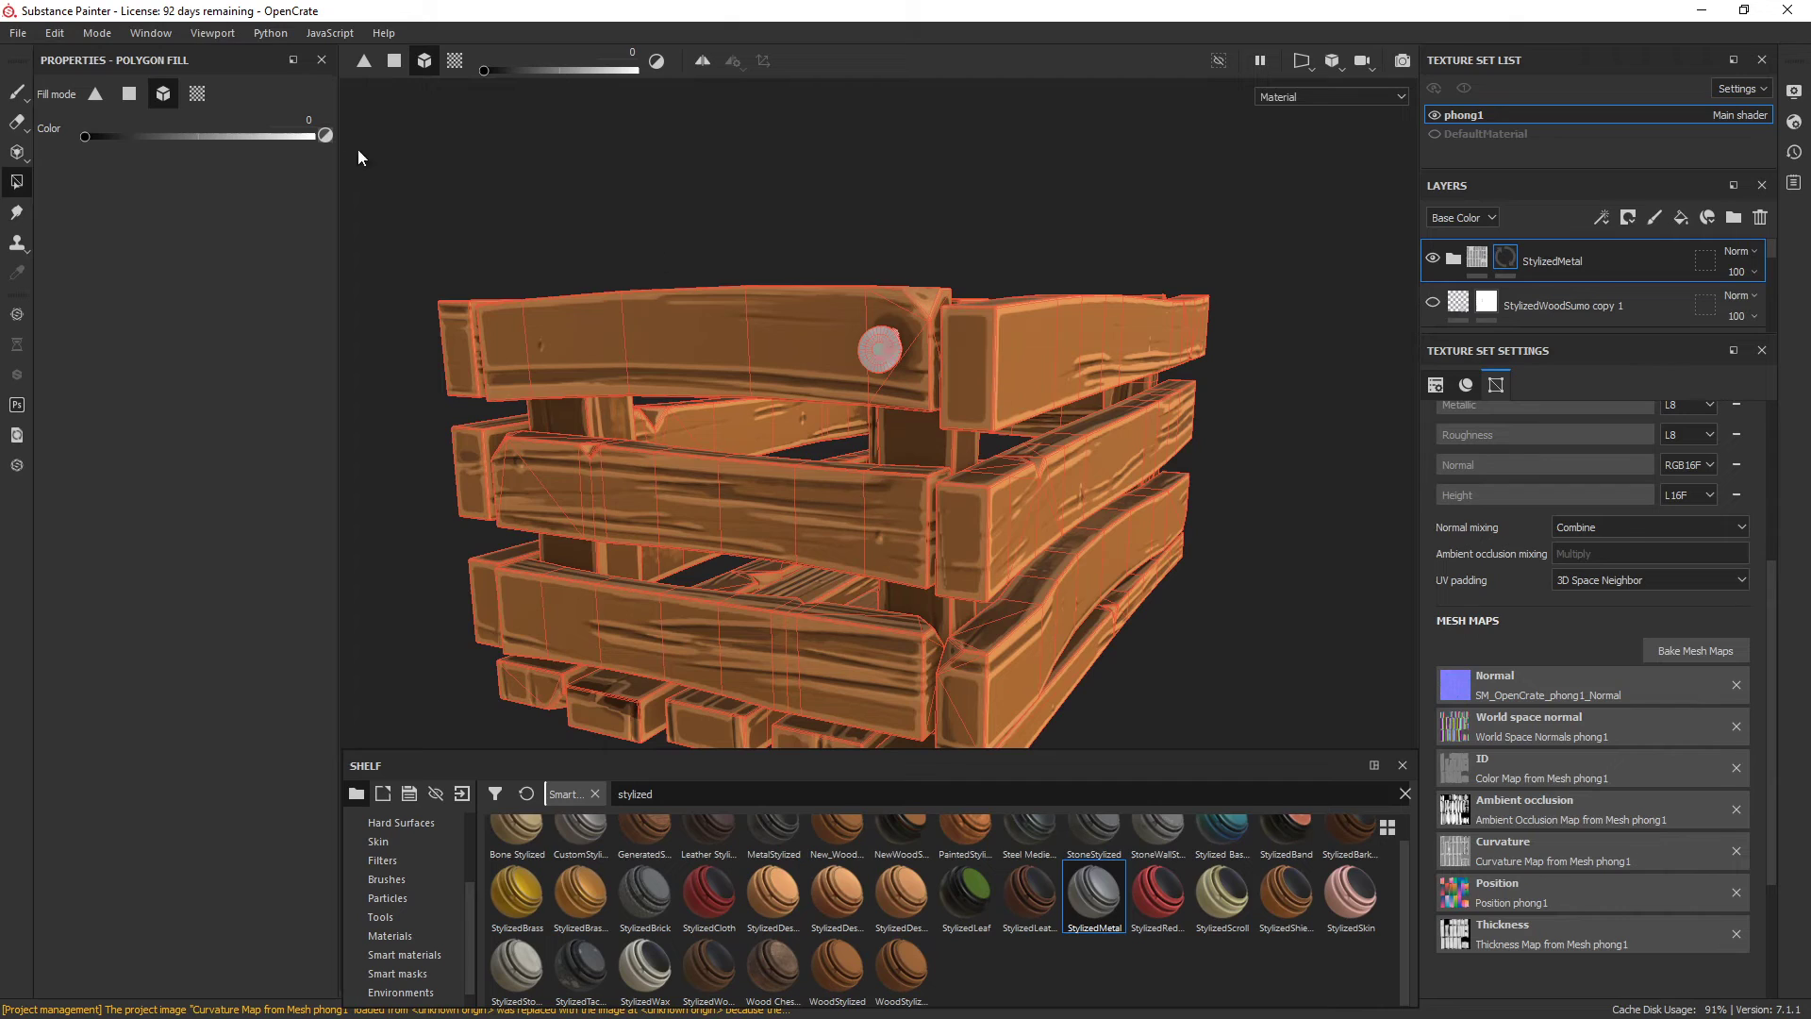
{"action": "key", "text": "x"}
{"action": "key", "text": "c"}
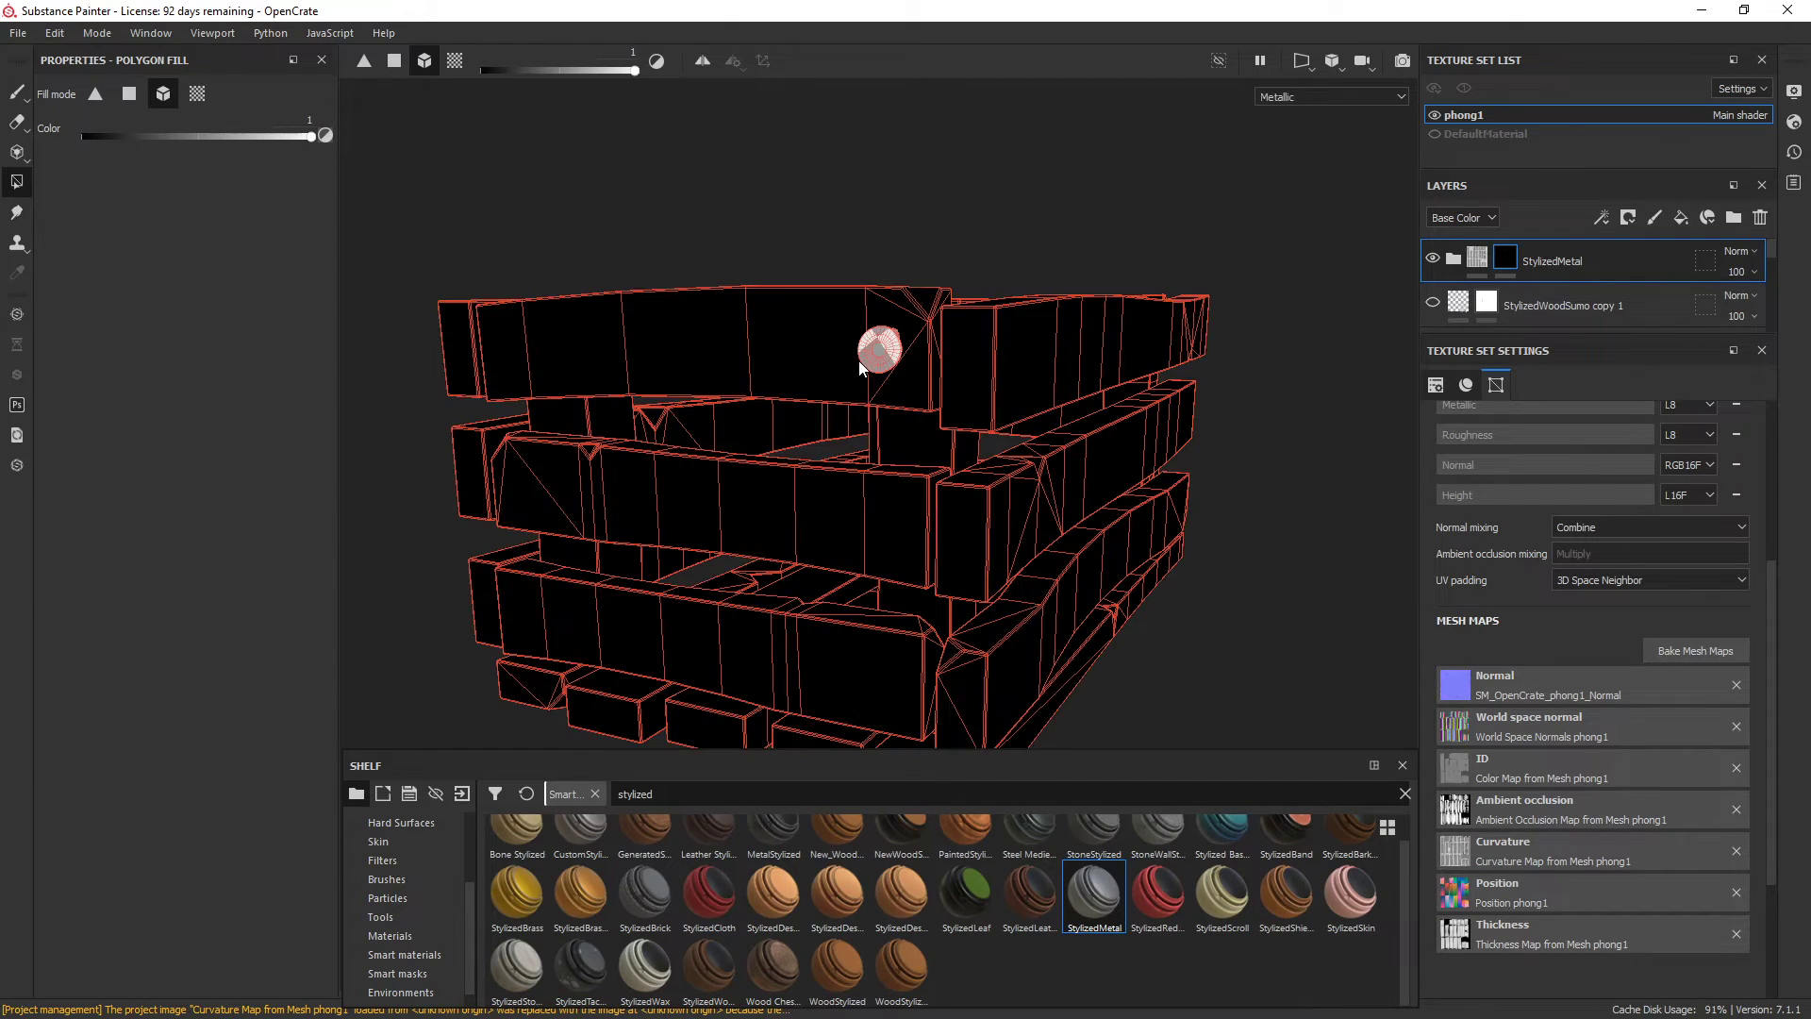
{"action": "key", "text": "m"}
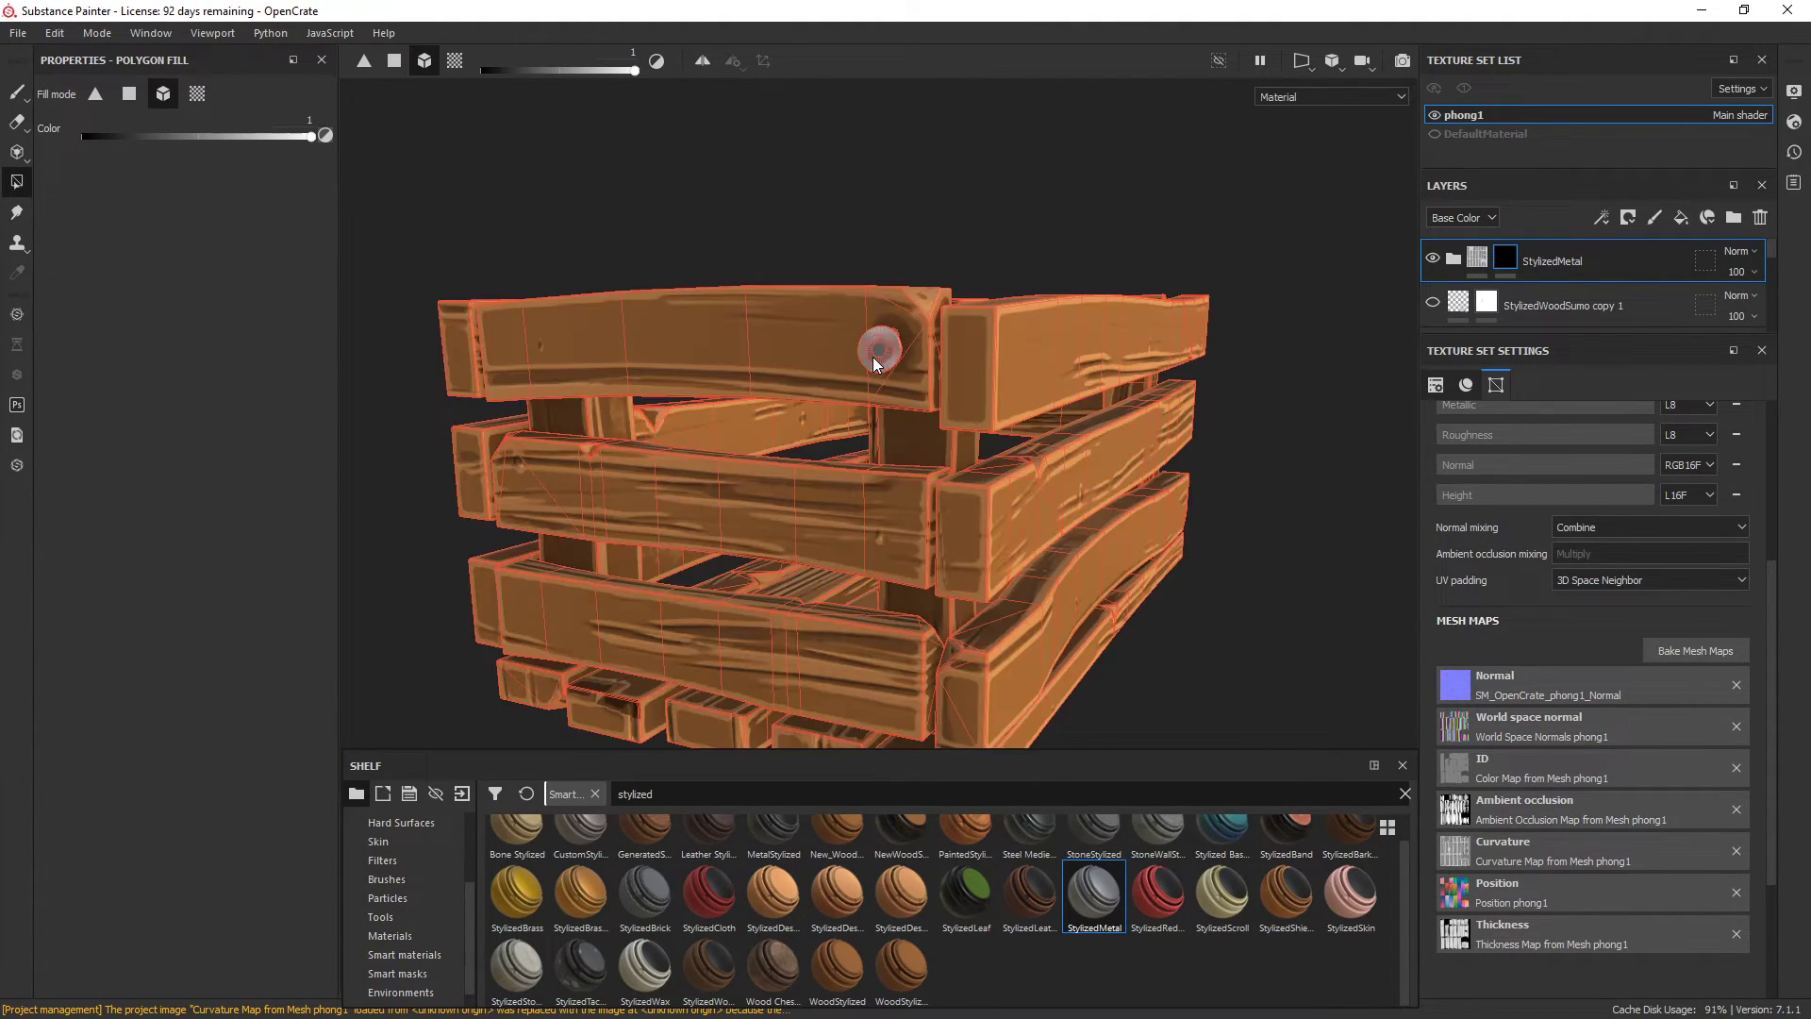
{"action": "mouse_move", "coordinate": [873, 357]}
{"action": "left_mouse_down", "text": "alt"}
{"action": "mouse_move", "coordinate": [834, 450]}
{"action": "mouse_move", "coordinate": [958, 495]}
{"action": "mouse_move", "coordinate": [1144, 468]}
{"action": "mouse_move", "coordinate": [731, 405]}
{"action": "mouse_move", "coordinate": [1016, 600]}
{"action": "mouse_move", "coordinate": [754, 396]}
{"action": "mouse_move", "coordinate": [922, 243]}
{"action": "mouse_move", "coordinate": [1056, 273]}
{"action": "left_mouse_up", "text": "alt"}
{"action": "key", "text": "1"}
{"action": "left_click_drag", "start_coordinate": [1112, 213], "coordinate": [1141, 196], "text": "alt"}
{"action": "mouse_move", "coordinate": [949, 478]}
{"action": "left_mouse_down", "text": "alt"}
{"action": "mouse_move", "coordinate": [941, 420]}
{"action": "mouse_move", "coordinate": [921, 575]}
{"action": "mouse_move", "coordinate": [970, 586]}
{"action": "left_mouse_up", "text": "alt"}
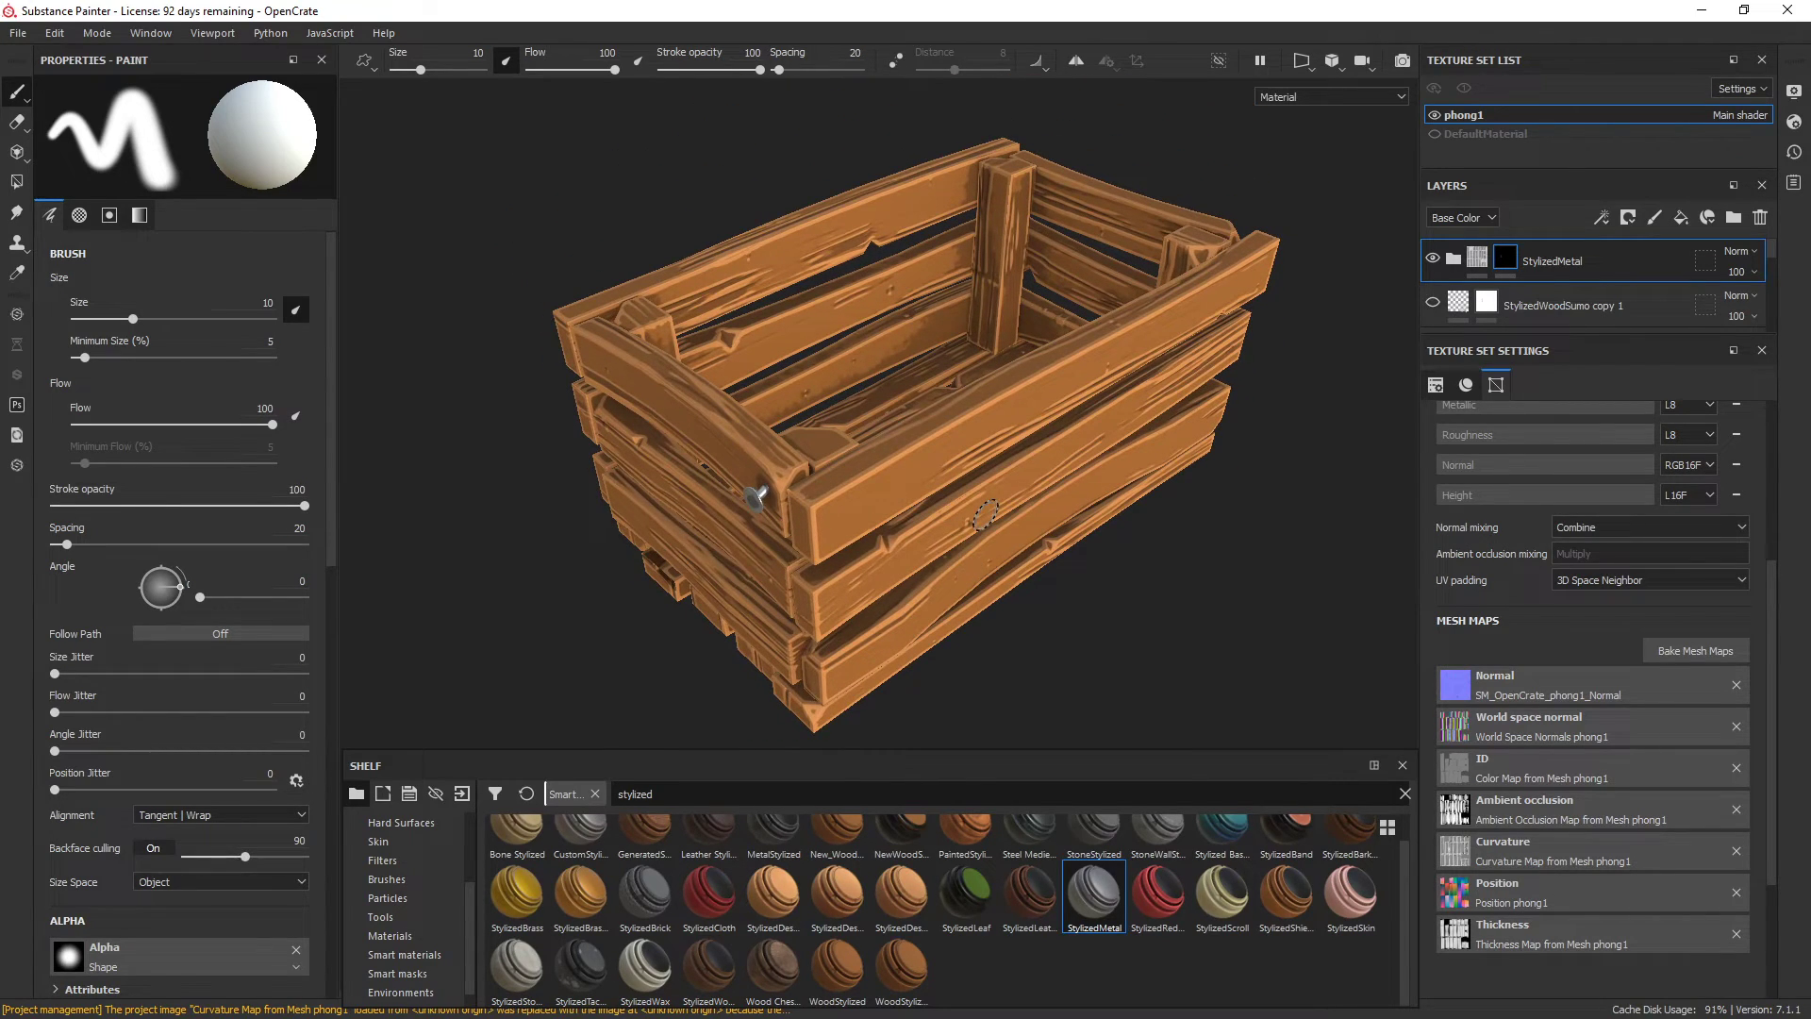